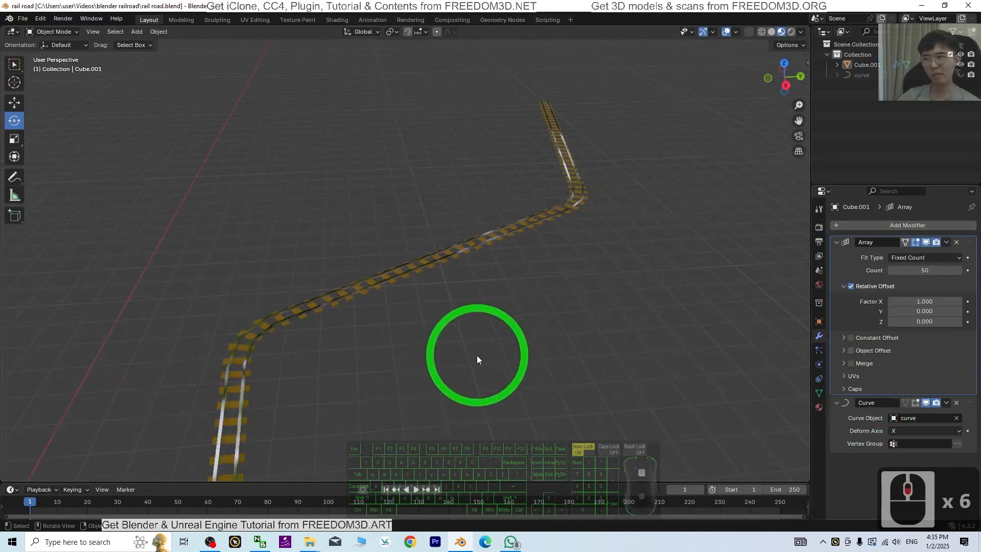
- Inspect the finished railroad track from several angles, following its straight sections and bends along the curve
{"action": "middle_click_drag", "start_coordinate": [476, 354], "coordinate": [639, 306]}
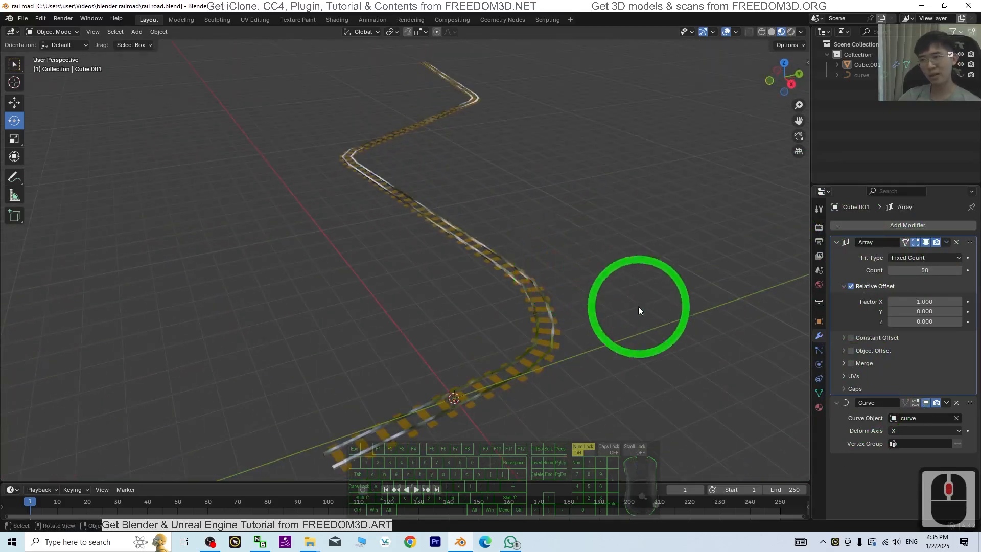
{"action": "scroll", "coordinate": [640, 337], "scroll_direction": "up", "scroll_amount": 4}
{"action": "scroll", "coordinate": [711, 359], "scroll_direction": "down", "scroll_amount": 3}
{"action": "middle_click_drag", "start_coordinate": [682, 373], "coordinate": [496, 391]}
{"action": "scroll", "coordinate": [532, 293], "scroll_direction": "up", "scroll_amount": 5}
{"action": "scroll", "coordinate": [609, 304], "scroll_direction": "up", "scroll_amount": 4}
{"action": "scroll", "coordinate": [588, 307], "scroll_direction": "down", "scroll_amount": 4}
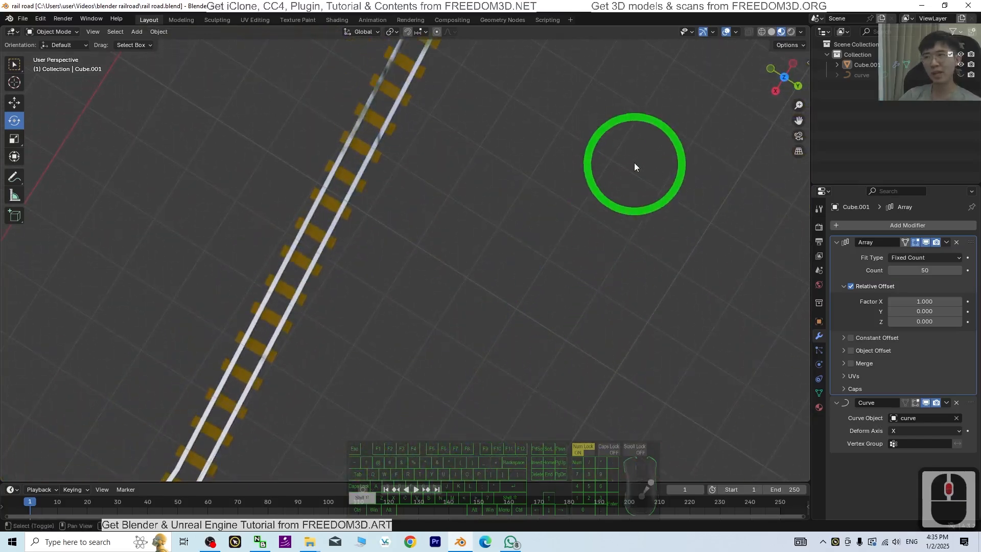
{"action": "middle_click_drag", "start_coordinate": [633, 163], "coordinate": [453, 406], "text": "shift"}
{"action": "middle_click_drag", "start_coordinate": [569, 337], "coordinate": [458, 309]}
{"action": "scroll", "coordinate": [593, 222], "scroll_direction": "down", "scroll_amount": 4}
{"action": "scroll", "coordinate": [593, 221], "scroll_direction": "down", "scroll_amount": 3}
{"action": "scroll", "coordinate": [608, 344], "scroll_direction": "up", "scroll_amount": 6}
{"action": "scroll", "coordinate": [731, 334], "scroll_direction": "up", "scroll_amount": 3}
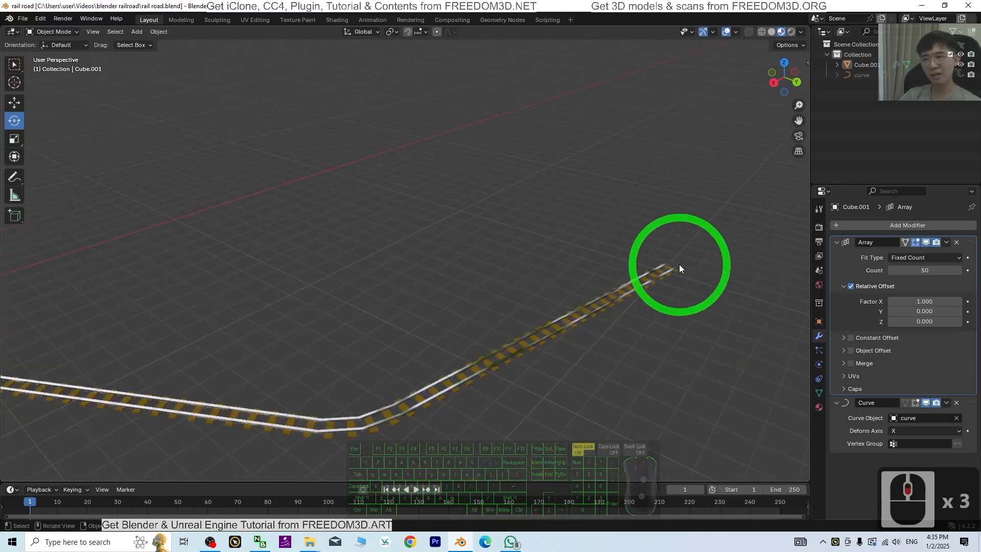
{"action": "scroll", "coordinate": [562, 322], "scroll_direction": "down", "scroll_amount": 2}
{"action": "middle_click_drag", "start_coordinate": [421, 339], "coordinate": [612, 258]}
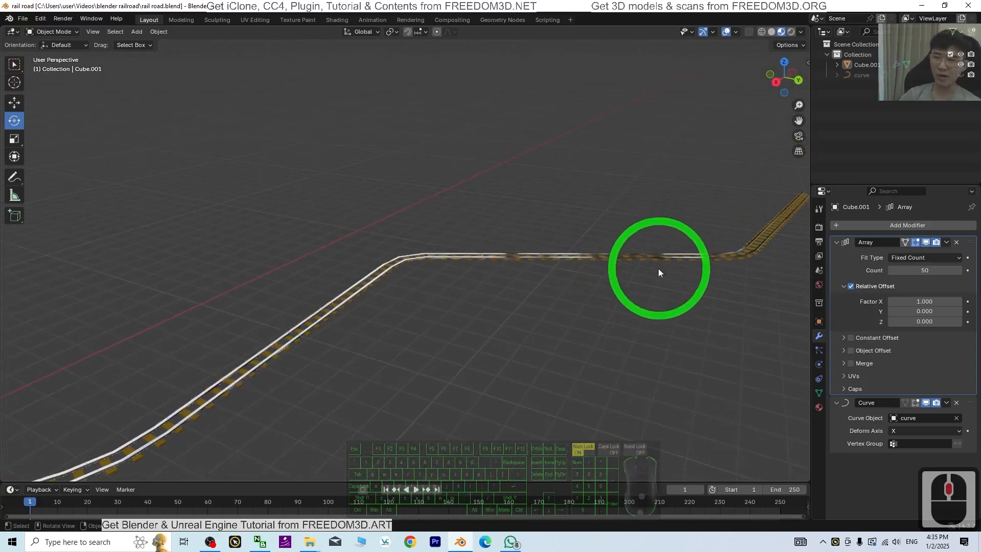
{"action": "scroll", "coordinate": [588, 317], "scroll_direction": "down", "scroll_amount": 3}
{"action": "middle_click_drag", "start_coordinate": [368, 352], "coordinate": [604, 325]}
{"action": "scroll", "coordinate": [665, 309], "scroll_direction": "up", "scroll_amount": 3}
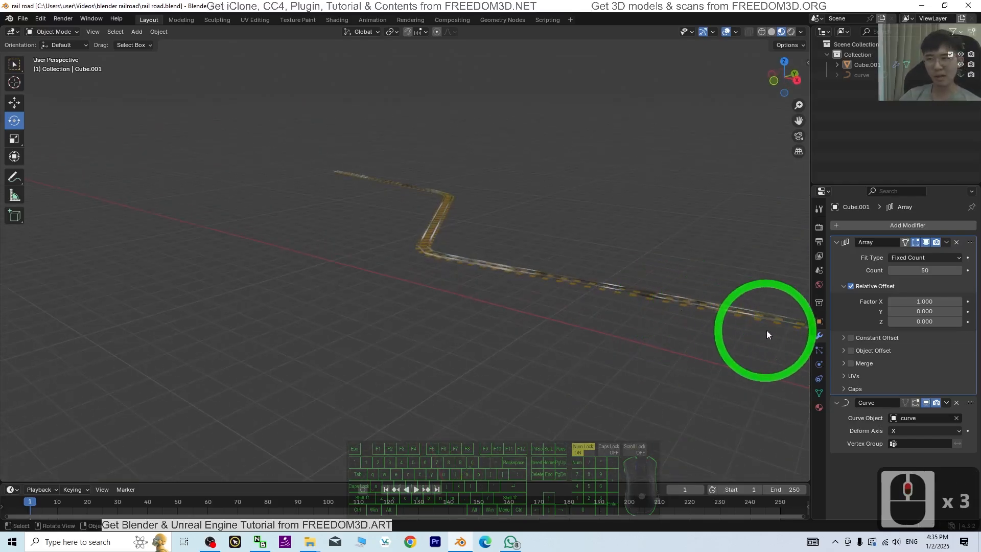
{"action": "middle_click_drag", "start_coordinate": [728, 330], "coordinate": [499, 262], "text": "shift"}
{"action": "scroll", "coordinate": [603, 292], "scroll_direction": "up", "scroll_amount": 3}
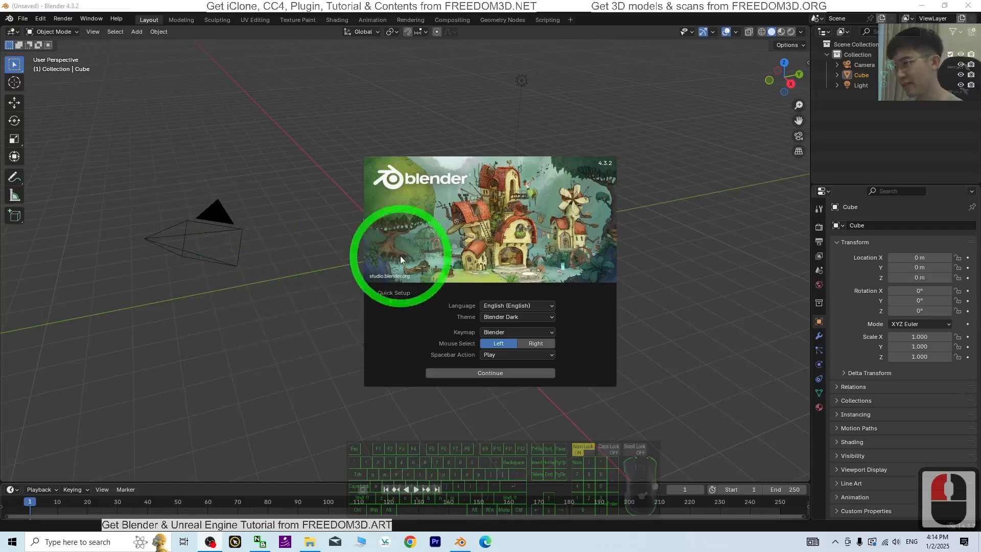
- Dismiss the splash screen and delete all default objects from the new scene
{"action": "left_click", "coordinate": [692, 274]}
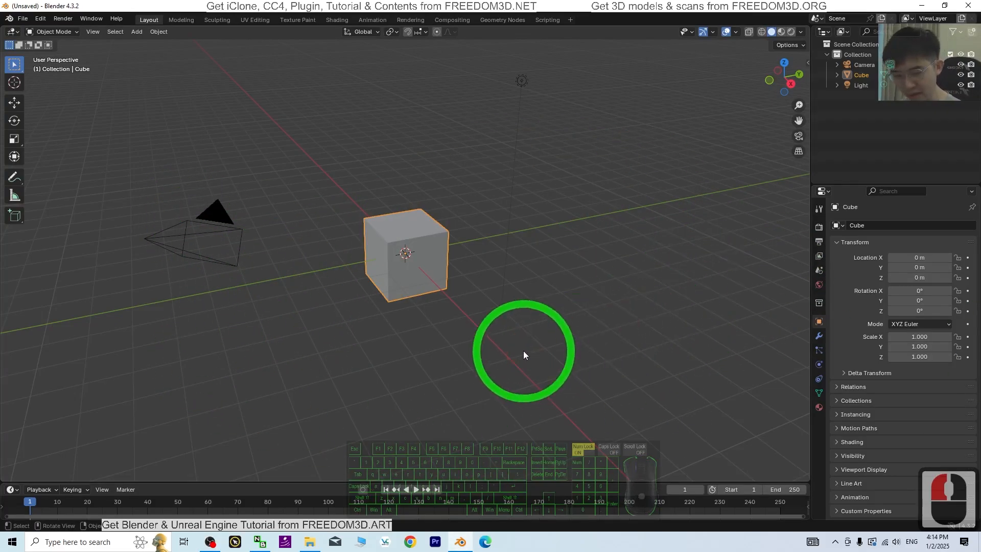
{"action": "key", "text": "a"}
{"action": "key", "text": "Delete"}
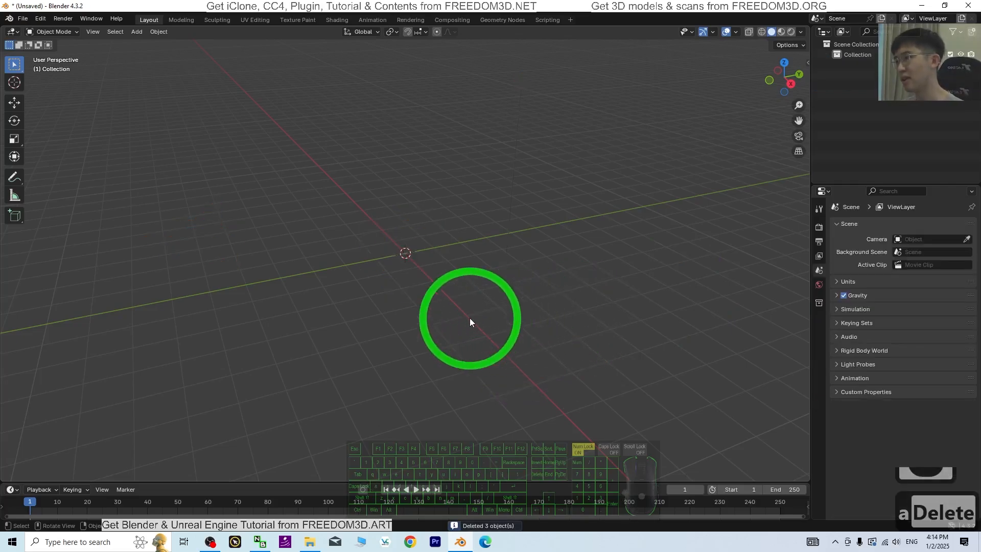
- Add a cube mesh at the origin of the empty scene
{"action": "left_click", "coordinate": [137, 32]}
{"action": "mouse_move", "coordinate": [169, 47]}
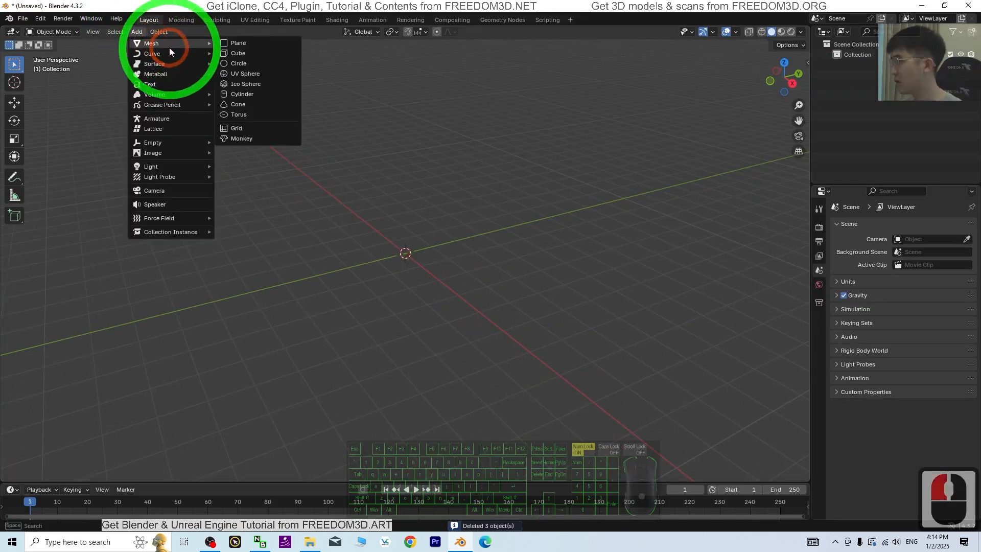
{"action": "left_click", "coordinate": [253, 52]}
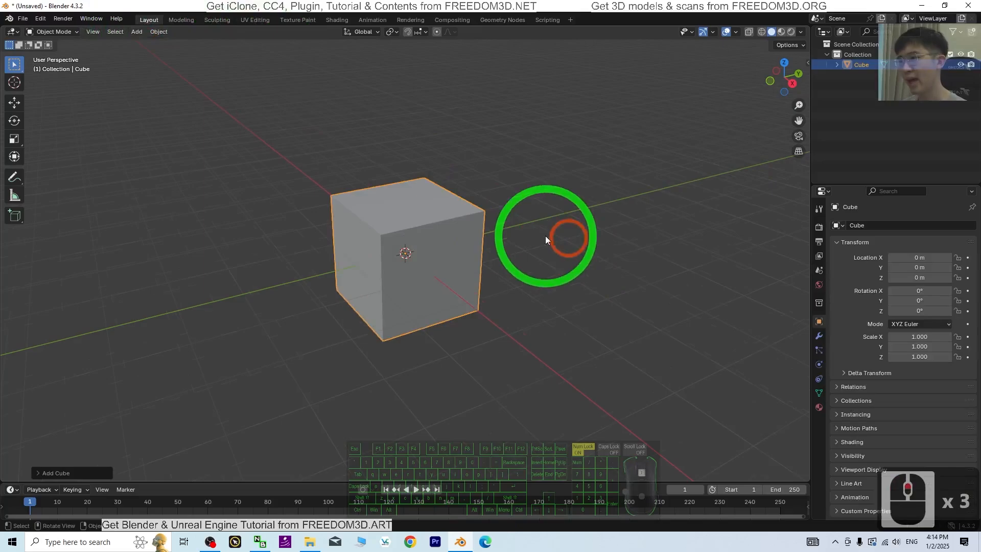
{"action": "scroll", "coordinate": [435, 229], "scroll_direction": "down", "scroll_amount": 2}
{"action": "middle_click_drag", "start_coordinate": [430, 230], "coordinate": [435, 233]}
{"action": "left_click_drag", "start_coordinate": [428, 232], "coordinate": [320, 175]}
{"action": "scroll", "coordinate": [480, 233], "scroll_direction": "down", "scroll_amount": 2}
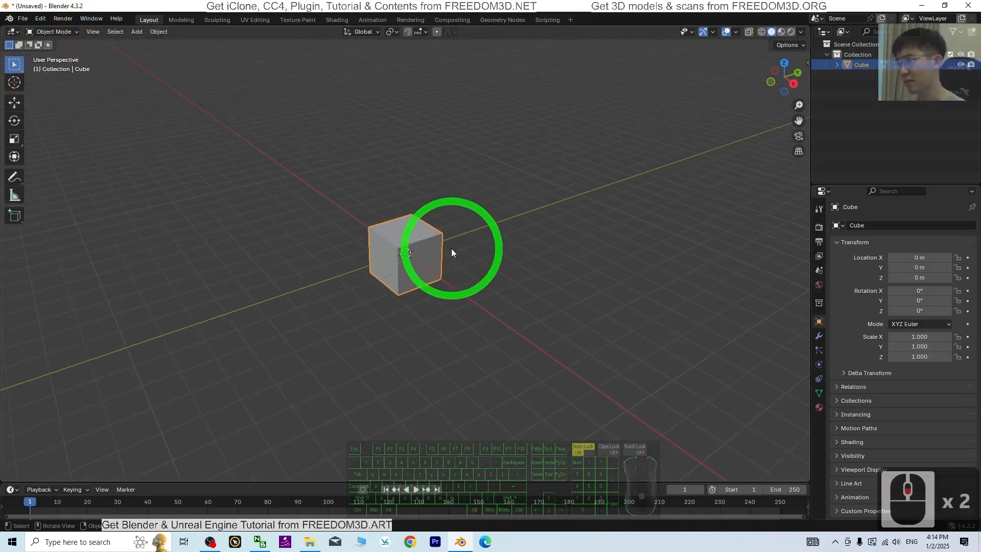
{"action": "scroll", "coordinate": [452, 252], "scroll_direction": "up", "scroll_amount": 3}
- In Edit Mode, scale the whole cube mesh down uniformly to about 0.14 and shrink it slightly further
{"action": "left_click", "coordinate": [53, 32]}
{"action": "left_click", "coordinate": [51, 43]}
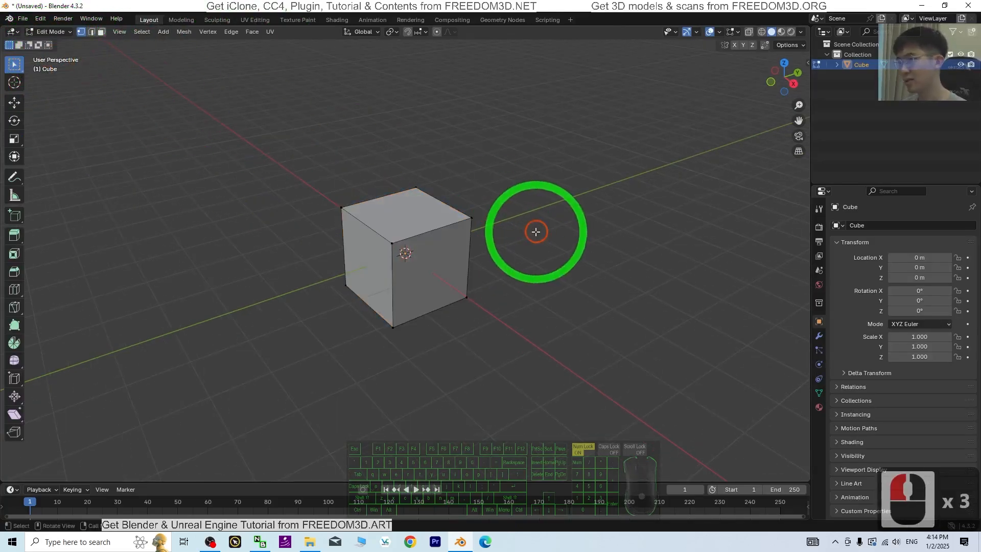
{"action": "key", "text": "a"}
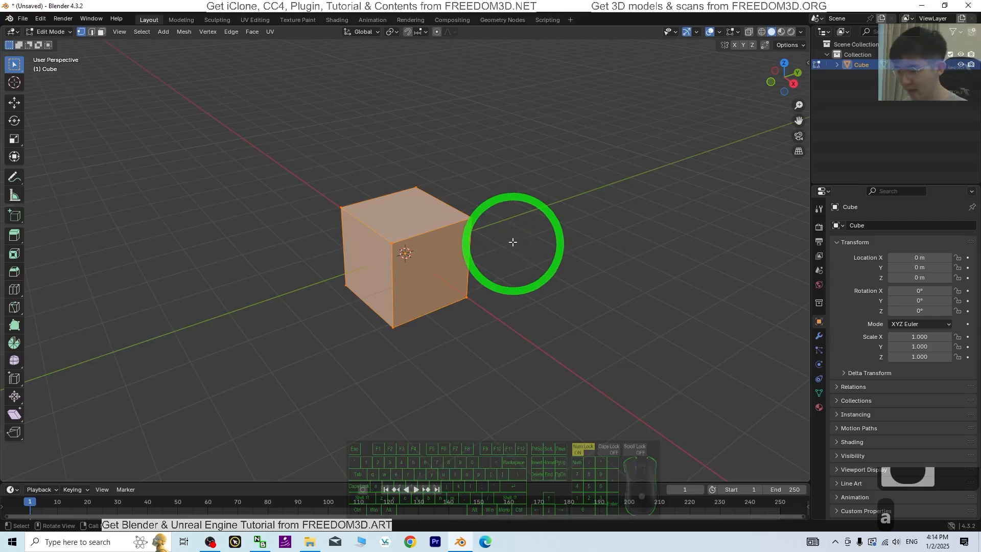
{"action": "key", "text": "s"}
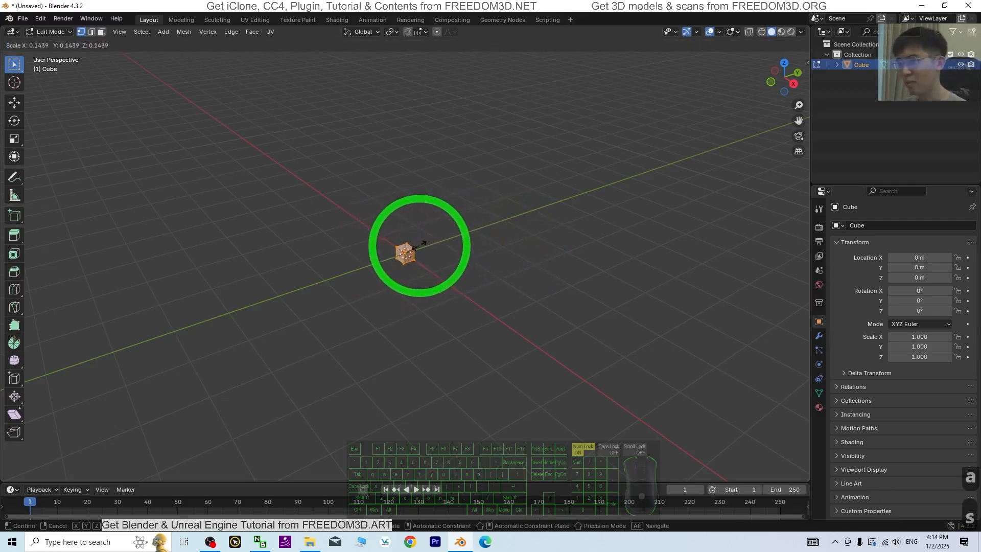
{"action": "left_click", "coordinate": [419, 247]}
{"action": "scroll", "coordinate": [532, 274], "scroll_direction": "up", "scroll_amount": 7}
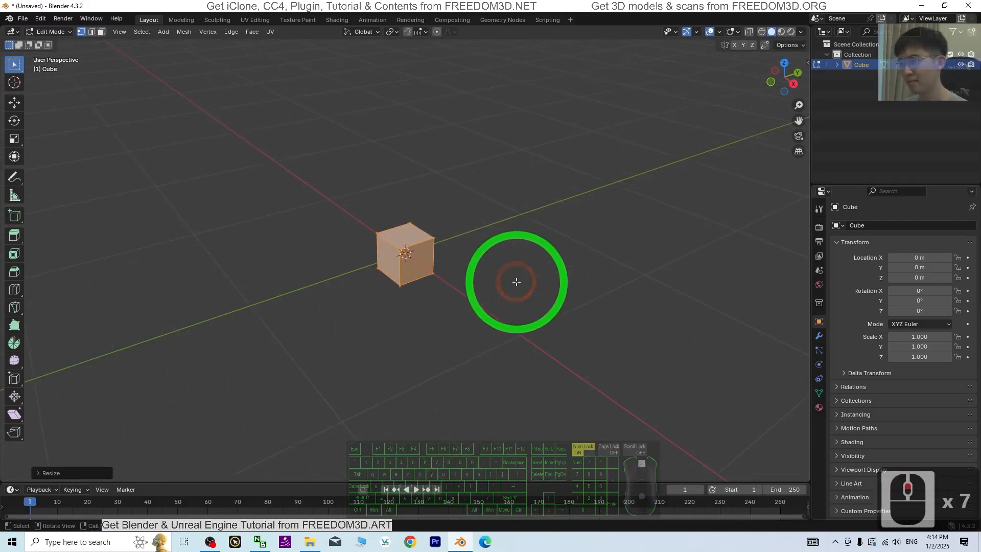
{"action": "middle_click_drag", "start_coordinate": [486, 292], "coordinate": [500, 256]}
{"action": "key", "text": "s"}
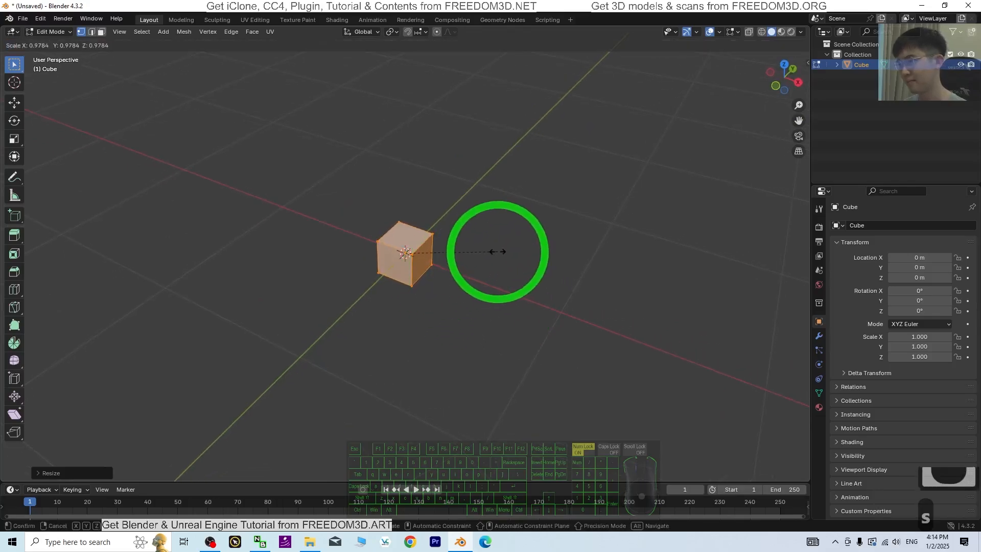
{"action": "left_click", "coordinate": [481, 252]}
{"action": "scroll", "coordinate": [591, 285], "scroll_direction": "down", "scroll_amount": 3}
{"action": "middle_click_drag", "start_coordinate": [592, 284], "coordinate": [30, 76]}
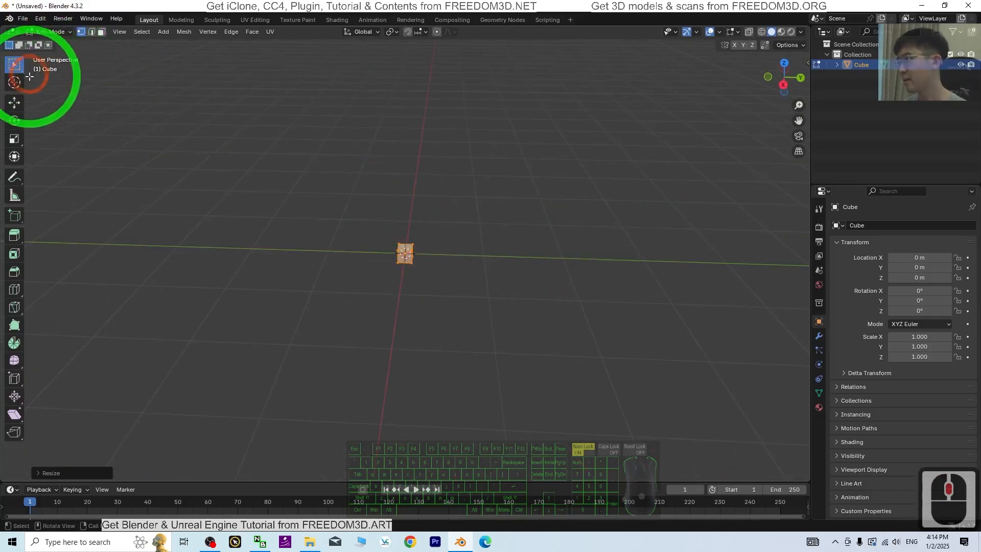
- Stretch the small cube along Y into a long, thin bar and reduce its height slightly along Z
{"action": "left_click", "coordinate": [14, 139]}
{"action": "scroll", "coordinate": [533, 236], "scroll_direction": "up", "scroll_amount": 3}
{"action": "middle_click_drag", "start_coordinate": [533, 237], "coordinate": [501, 302]}
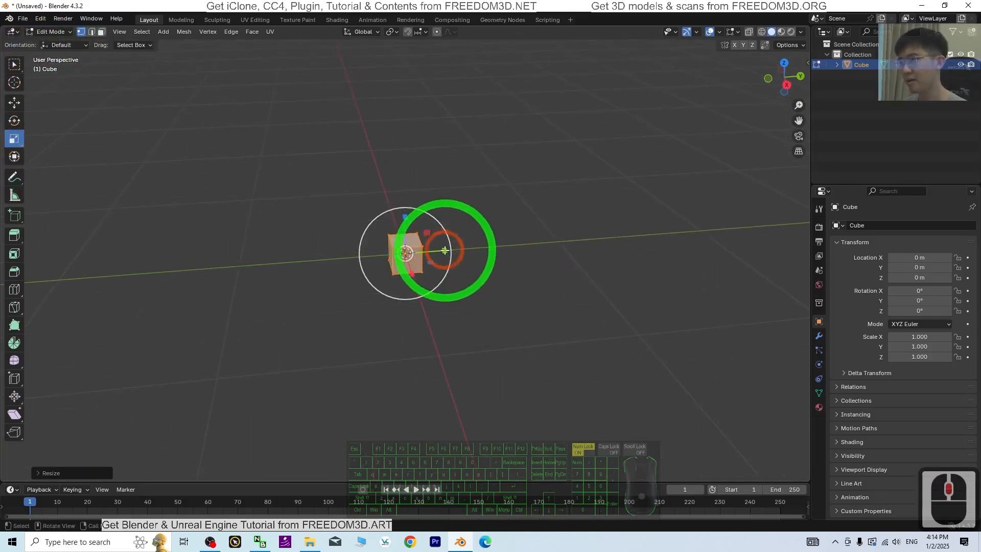
{"action": "left_click_drag", "start_coordinate": [446, 250], "coordinate": [548, 273]}
{"action": "middle_click_drag", "start_coordinate": [548, 273], "coordinate": [488, 256]}
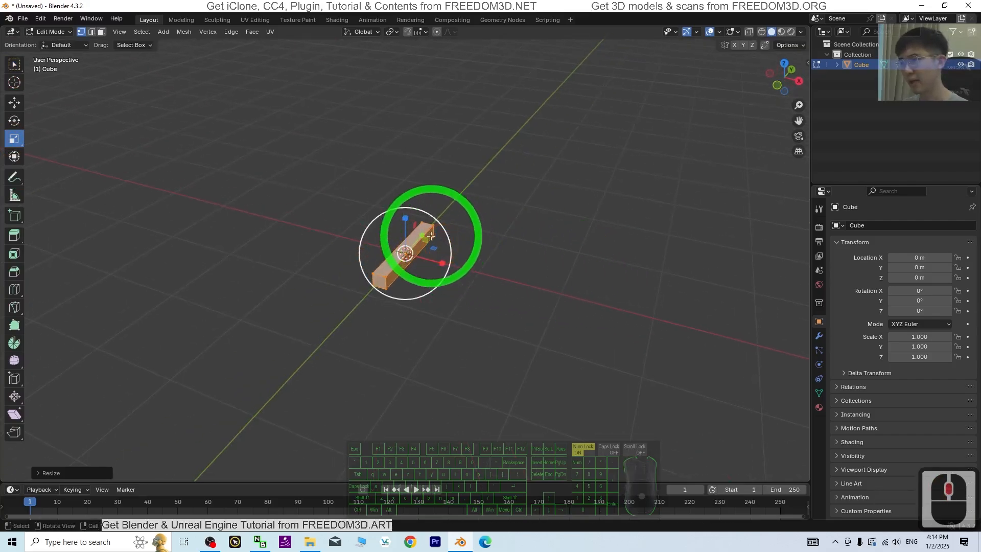
{"action": "left_click_drag", "start_coordinate": [425, 235], "coordinate": [509, 196]}
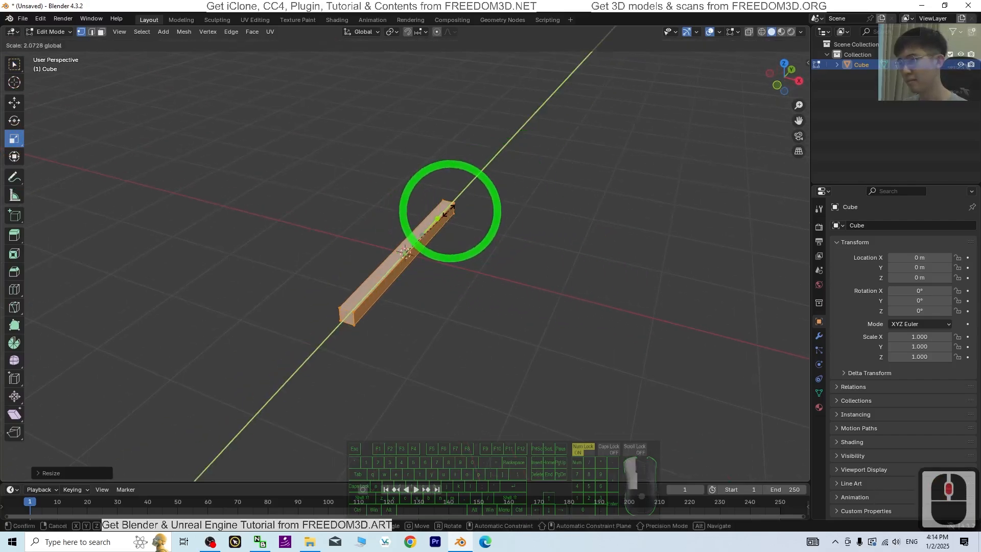
{"action": "scroll", "coordinate": [389, 219], "scroll_direction": "up", "scroll_amount": 2}
{"action": "left_click_drag", "start_coordinate": [446, 213], "coordinate": [406, 221]}
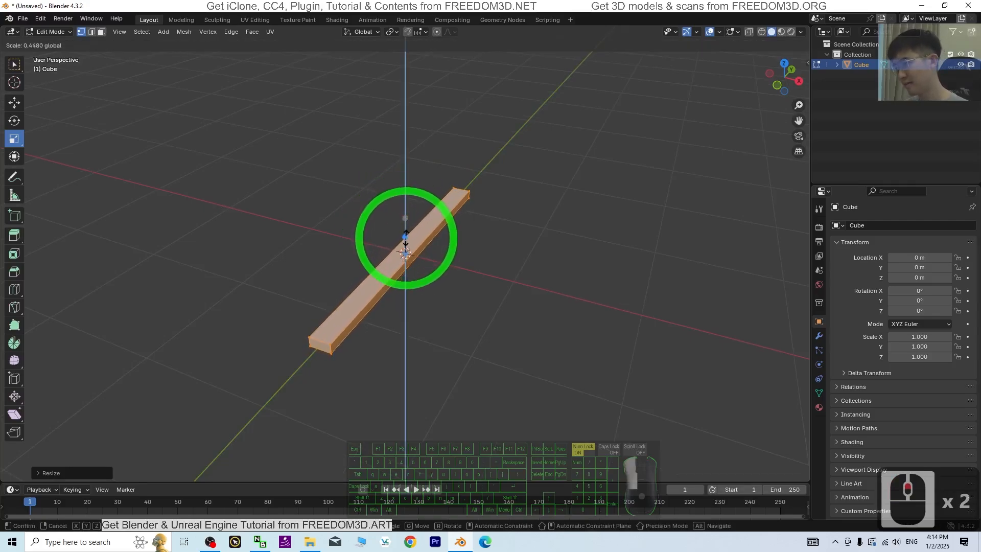
{"action": "left_click_drag", "start_coordinate": [406, 237], "coordinate": [403, 224]}
{"action": "mouse_move", "coordinate": [554, 280]}
{"action": "middle_mouse_down"}
{"action": "mouse_move", "coordinate": [572, 262]}
{"action": "mouse_move", "coordinate": [565, 291]}
{"action": "middle_mouse_up"}
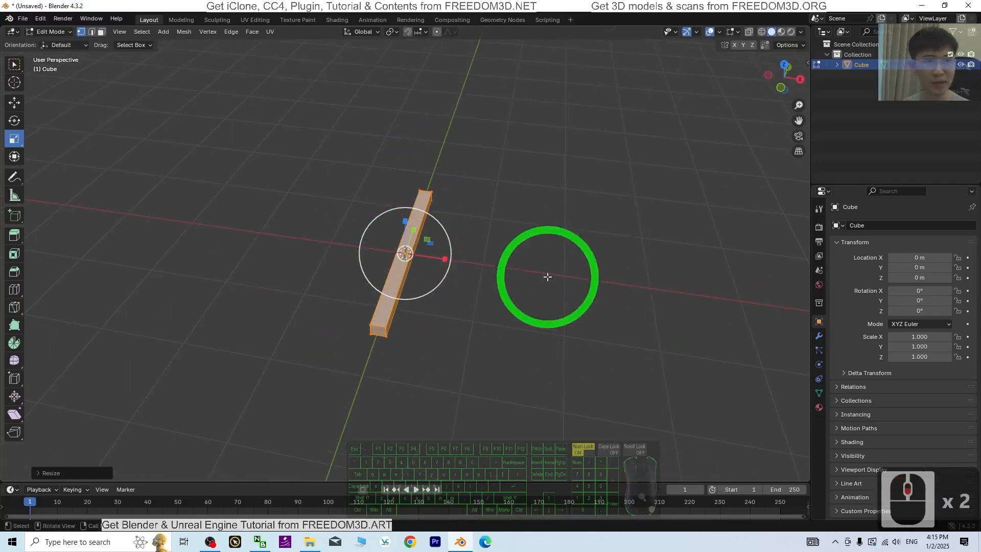
- Duplicate the entire bar within the mesh and place the copy about 1.1 m away along X
{"action": "middle_click_drag", "start_coordinate": [550, 301], "coordinate": [492, 269]}
{"action": "key", "text": "a"}
{"action": "key", "text": "shift+d"}
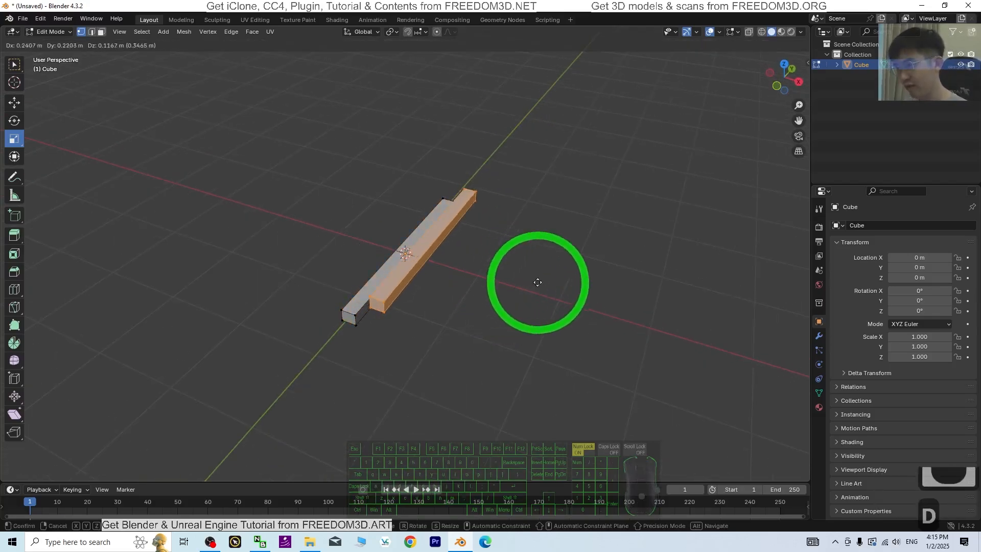
{"action": "key", "text": "x"}
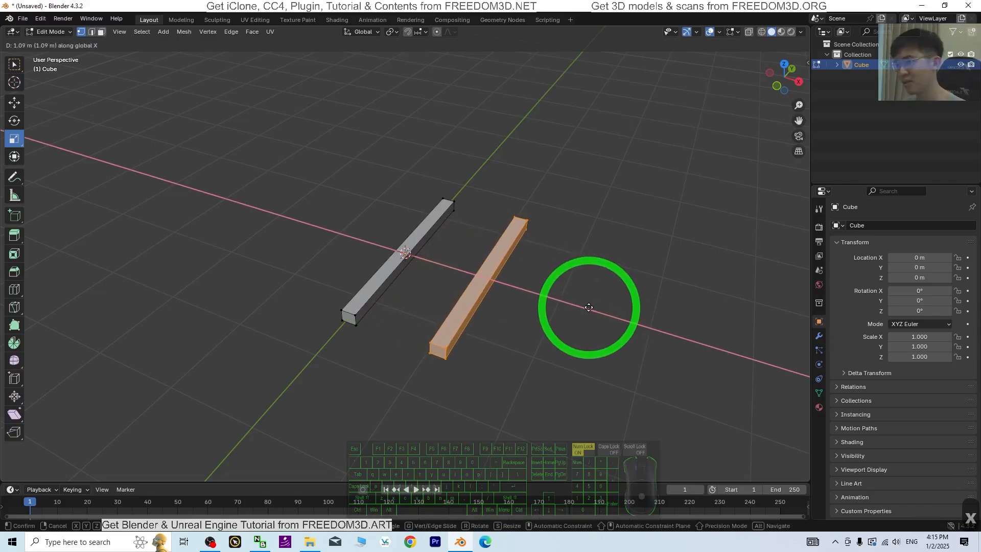
{"action": "left_click", "coordinate": [586, 308]}
{"action": "middle_click_drag", "start_coordinate": [586, 308], "coordinate": [520, 366]}
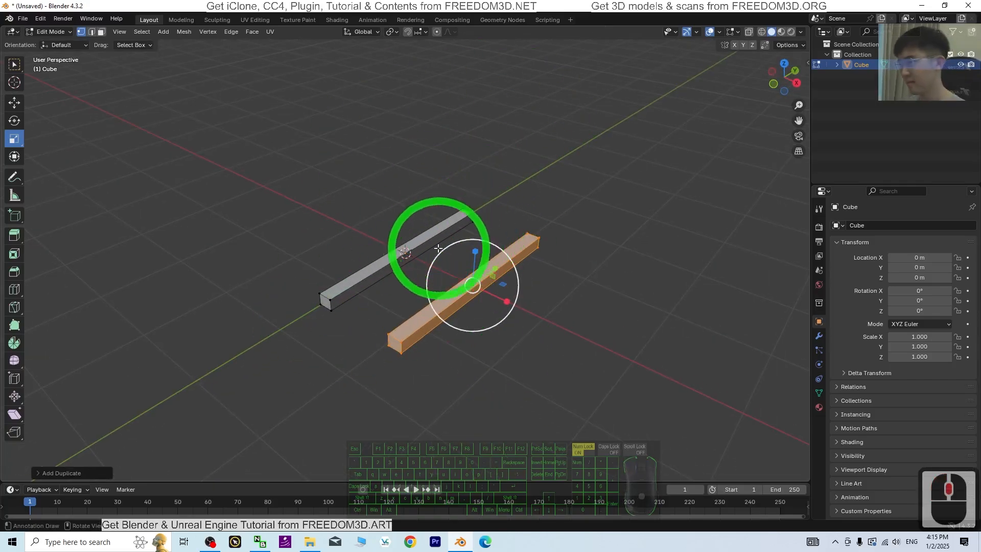
- In Object Mode, move the bar pair's origin to the centre of its geometry and set its X location to 0 m
{"action": "left_click", "coordinate": [50, 31]}
{"action": "left_click", "coordinate": [50, 43]}
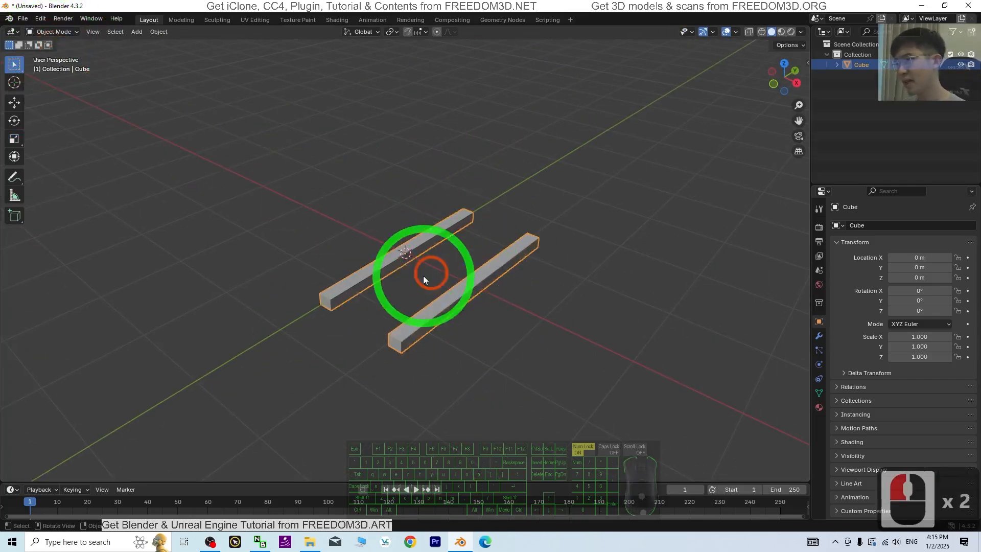
{"action": "left_click", "coordinate": [598, 318]}
{"action": "left_click", "coordinate": [469, 298]}
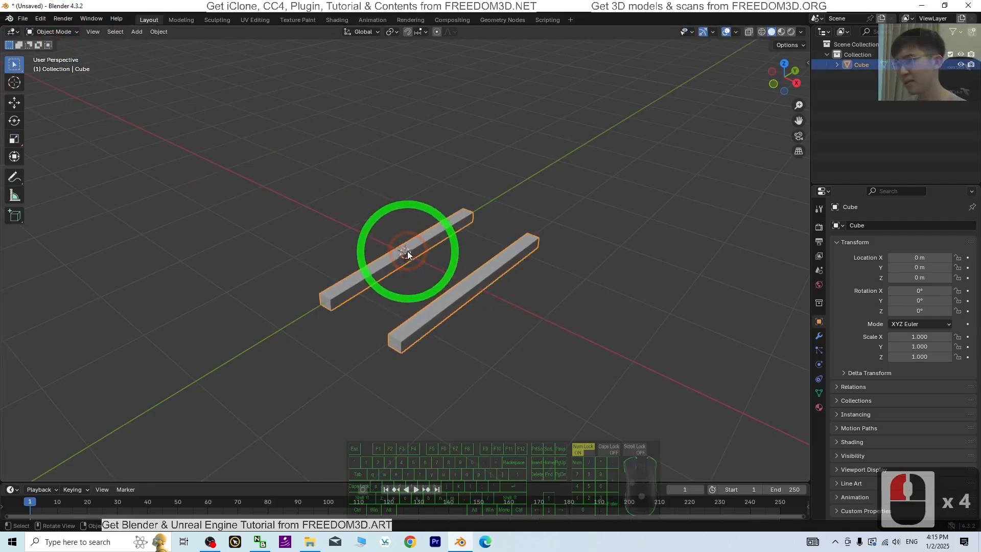
{"action": "scroll", "coordinate": [406, 253], "scroll_direction": "up", "scroll_amount": 3}
{"action": "right_click", "coordinate": [462, 277]}
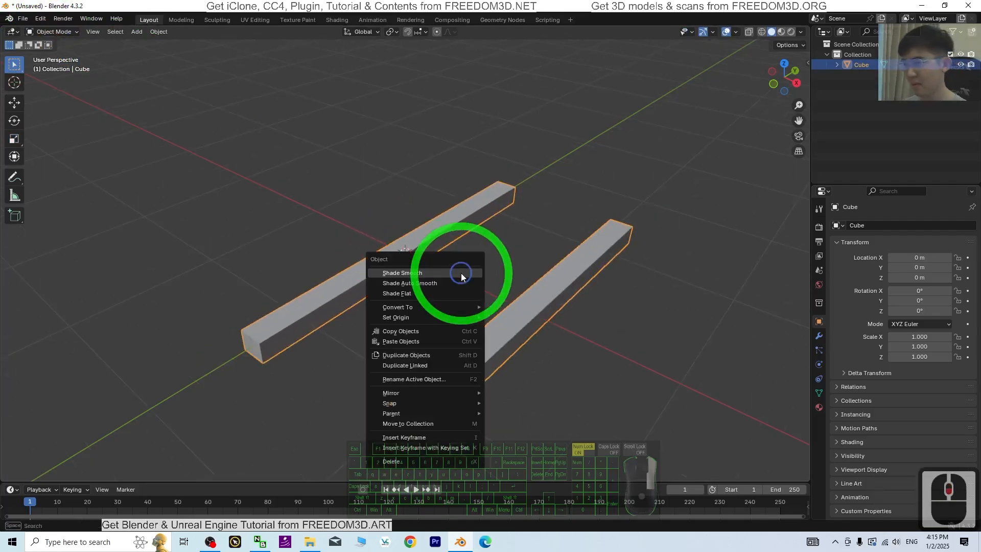
{"action": "mouse_move", "coordinate": [403, 321]}
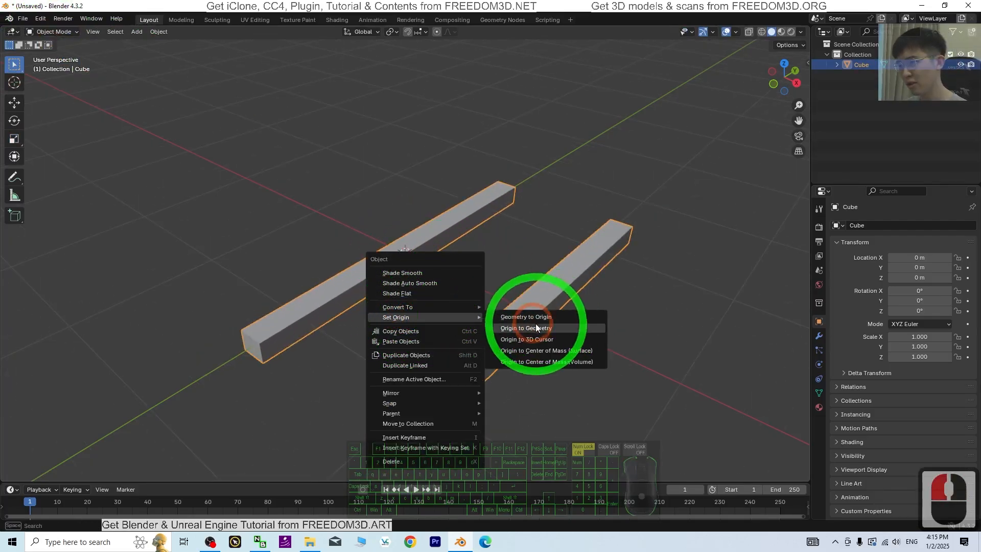
{"action": "left_click", "coordinate": [550, 360]}
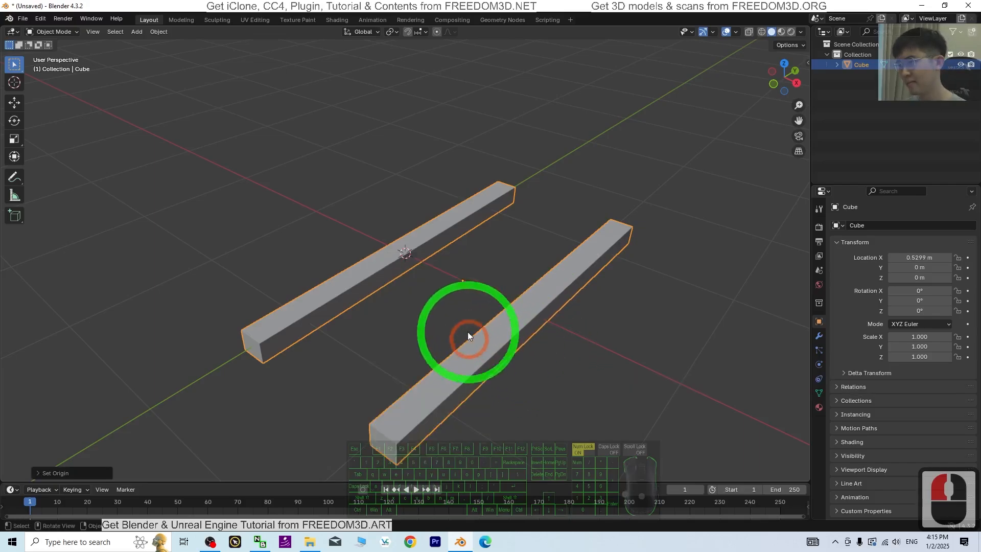
{"action": "left_click", "coordinate": [923, 258]}
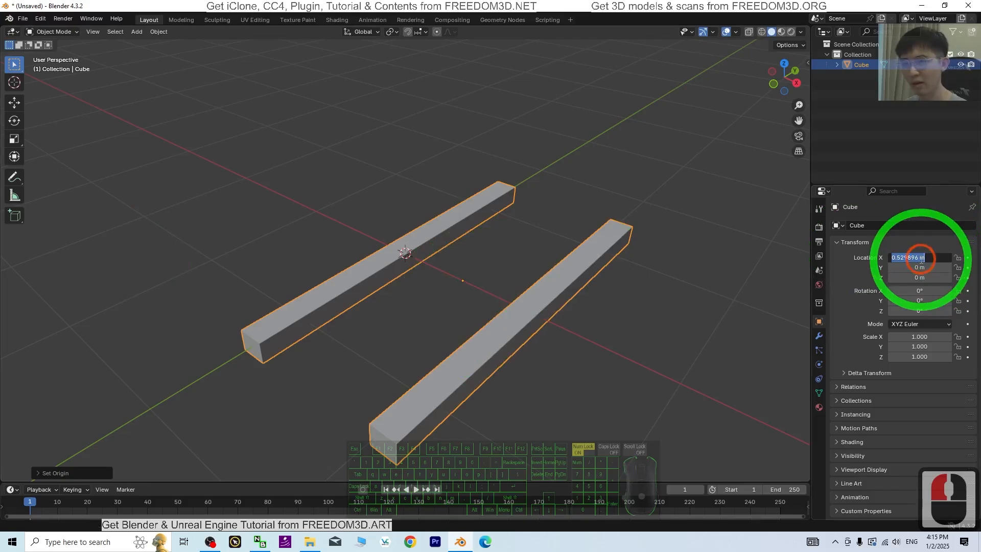
{"action": "key", "text": "Return"}
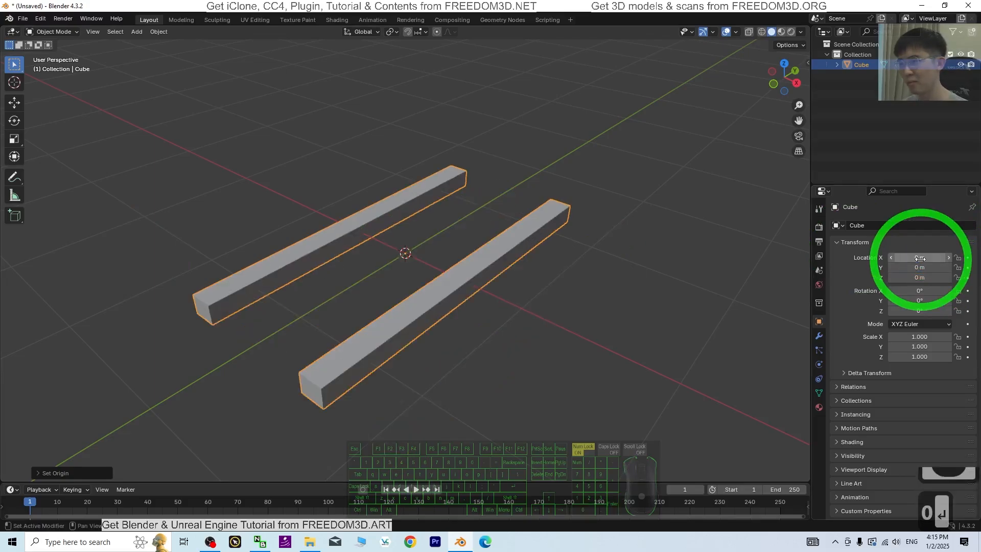
- Add a second cube between the two bars and scale it down uniformly to about 0.199
{"action": "middle_click_drag", "start_coordinate": [578, 304], "coordinate": [409, 278]}
{"action": "left_click", "coordinate": [136, 31]}
{"action": "left_click", "coordinate": [151, 44]}
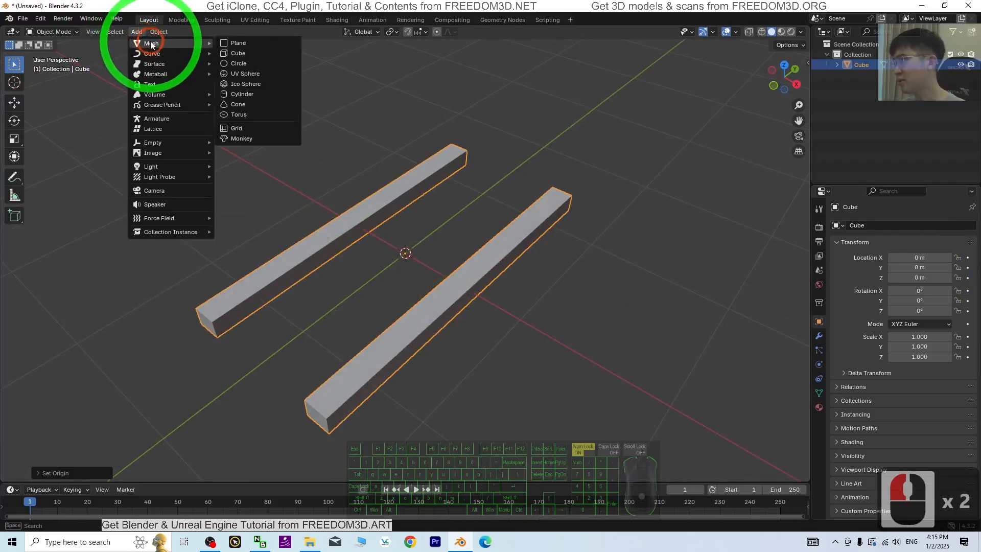
{"action": "left_click", "coordinate": [236, 57]}
{"action": "scroll", "coordinate": [450, 192], "scroll_direction": "down", "scroll_amount": 3}
{"action": "key", "text": "s"}
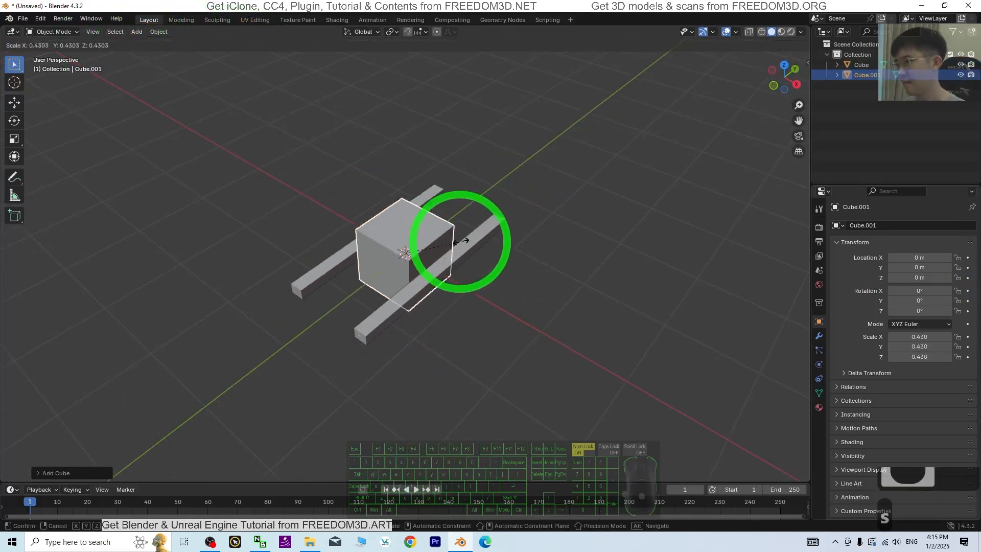
{"action": "left_click", "coordinate": [429, 241]}
{"action": "middle_click_drag", "start_coordinate": [409, 301], "coordinate": [444, 250]}
{"action": "scroll", "coordinate": [431, 242], "scroll_direction": "up", "scroll_amount": 3}
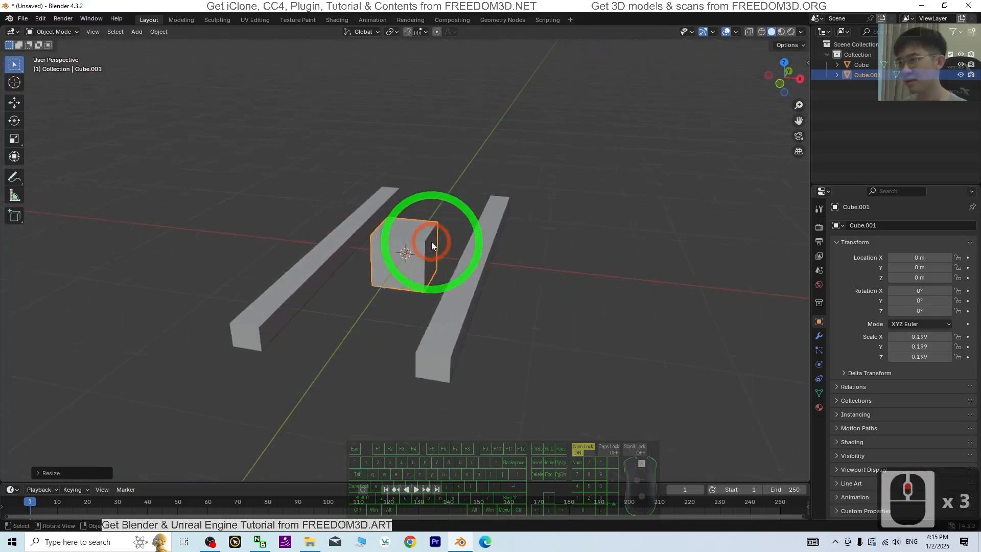
- Try scaling the second cube down further to about 0.122 in Object Mode and undo its object-level scaling
{"action": "left_click", "coordinate": [404, 235]}
{"action": "key", "text": "s"}
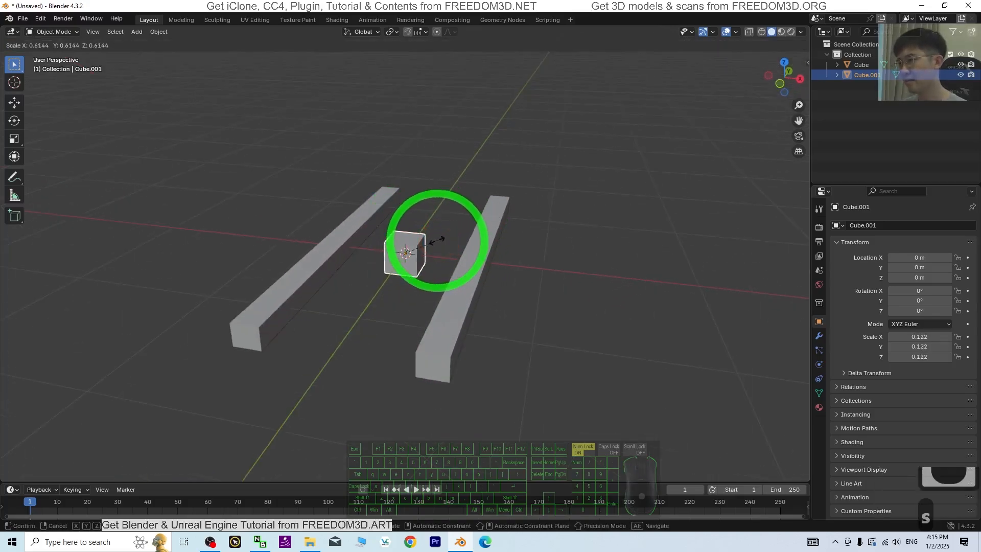
{"action": "left_click", "coordinate": [435, 241]}
{"action": "middle_click_drag", "start_coordinate": [434, 293], "coordinate": [419, 294]}
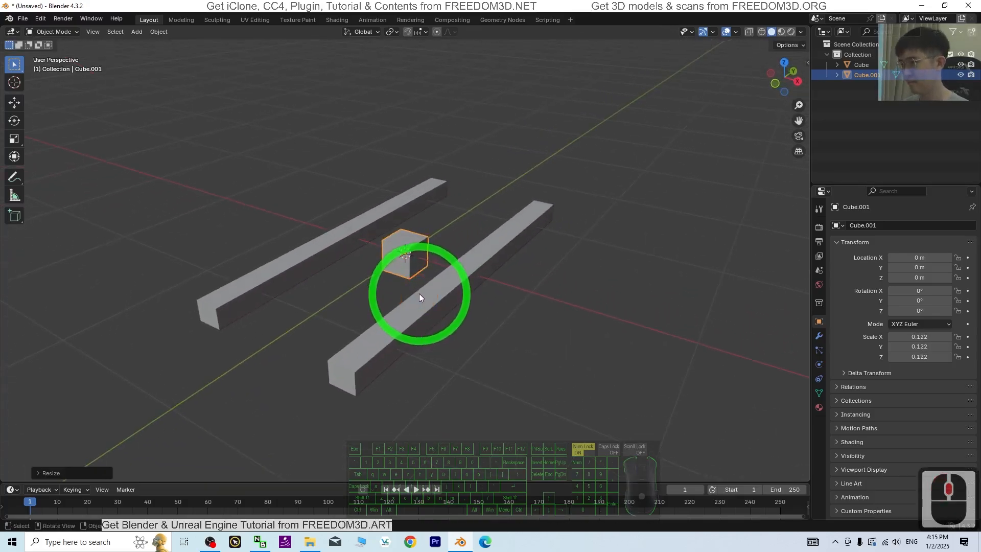
{"action": "key", "text": "ctrl+z"}
{"action": "key", "text": "ctrl+z"}
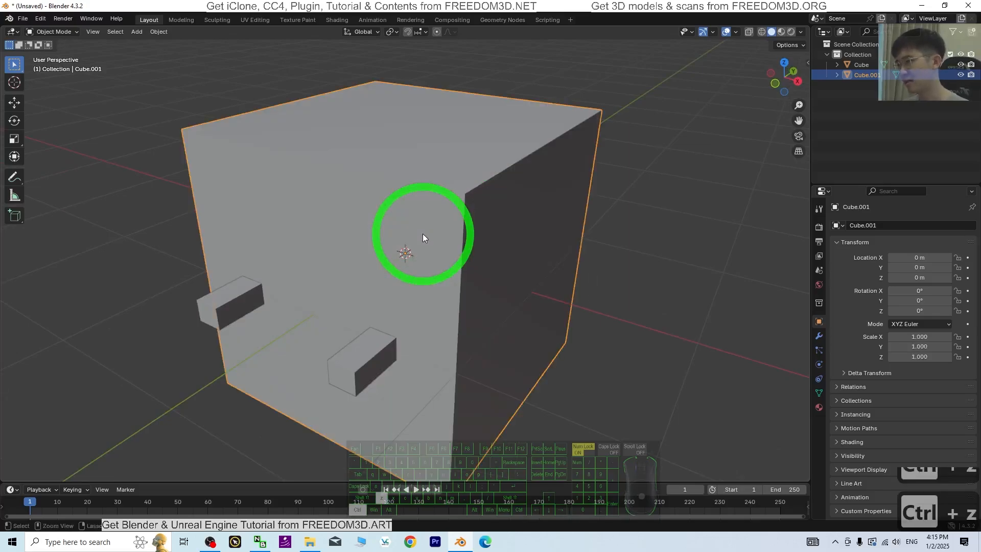
- In Edit Mode, select the second cube's whole mesh and scale it down uniformly until it fits between the two bars
{"action": "left_click", "coordinate": [51, 31]}
{"action": "left_click", "coordinate": [49, 53]}
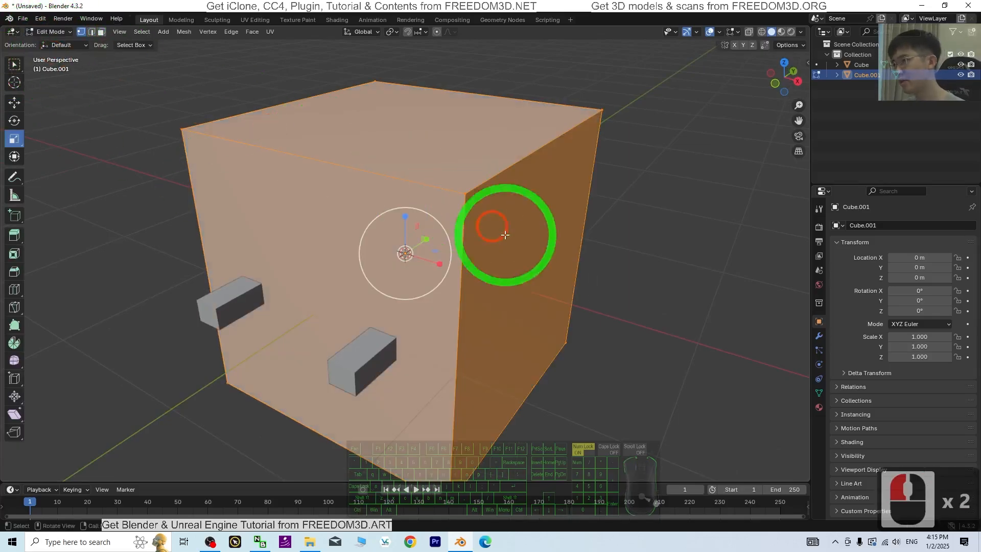
{"action": "left_click", "coordinate": [690, 285]}
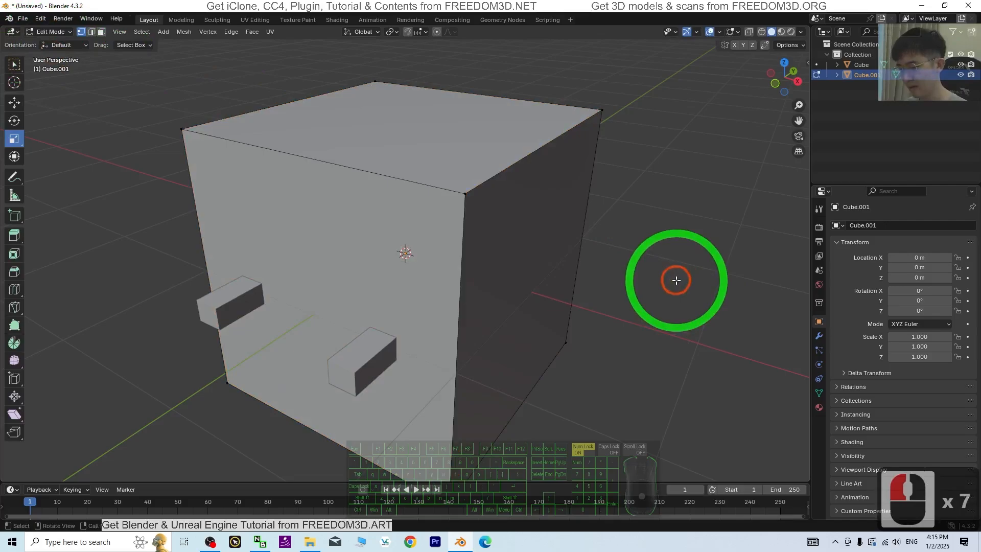
{"action": "key", "text": "a"}
{"action": "key", "text": "s"}
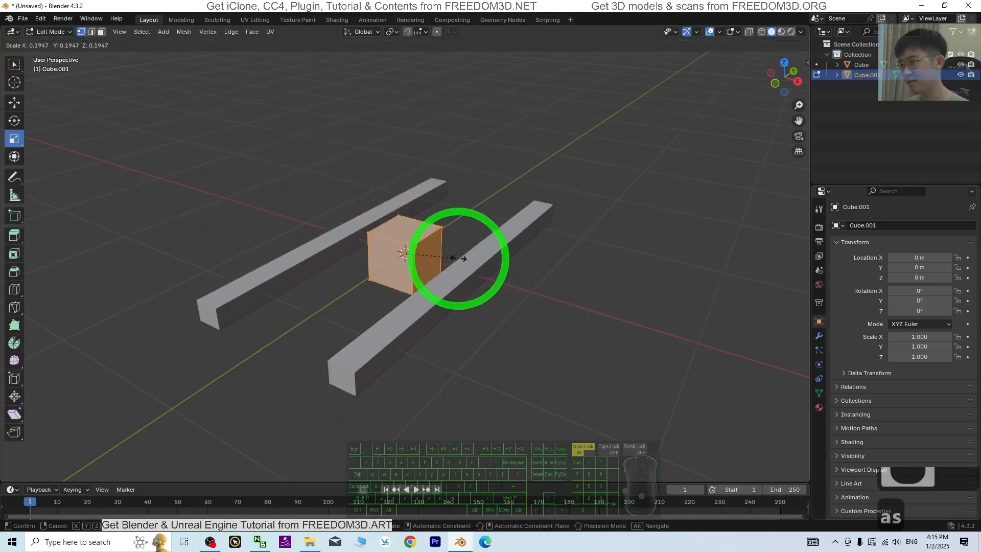
{"action": "left_click", "coordinate": [409, 306]}
- Reshape the small cube into a thin crosswise plank, stretched along X past both bars, flattened along Z and widened along Y
{"action": "middle_click_drag", "start_coordinate": [409, 306], "coordinate": [440, 291]}
{"action": "scroll", "coordinate": [445, 199], "scroll_direction": "up", "scroll_amount": 3}
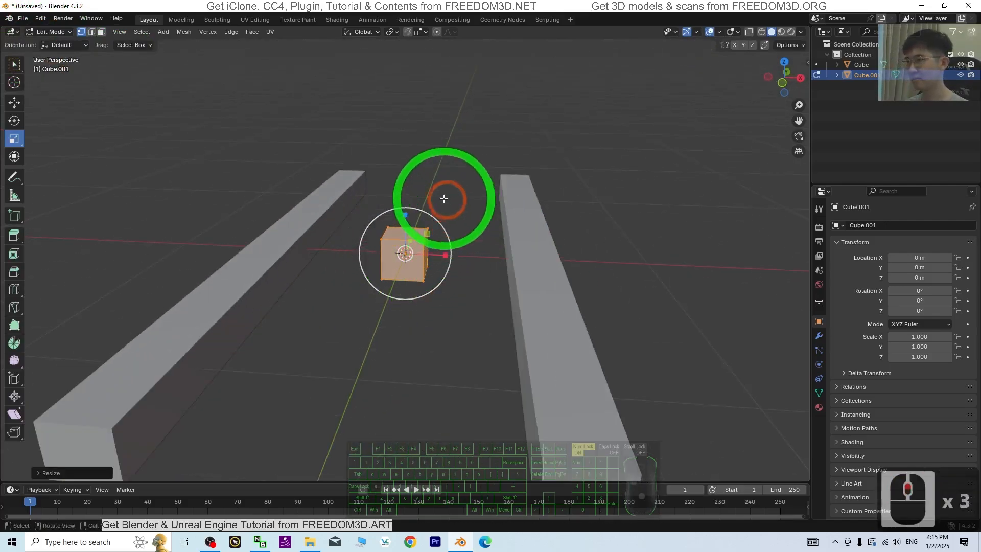
{"action": "scroll", "coordinate": [438, 212], "scroll_direction": "down", "scroll_amount": 1}
{"action": "middle_click_drag", "start_coordinate": [456, 340], "coordinate": [443, 347]}
{"action": "scroll", "coordinate": [425, 199], "scroll_direction": "up", "scroll_amount": 3}
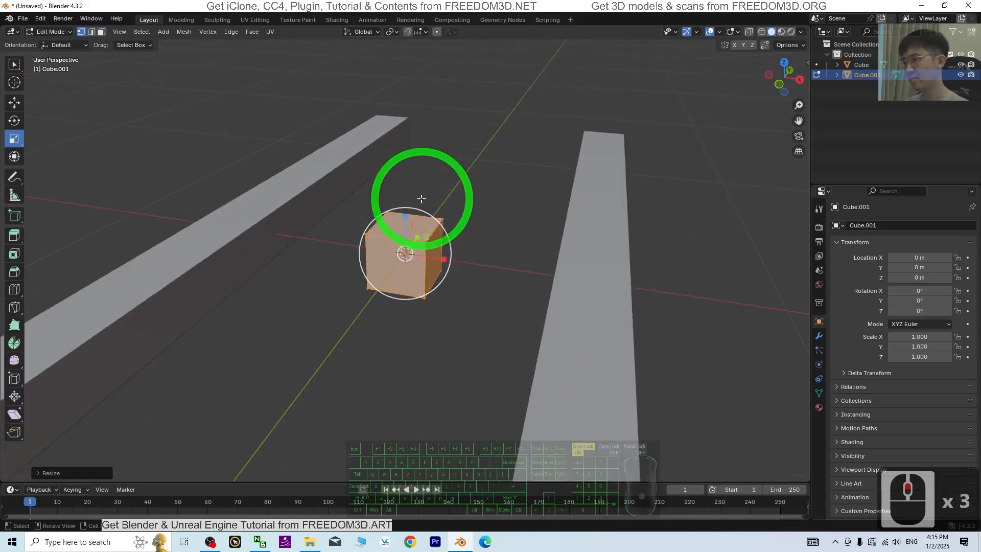
{"action": "left_click_drag", "start_coordinate": [406, 214], "coordinate": [36, 326]}
{"action": "scroll", "coordinate": [450, 266], "scroll_direction": "down", "scroll_amount": 4}
{"action": "middle_click_drag", "start_coordinate": [281, 324], "coordinate": [503, 310]}
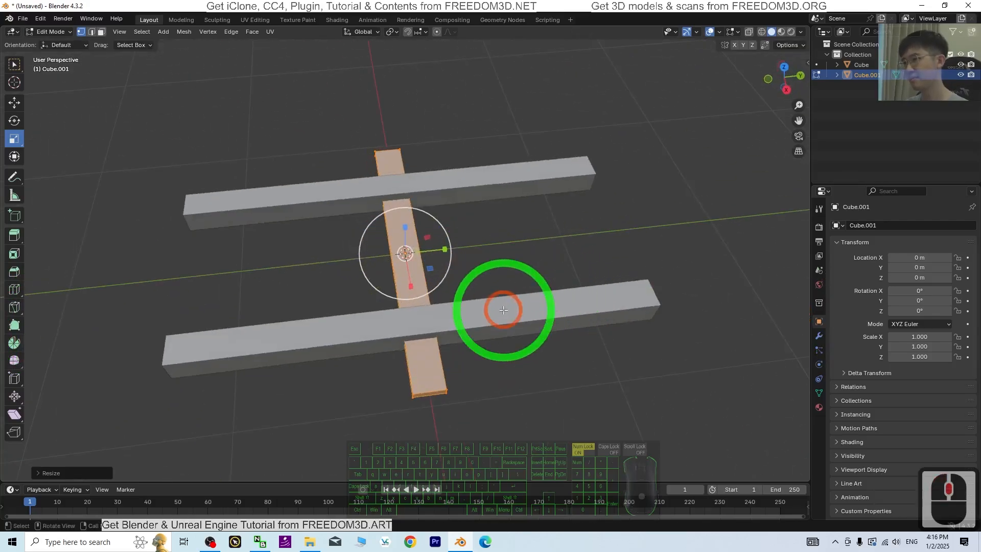
{"action": "left_click_drag", "start_coordinate": [446, 249], "coordinate": [521, 249]}
{"action": "middle_click_drag", "start_coordinate": [522, 249], "coordinate": [105, 163]}
- Move the plank down along Z and align its upper face with the underside of the bars in the right orthographic view
{"action": "left_click", "coordinate": [8, 101]}
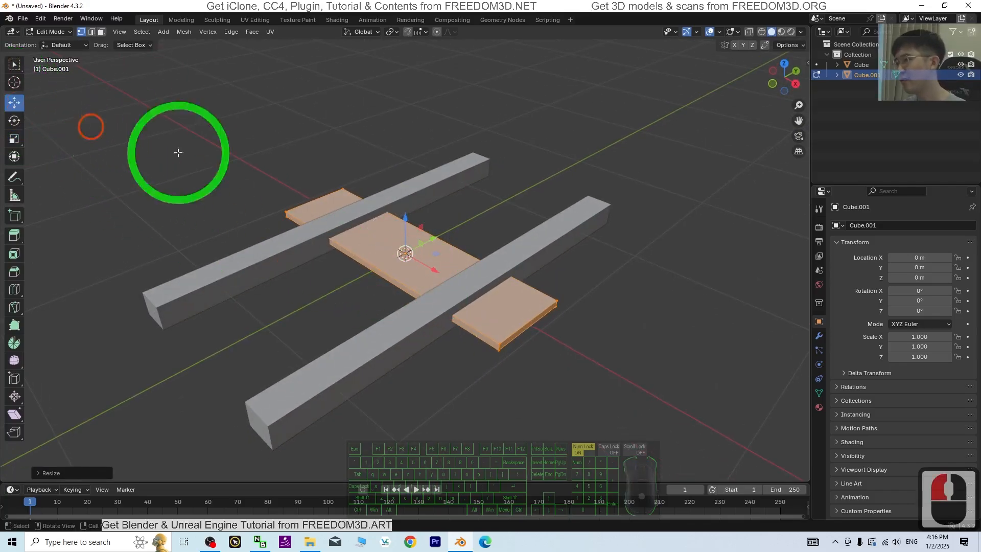
{"action": "scroll", "coordinate": [180, 152], "scroll_direction": "up", "scroll_amount": 2}
{"action": "left_click_drag", "start_coordinate": [399, 212], "coordinate": [412, 244]}
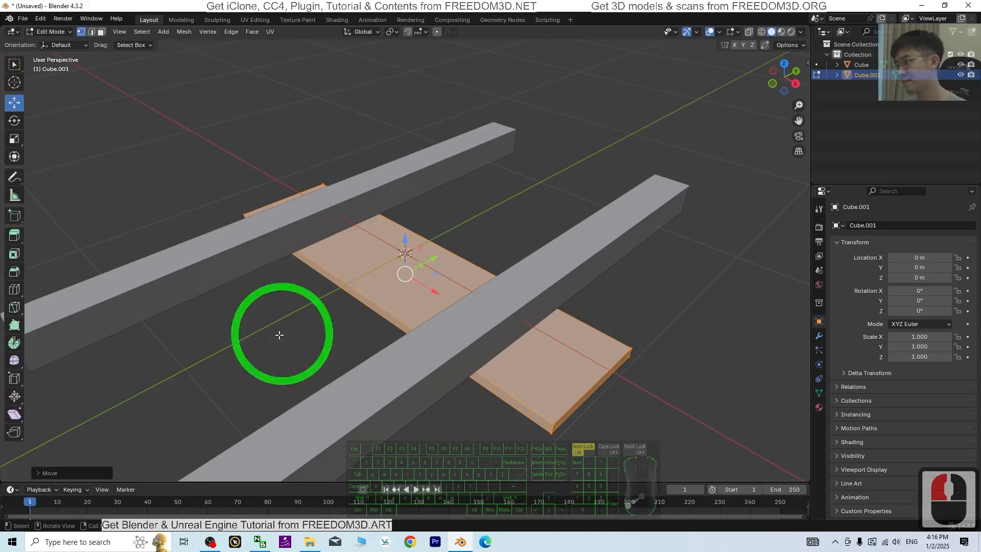
{"action": "middle_click_drag", "start_coordinate": [278, 332], "coordinate": [691, 143]}
{"action": "left_click", "coordinate": [792, 78]}
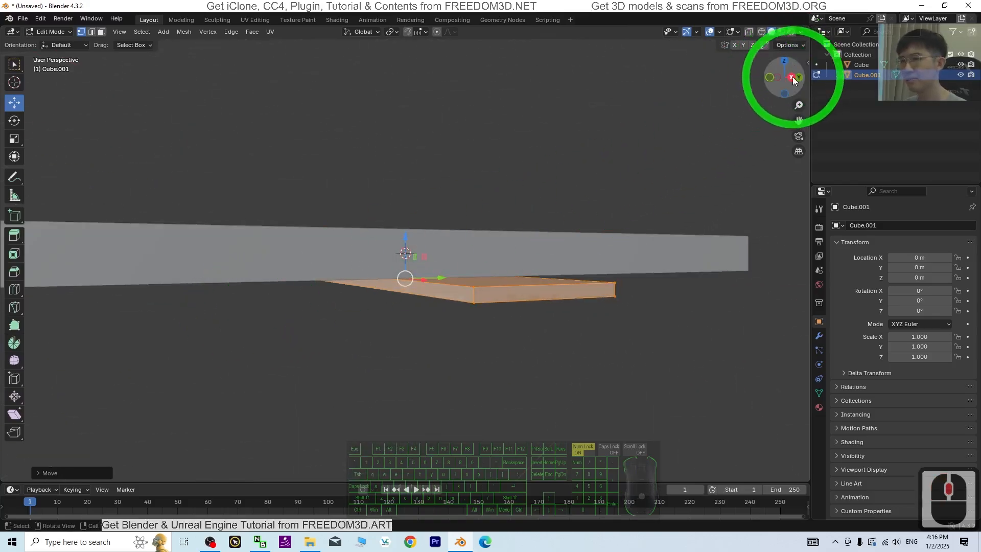
{"action": "scroll", "coordinate": [438, 200], "scroll_direction": "up", "scroll_amount": 6}
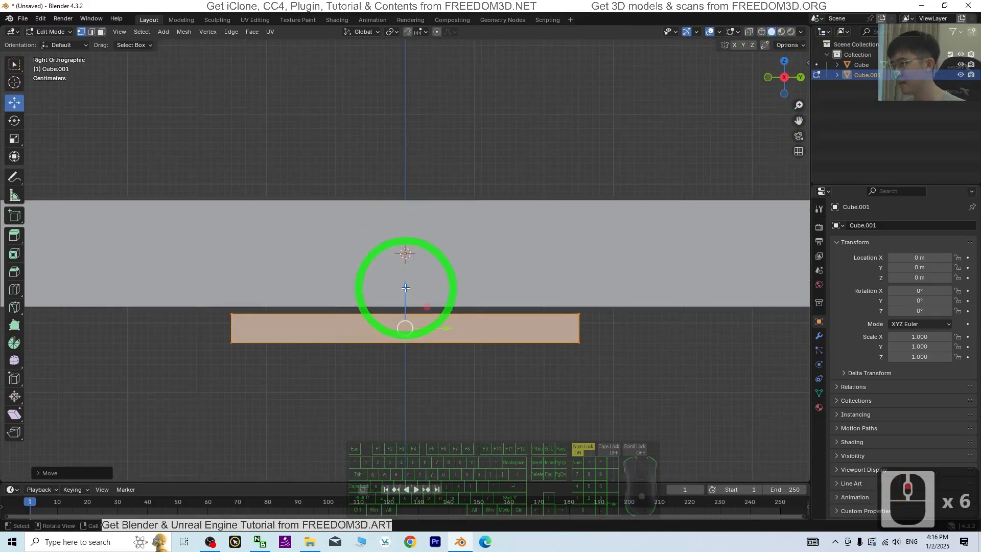
{"action": "left_click_drag", "start_coordinate": [405, 287], "coordinate": [405, 280]}
{"action": "scroll", "coordinate": [522, 296], "scroll_direction": "down", "scroll_amount": 8}
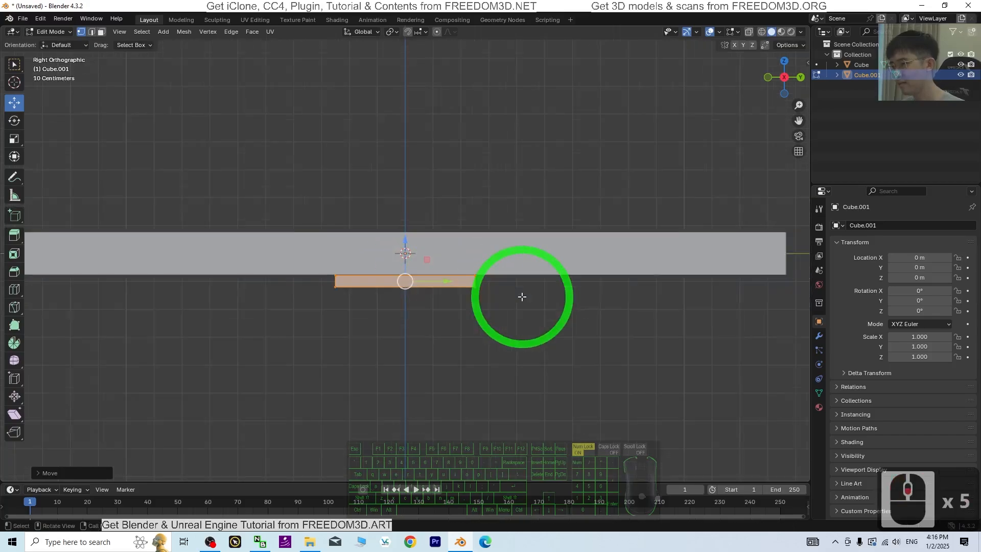
- Return to Object Mode and set the plank's origin to its own centre
{"action": "middle_click_drag", "start_coordinate": [552, 335], "coordinate": [119, 82]}
{"action": "left_click", "coordinate": [56, 32]}
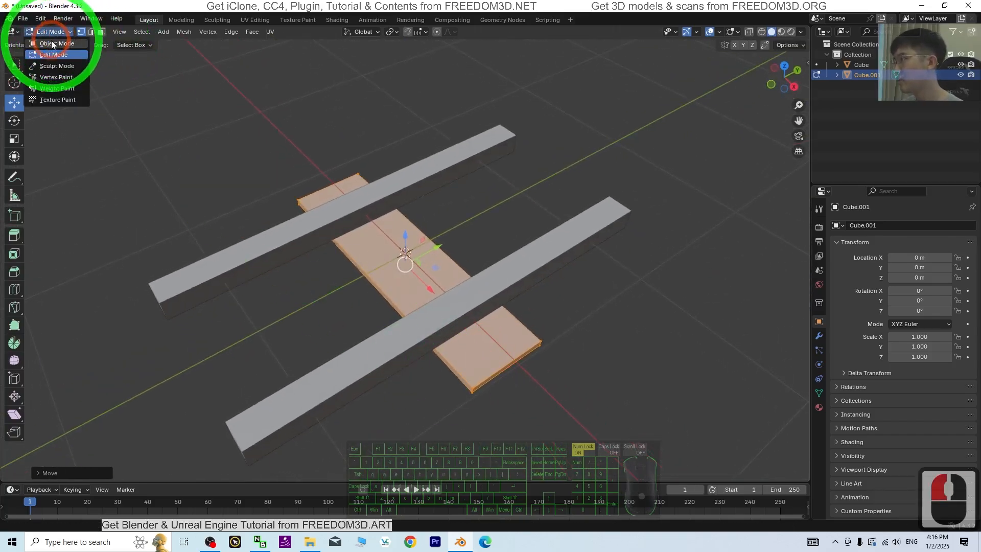
{"action": "left_click", "coordinate": [53, 44]}
{"action": "scroll", "coordinate": [439, 239], "scroll_direction": "down", "scroll_amount": 3}
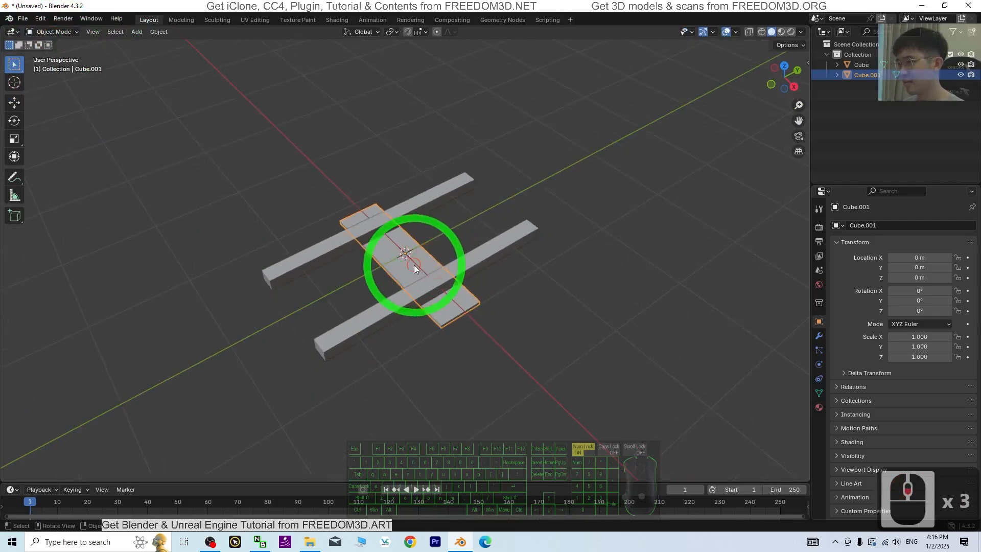
{"action": "right_click", "coordinate": [383, 272]}
{"action": "mouse_move", "coordinate": [340, 264]}
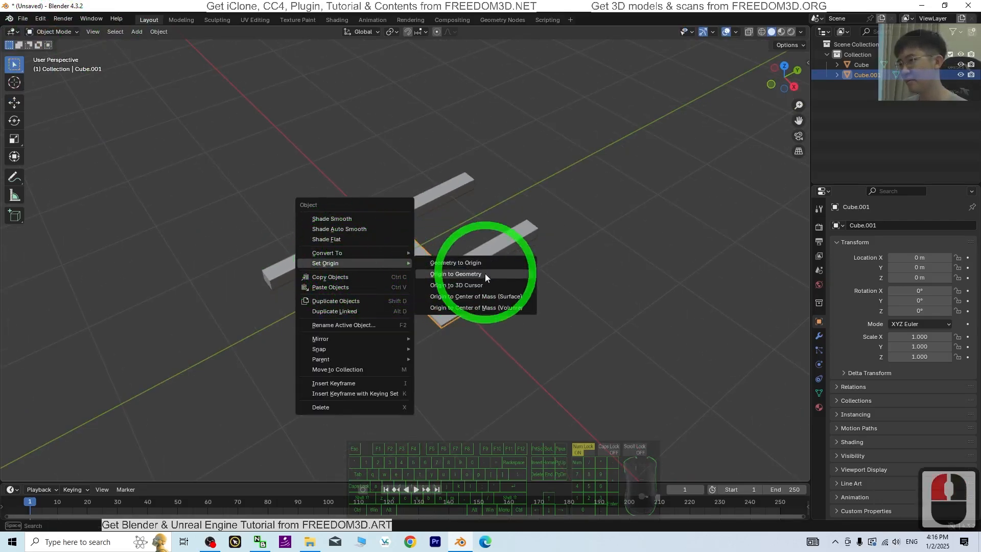
{"action": "left_click", "coordinate": [485, 309]}
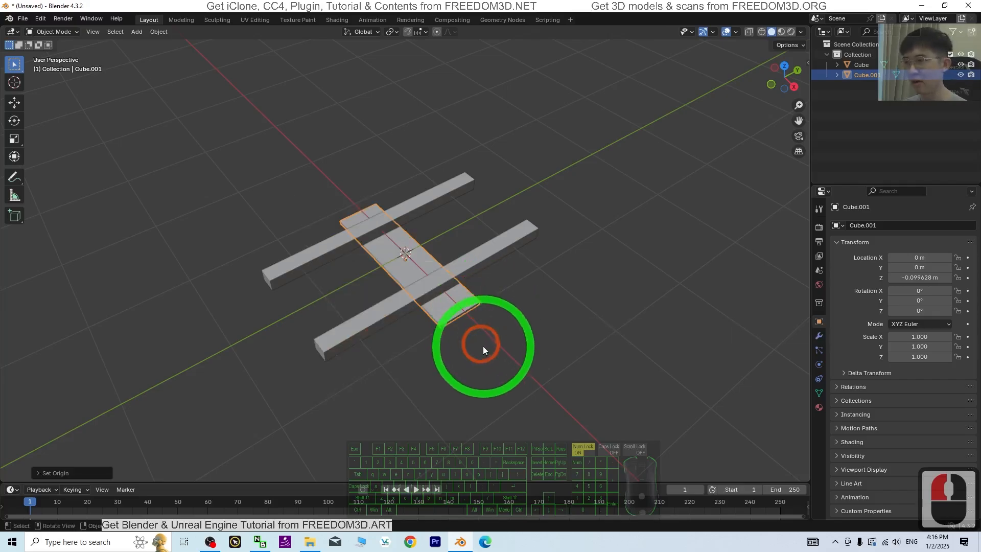
- Thicken the plank by moving its bottom face slightly down along Z in Edit Mode, and return to Object Mode
{"action": "middle_click_drag", "start_coordinate": [482, 344], "coordinate": [518, 306]}
{"action": "scroll", "coordinate": [518, 308], "scroll_direction": "up", "scroll_amount": 2}
{"action": "middle_click_drag", "start_coordinate": [399, 280], "coordinate": [472, 304]}
{"action": "left_click", "coordinate": [51, 32]}
{"action": "left_click", "coordinate": [46, 54]}
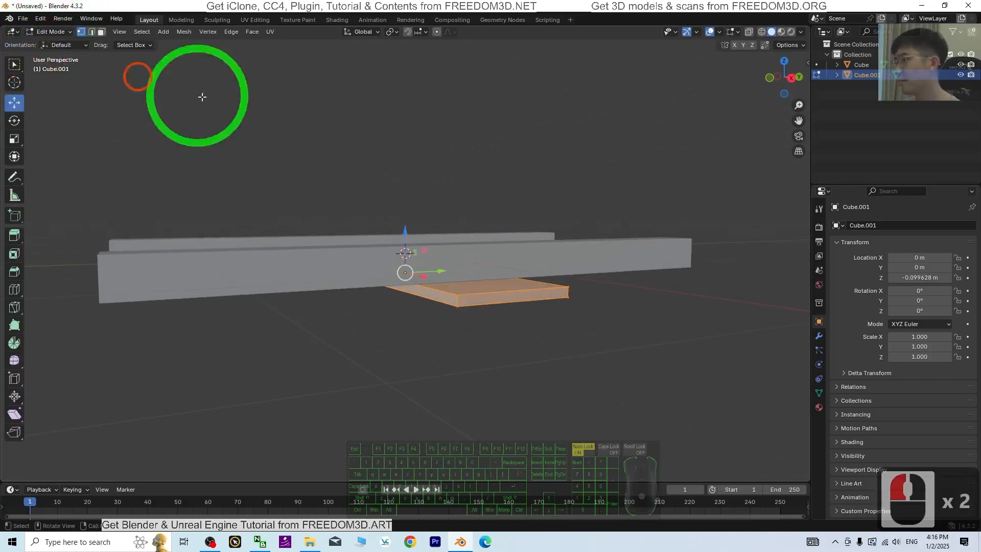
{"action": "scroll", "coordinate": [491, 285], "scroll_direction": "down", "scroll_amount": 2}
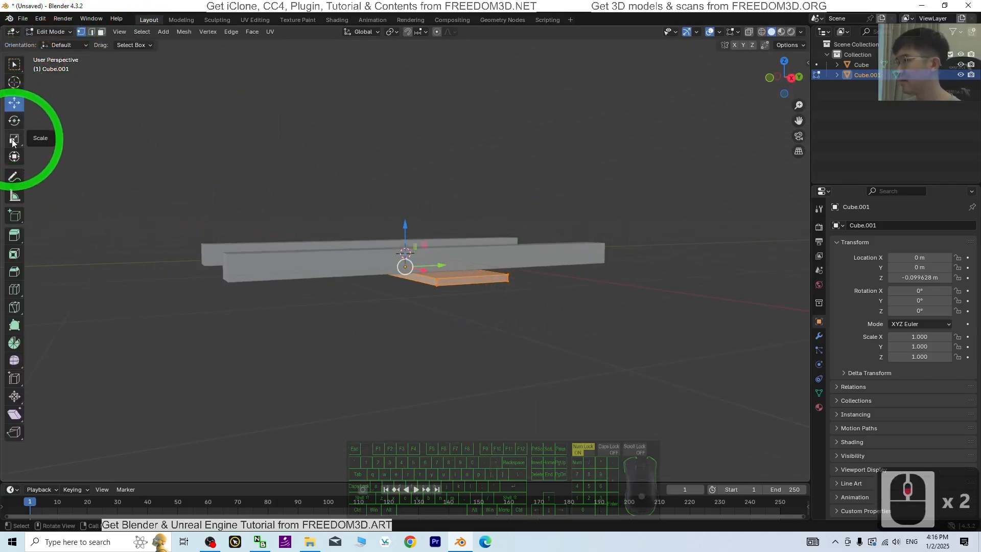
{"action": "middle_click_drag", "start_coordinate": [469, 314], "coordinate": [447, 230]}
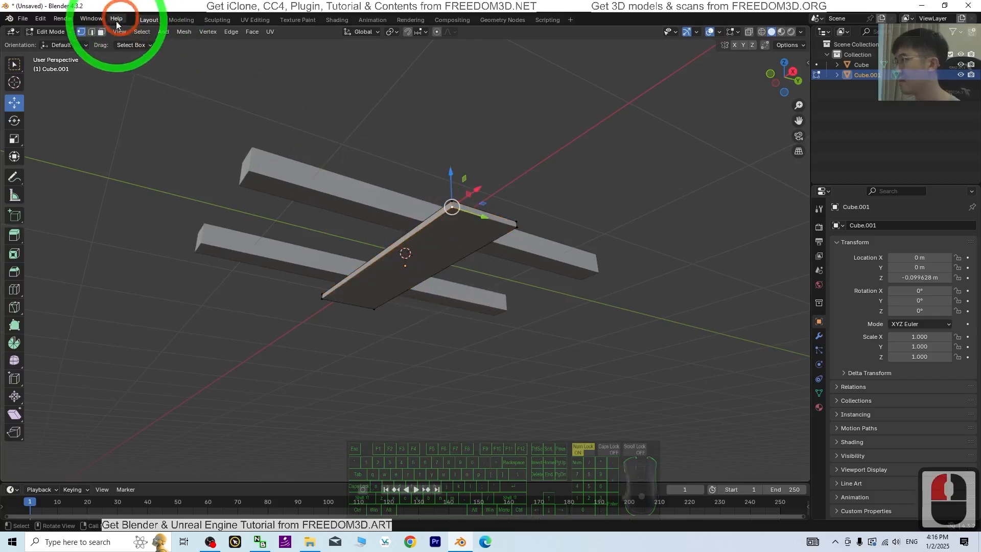
{"action": "left_click", "coordinate": [475, 241]}
{"action": "middle_click_drag", "start_coordinate": [535, 253], "coordinate": [543, 282]}
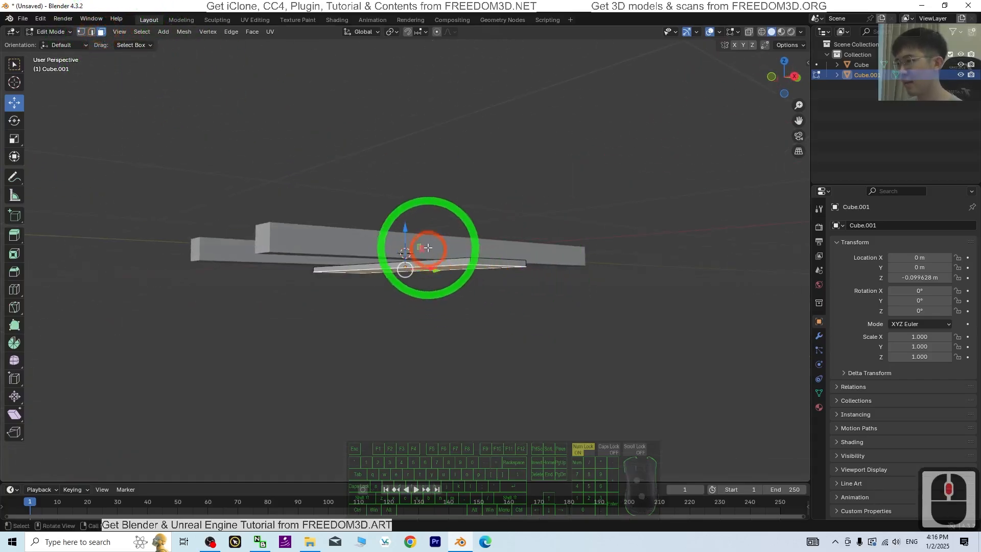
{"action": "left_click_drag", "start_coordinate": [404, 226], "coordinate": [408, 236]}
{"action": "middle_click_drag", "start_coordinate": [583, 232], "coordinate": [475, 333]}
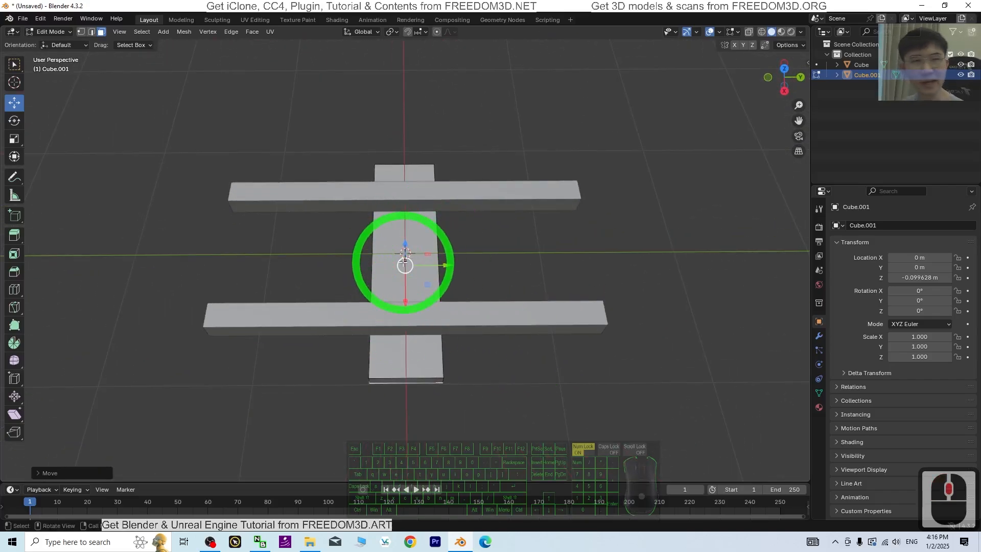
{"action": "middle_click_drag", "start_coordinate": [450, 289], "coordinate": [530, 271], "text": "shift"}
{"action": "left_click", "coordinate": [56, 33]}
{"action": "left_click", "coordinate": [63, 43]}
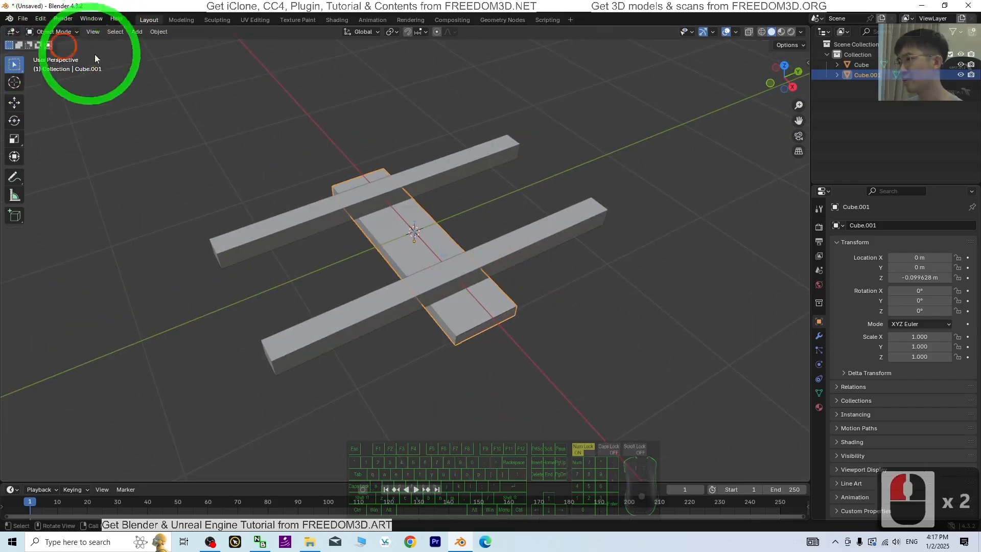
- Duplicate the whole plank within its mesh and place the copy along Y beneath one end of the bars
{"action": "middle_click_drag", "start_coordinate": [561, 220], "coordinate": [529, 226]}
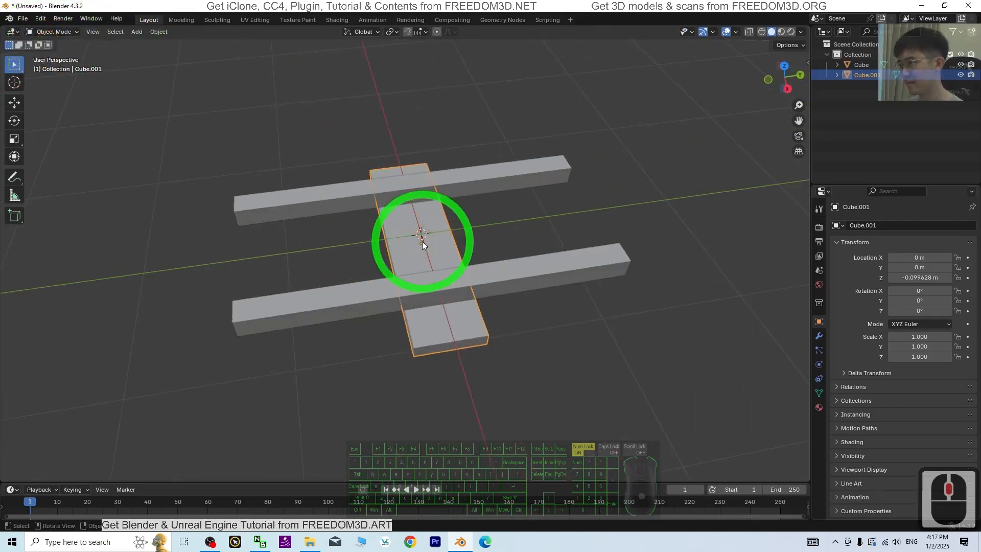
{"action": "left_click", "coordinate": [65, 33]}
{"action": "left_click", "coordinate": [55, 43]}
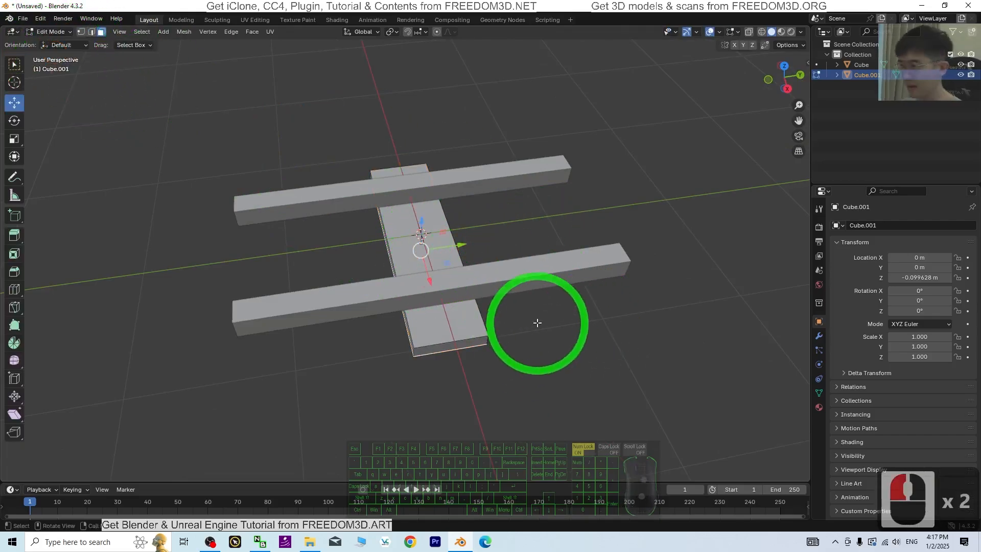
{"action": "key", "text": "a"}
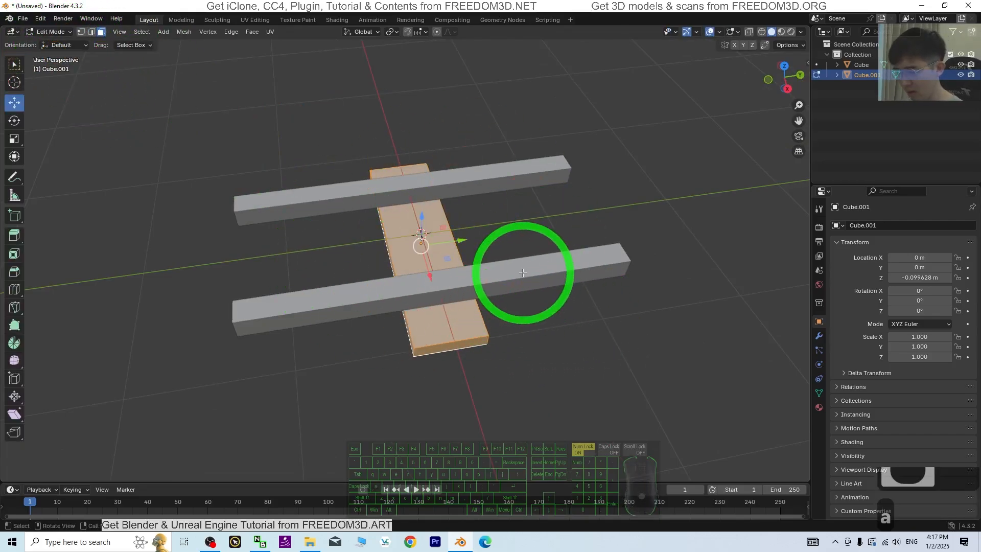
{"action": "key", "text": "shift+d"}
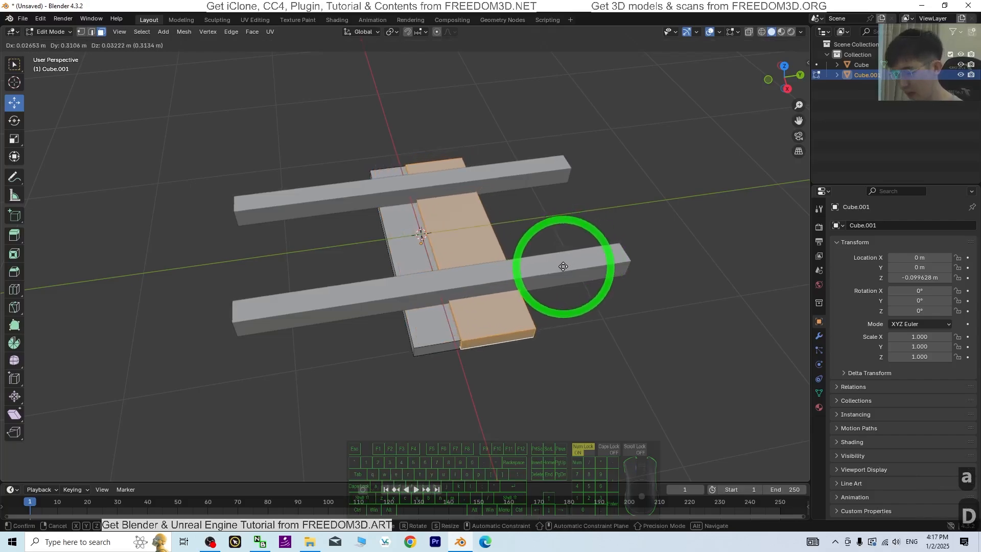
{"action": "key", "text": "y"}
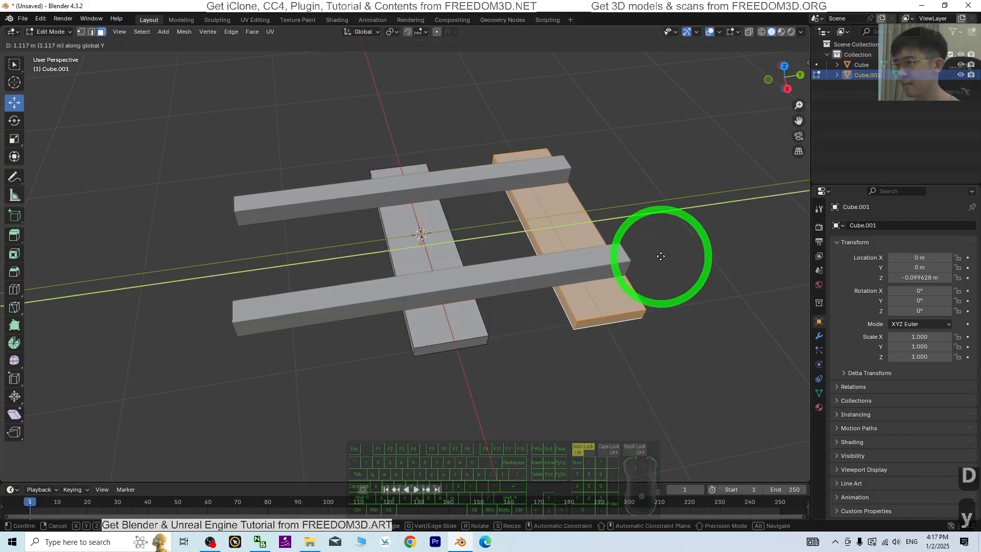
{"action": "left_click", "coordinate": [670, 253]}
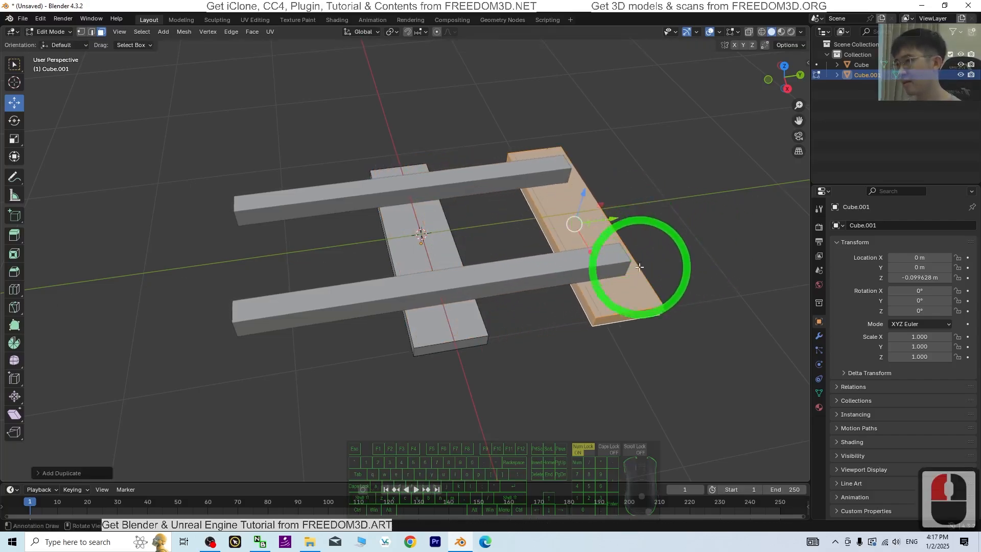
- Select both planks and move them together along negative Y until the pair is centred under the bars
{"action": "key", "text": "a"}
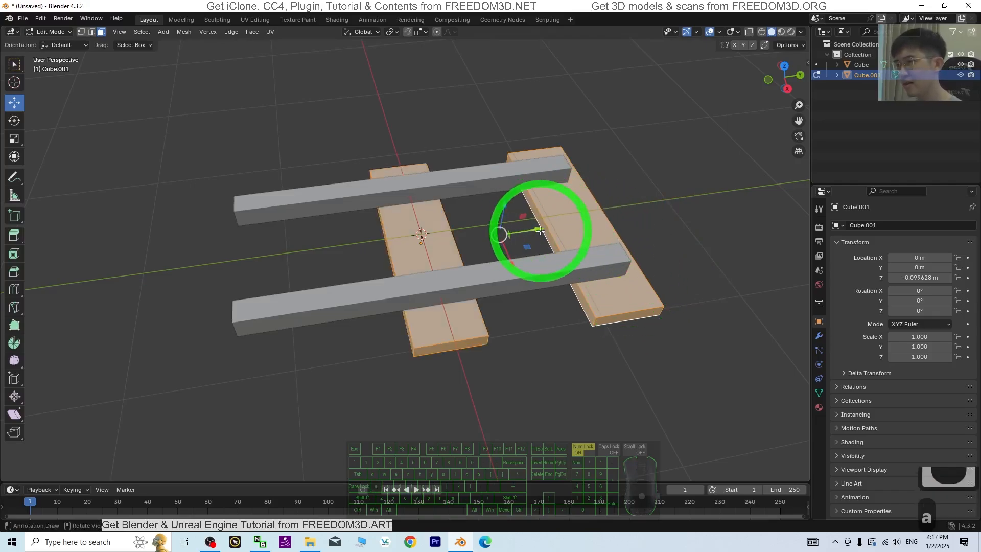
{"action": "left_click_drag", "start_coordinate": [540, 231], "coordinate": [459, 239]}
{"action": "middle_click_drag", "start_coordinate": [465, 304], "coordinate": [469, 277]}
{"action": "left_click", "coordinate": [782, 79]}
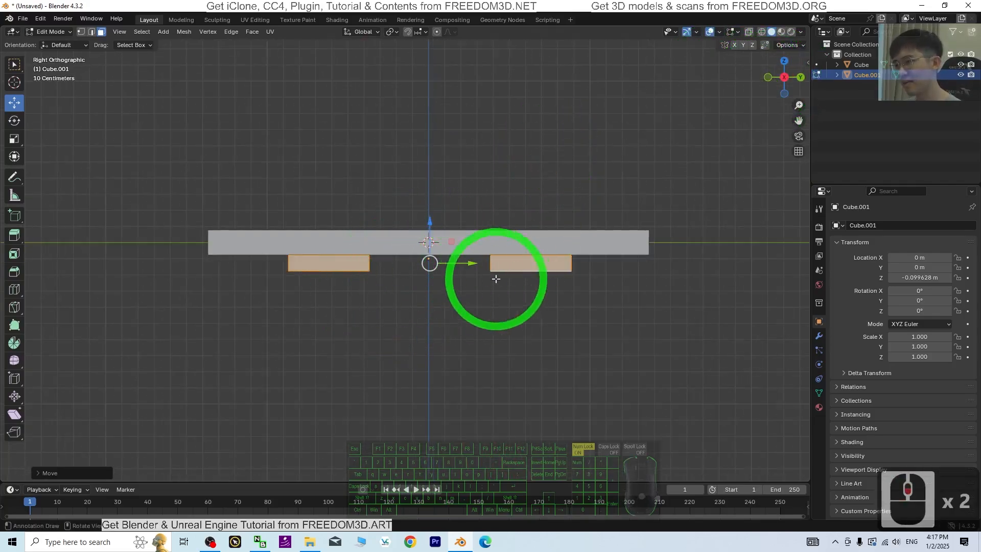
- Select only the plank on the positive Y side and shift it slightly outward along Y
{"action": "scroll", "coordinate": [452, 272], "scroll_direction": "down", "scroll_amount": 1}
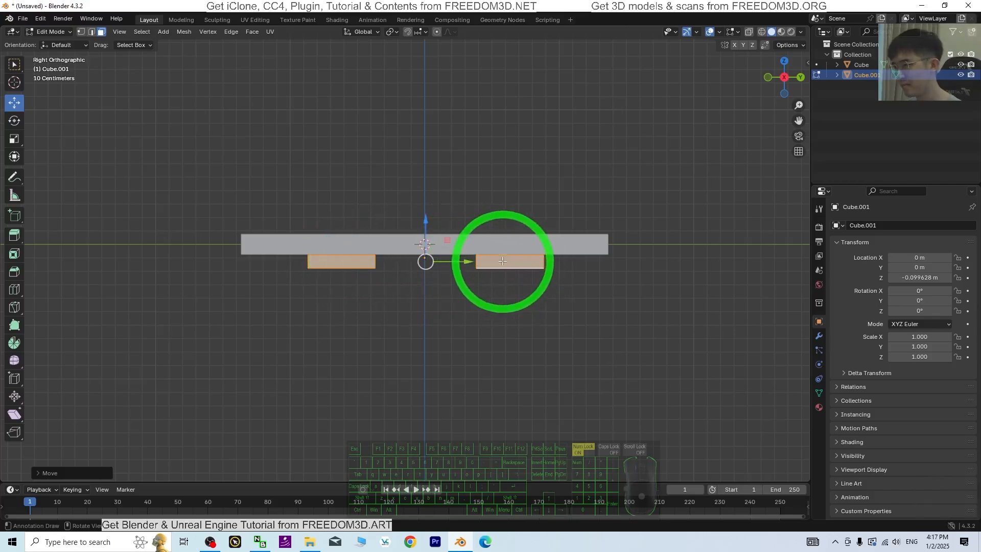
{"action": "left_click", "coordinate": [512, 290]}
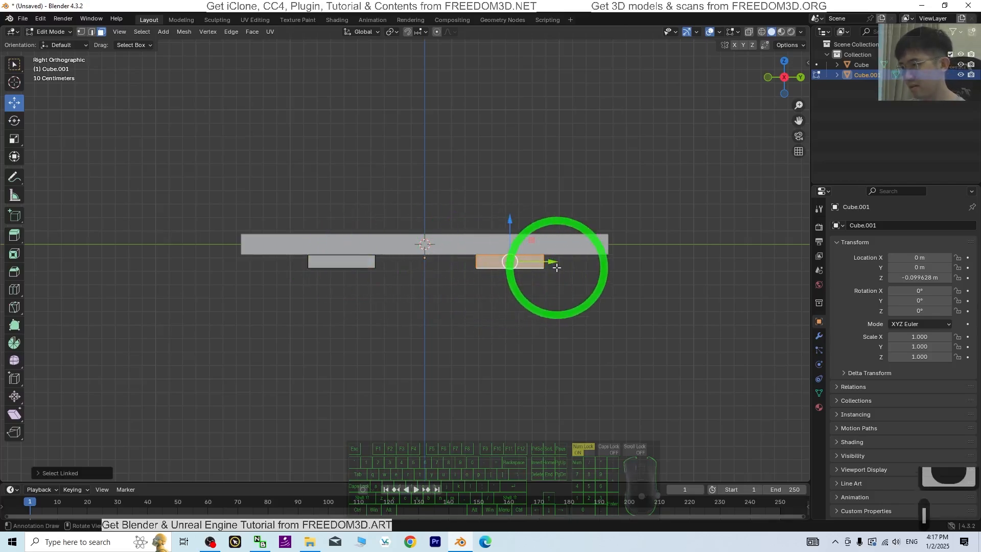
{"action": "left_click_drag", "start_coordinate": [553, 261], "coordinate": [570, 261]}
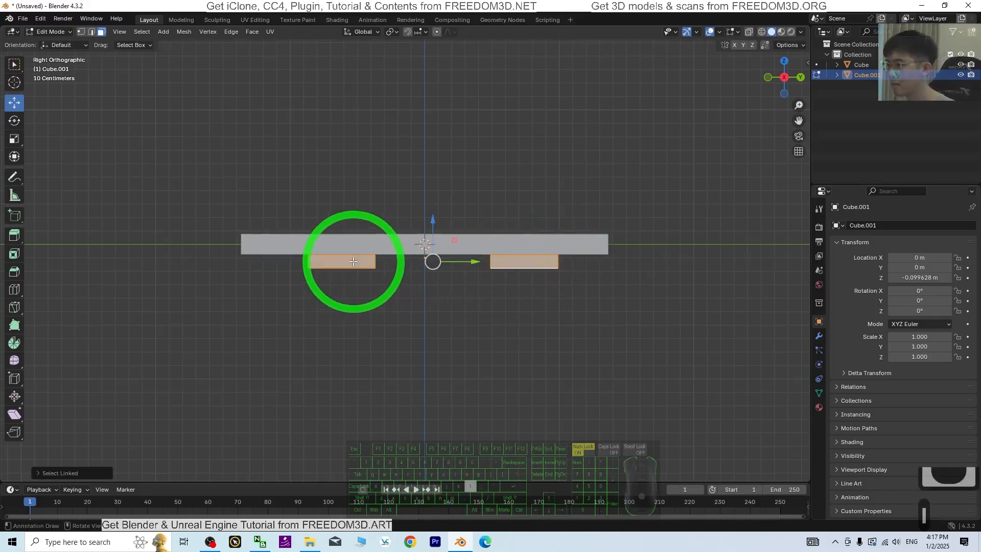
- Select only the whole plank on the negative Y side and shift it about 0.08 m outward along negative Y
{"action": "double_click", "coordinate": [416, 309]}
{"action": "left_click", "coordinate": [412, 309]}
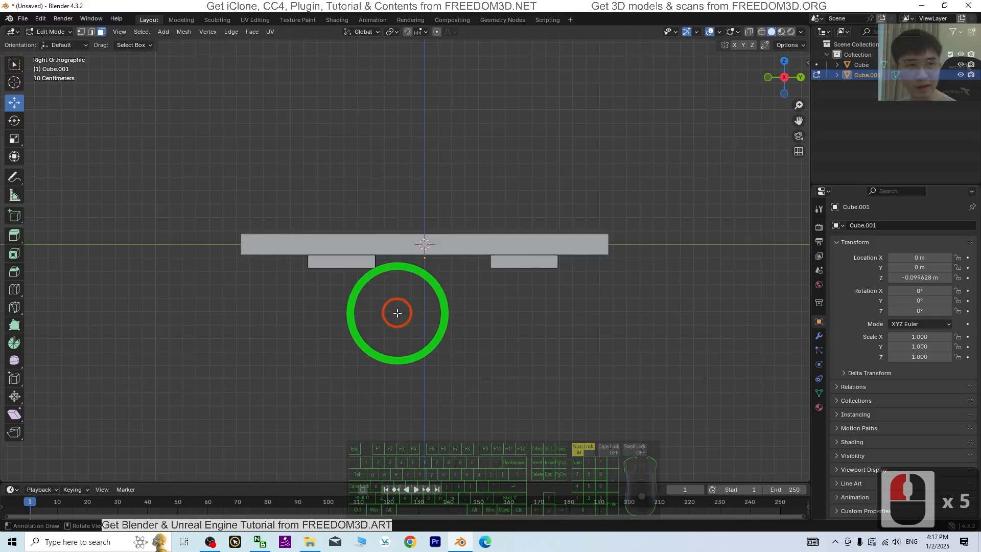
{"action": "left_click", "coordinate": [362, 257]}
{"action": "left_click_drag", "start_coordinate": [386, 261], "coordinate": [373, 261]}
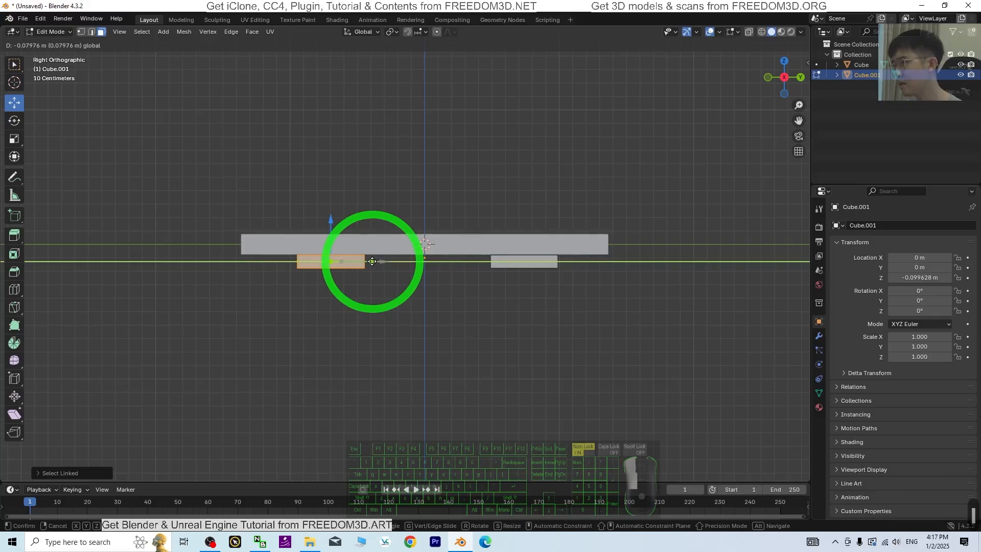
{"action": "left_click_drag", "start_coordinate": [372, 261], "coordinate": [373, 261]}
{"action": "scroll", "coordinate": [374, 262], "scroll_direction": "up", "scroll_amount": 1}
{"action": "scroll", "coordinate": [456, 273], "scroll_direction": "down", "scroll_amount": 1}
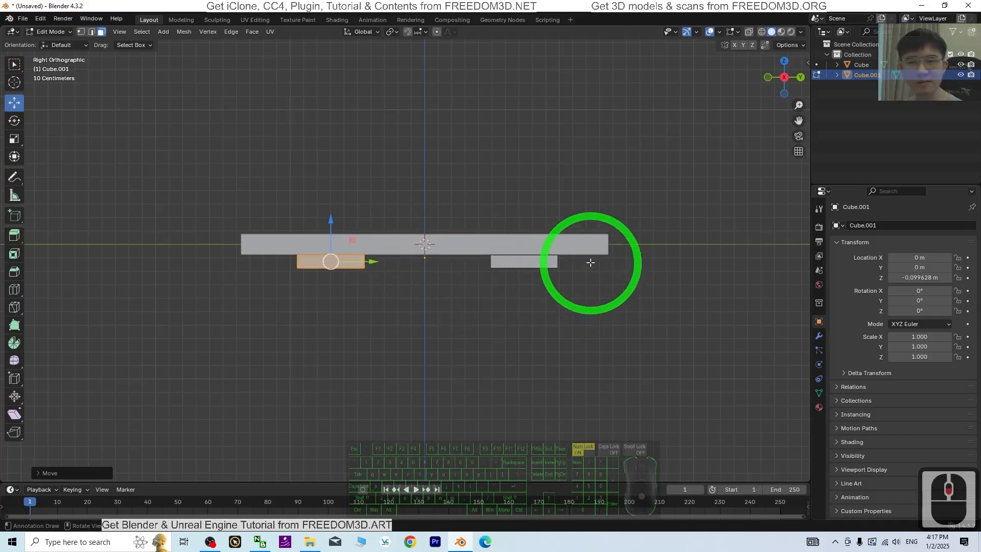
- Select only the plank on the positive Y side, nudge it slightly inward along Y, and return to Object Mode
{"action": "left_click", "coordinate": [519, 260]}
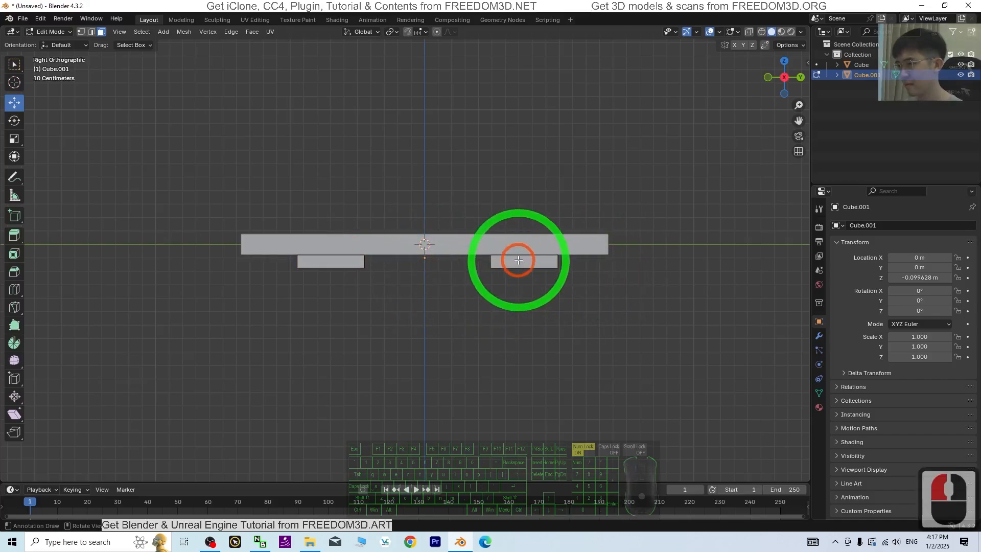
{"action": "key", "text": "l"}
{"action": "left_click_drag", "start_coordinate": [564, 264], "coordinate": [559, 261]}
{"action": "middle_click_drag", "start_coordinate": [559, 261], "coordinate": [444, 389]}
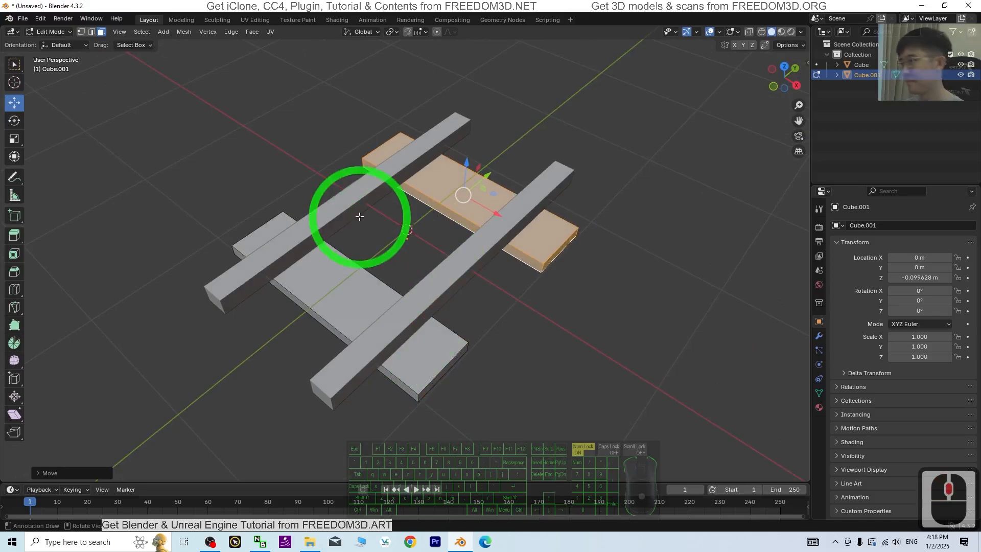
{"action": "left_click", "coordinate": [63, 33]}
{"action": "left_click", "coordinate": [51, 45]}
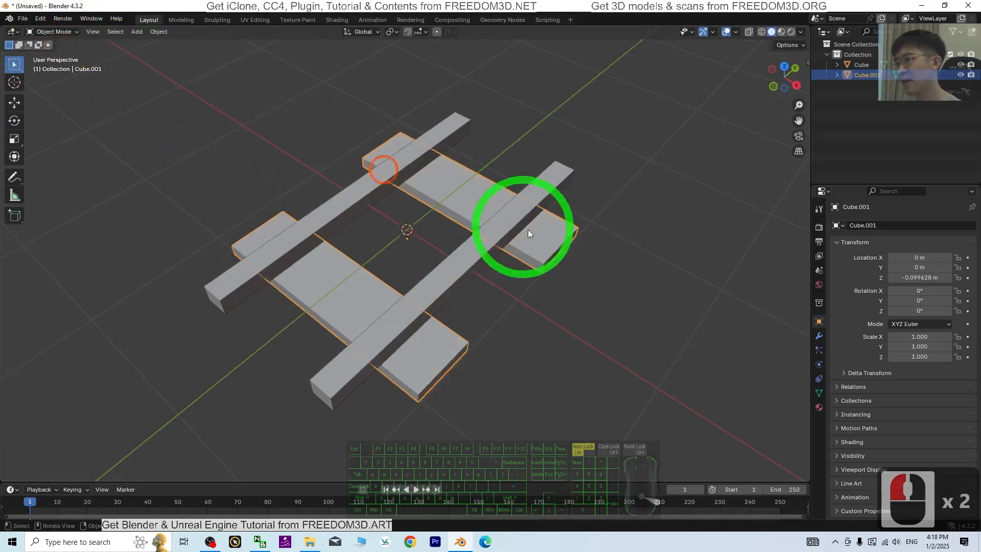
- Set the origin of the planks object to its Center of Mass (Volume)
{"action": "left_click", "coordinate": [474, 205]}
{"action": "right_click", "coordinate": [455, 205]}
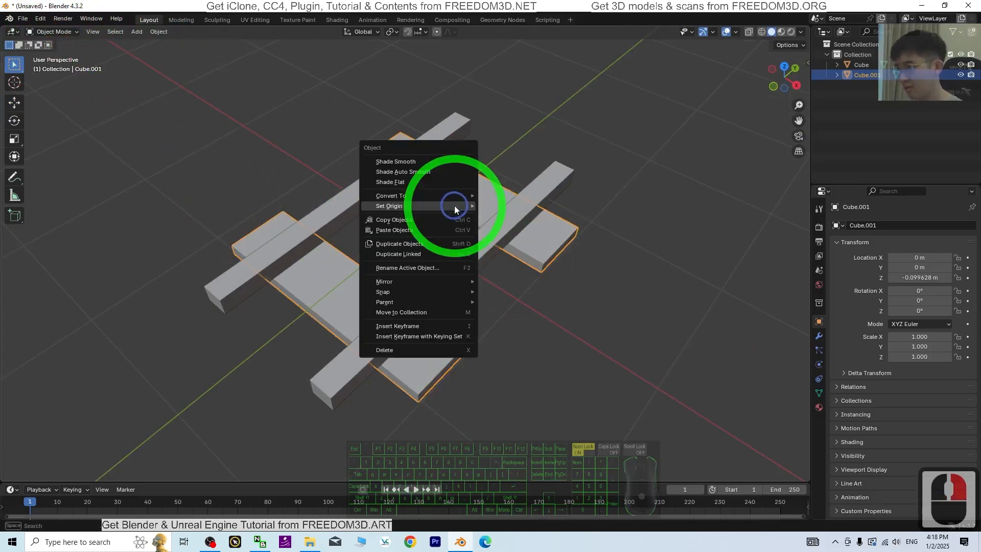
{"action": "mouse_move", "coordinate": [449, 205]}
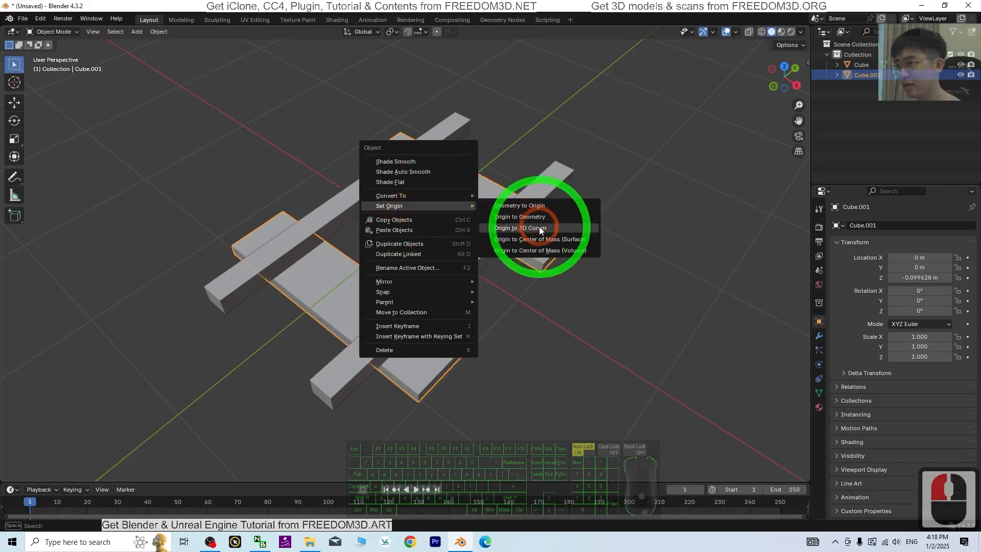
{"action": "left_click", "coordinate": [539, 252]}
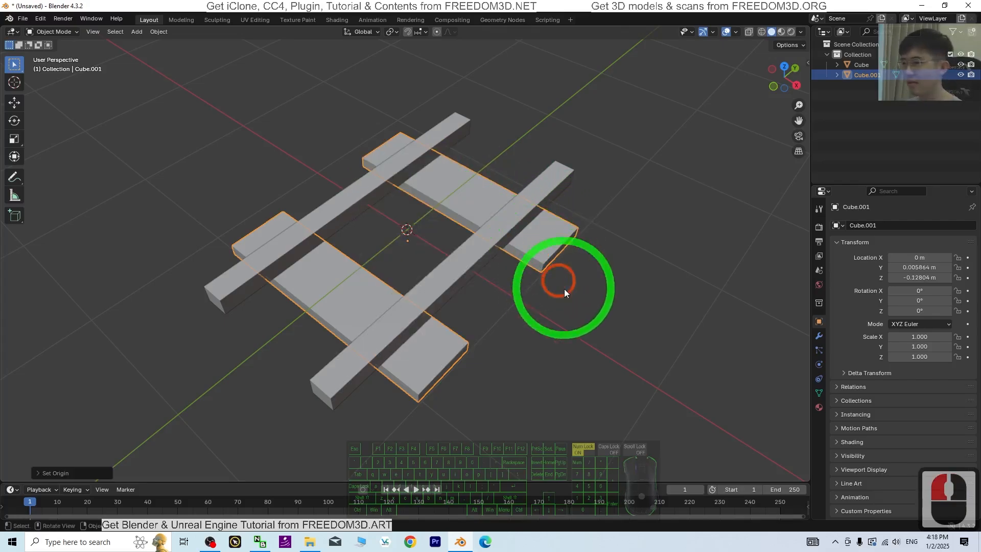
{"action": "middle_click_drag", "start_coordinate": [564, 290], "coordinate": [518, 314]}
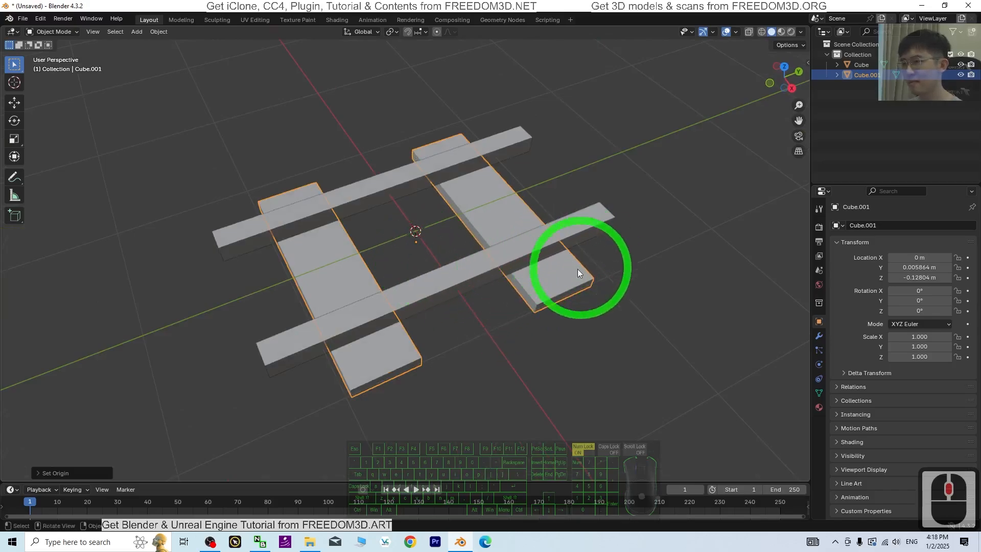
{"action": "left_click", "coordinate": [369, 260]}
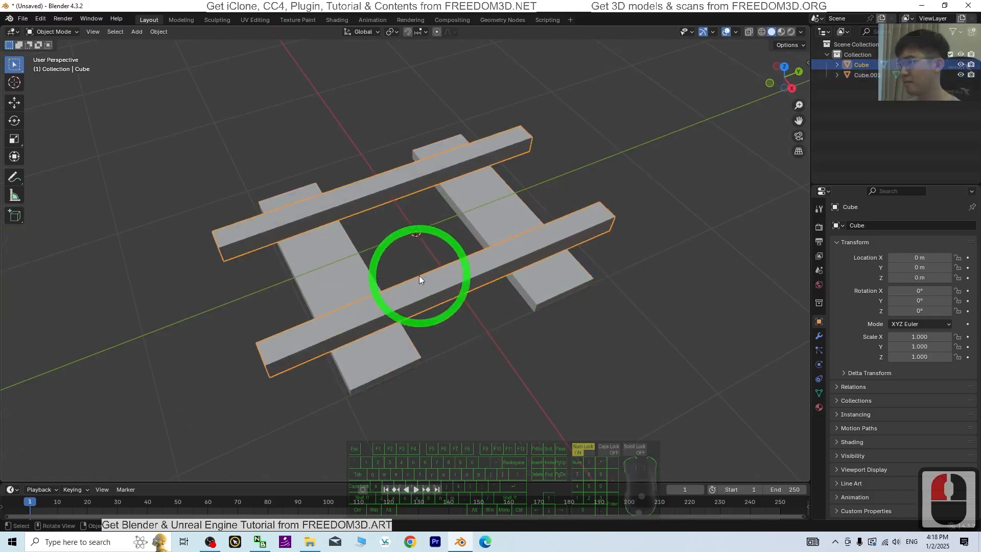
{"action": "left_click", "coordinate": [60, 33]}
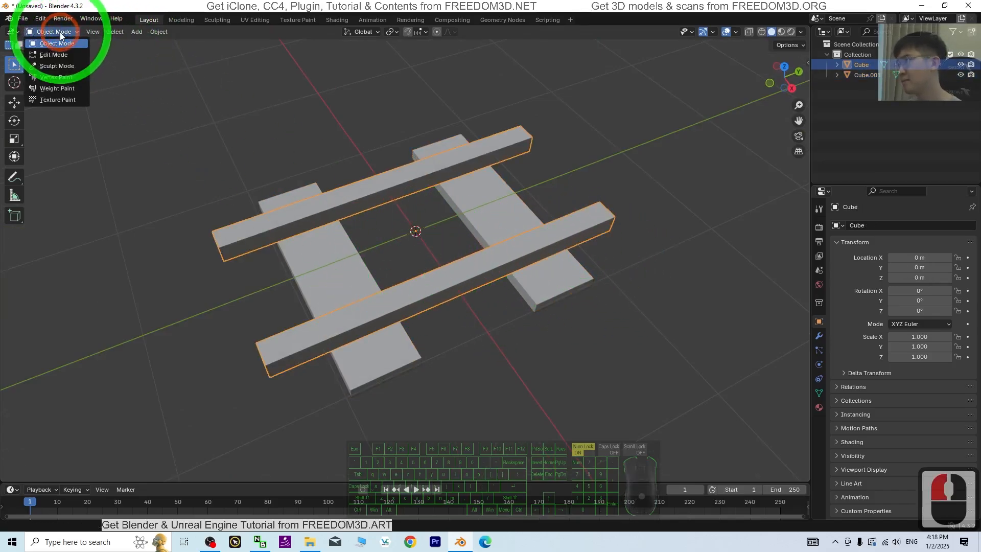
{"action": "left_click", "coordinate": [655, 224]}
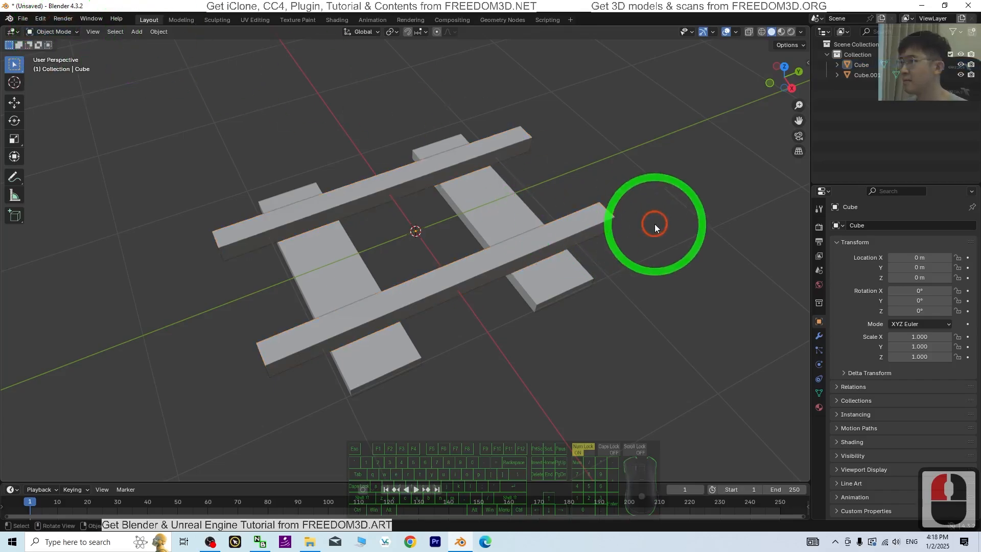
- Select the rails object and then the planks object, and join them into one object
{"action": "left_click", "coordinate": [364, 173]}
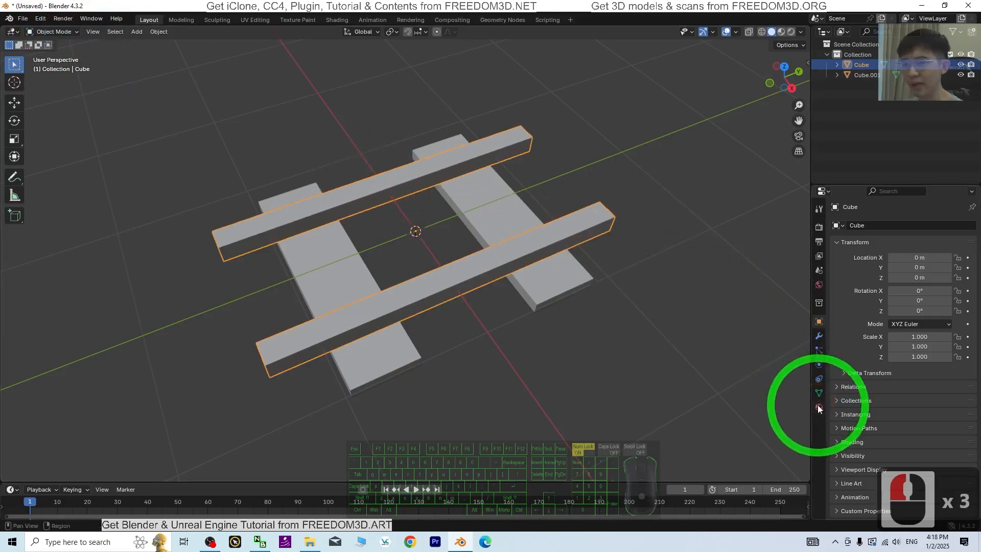
{"action": "left_click", "coordinate": [564, 274], "text": "shift"}
{"action": "middle_click_drag", "start_coordinate": [571, 316], "coordinate": [510, 262]}
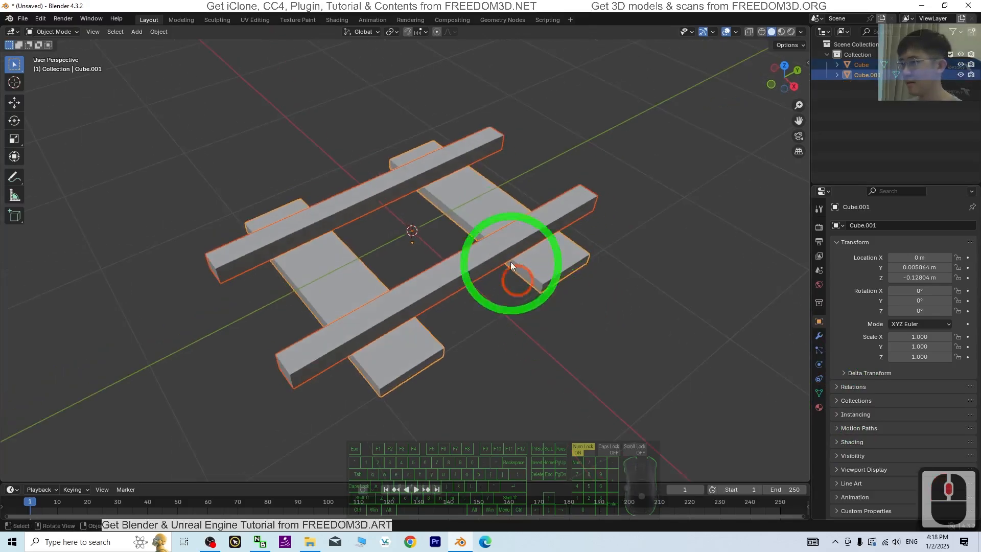
{"action": "right_click", "coordinate": [503, 228]}
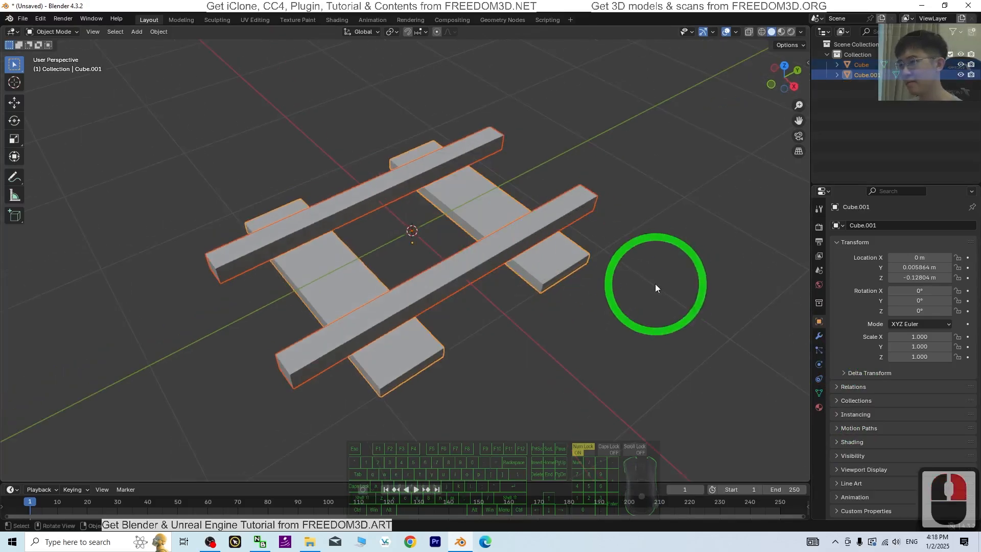
{"action": "right_click", "coordinate": [414, 193]}
{"action": "left_click", "coordinate": [413, 193]}
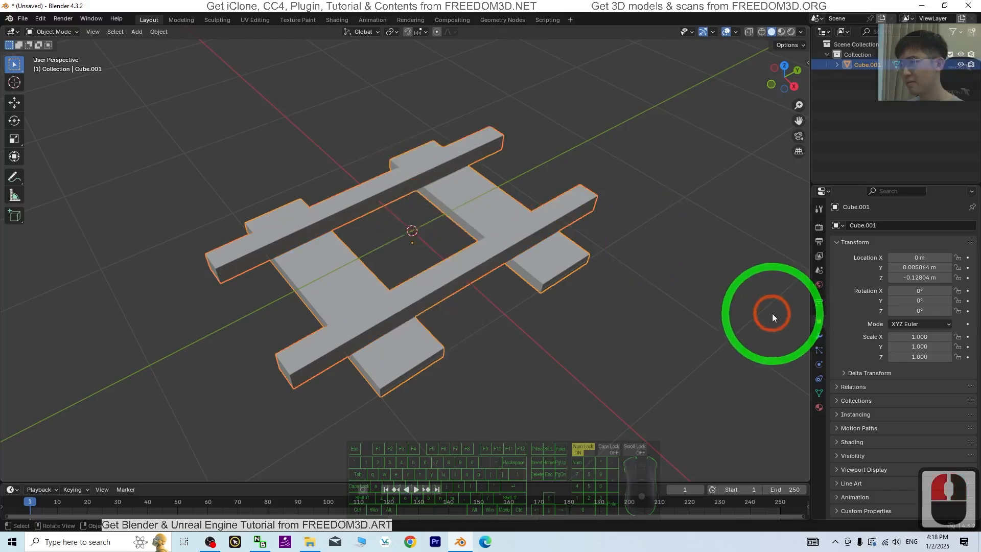
- Display the joined track in Material Preview shading and deselect it
{"action": "middle_click_drag", "start_coordinate": [564, 296], "coordinate": [783, 45]}
{"action": "left_click", "coordinate": [781, 32]}
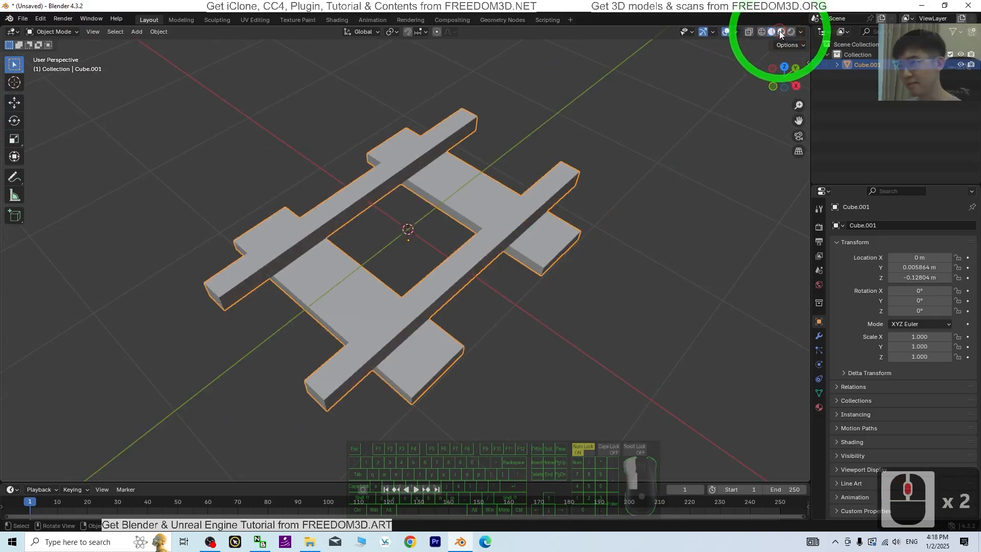
{"action": "middle_click_drag", "start_coordinate": [571, 263], "coordinate": [604, 229]}
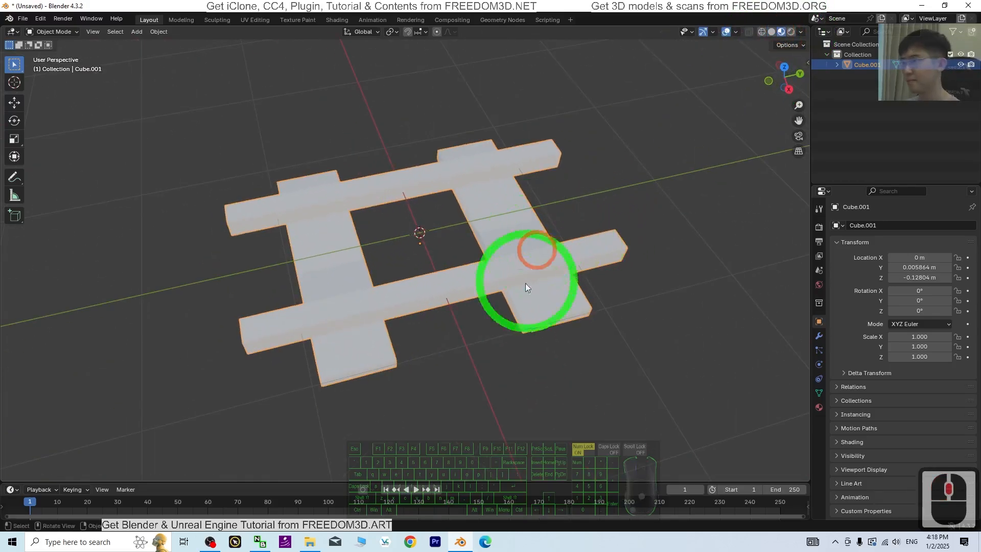
{"action": "middle_click_drag", "start_coordinate": [526, 284], "coordinate": [519, 302]}
{"action": "left_click", "coordinate": [501, 340]}
{"action": "left_click", "coordinate": [459, 340]}
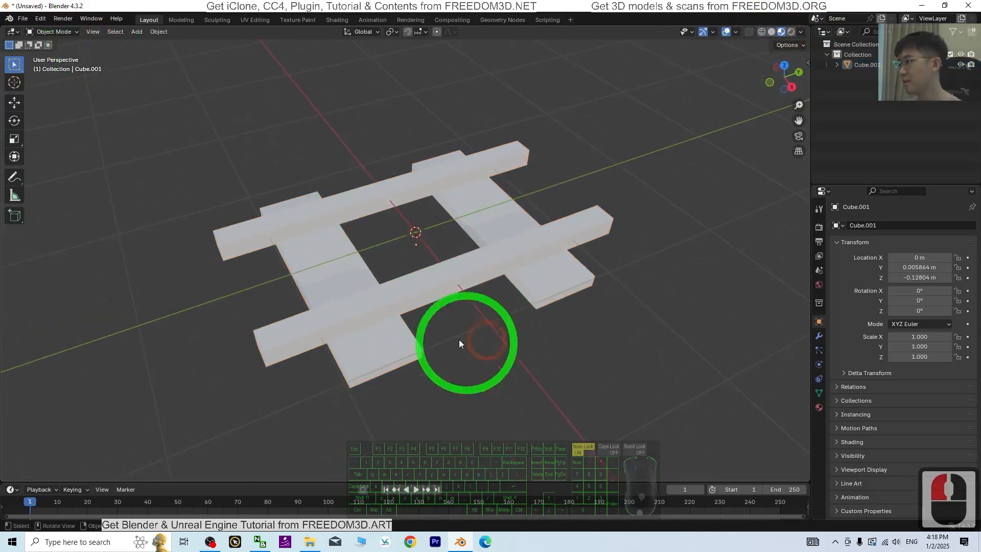
- Bring up the joined track's material settings and enter Edit Mode with no geometry selected
{"action": "left_click", "coordinate": [819, 408]}
{"action": "left_click", "coordinate": [739, 294]}
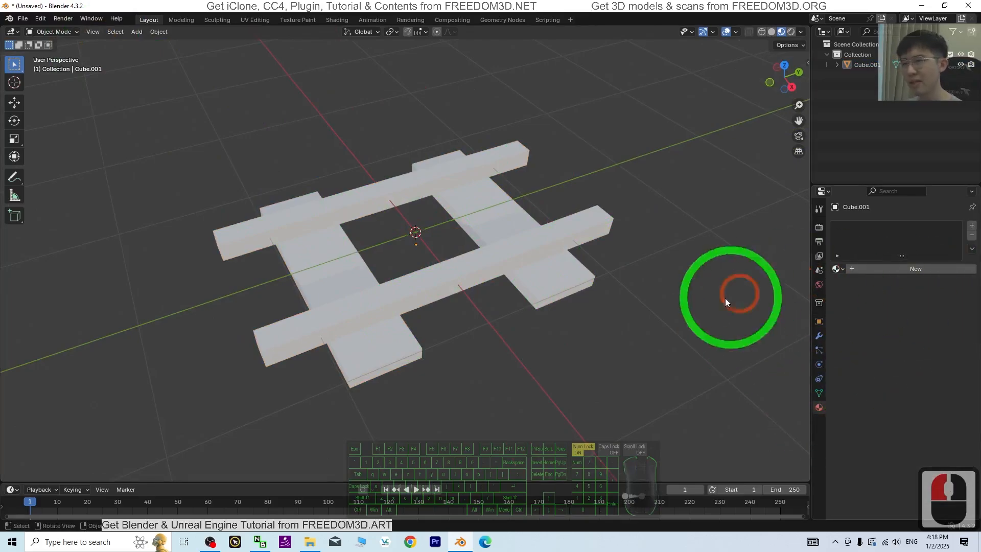
{"action": "left_click", "coordinate": [62, 32]}
{"action": "left_click", "coordinate": [52, 55]}
{"action": "left_click", "coordinate": [570, 292]}
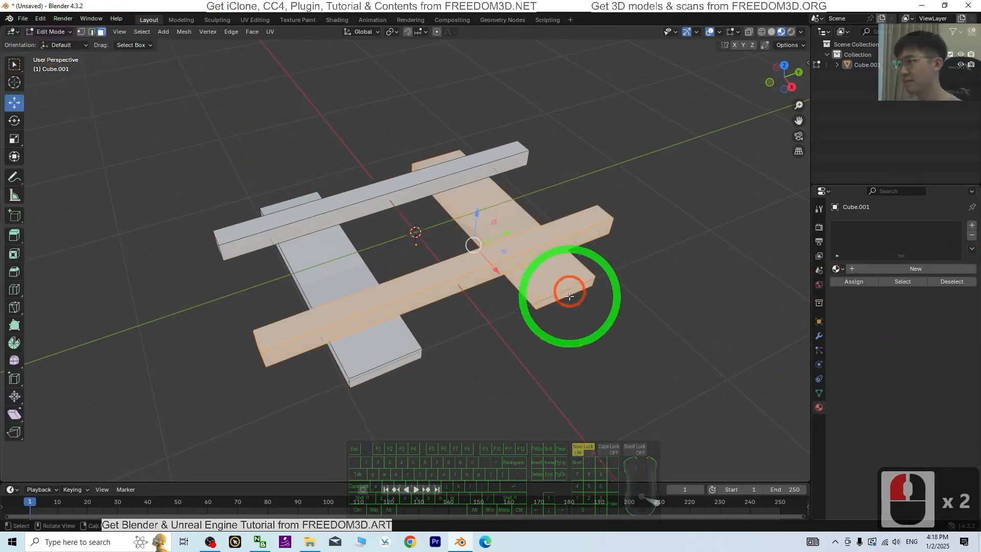
{"action": "left_click", "coordinate": [537, 350]}
{"action": "left_click", "coordinate": [506, 334]}
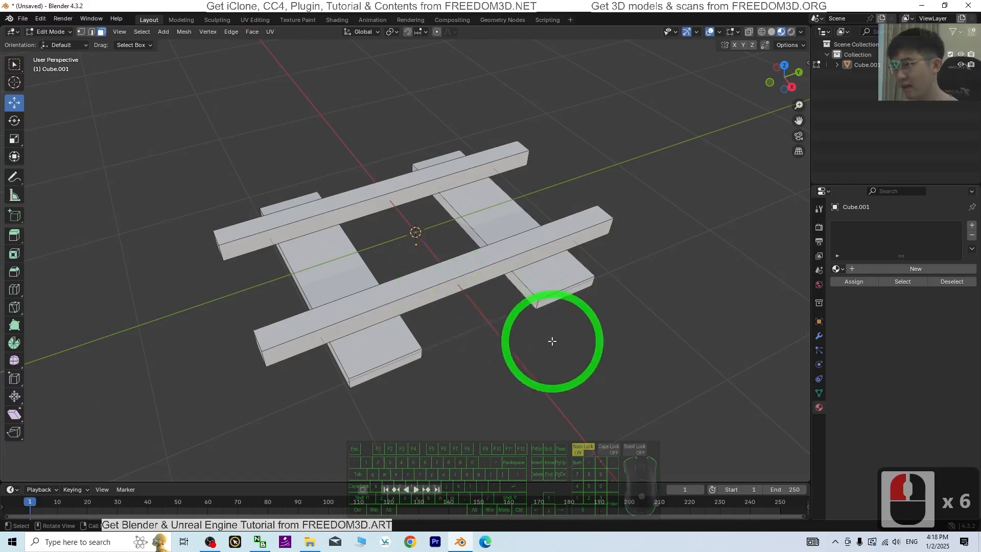
- Create a new material on the track and name it base
{"action": "left_click", "coordinate": [893, 269]}
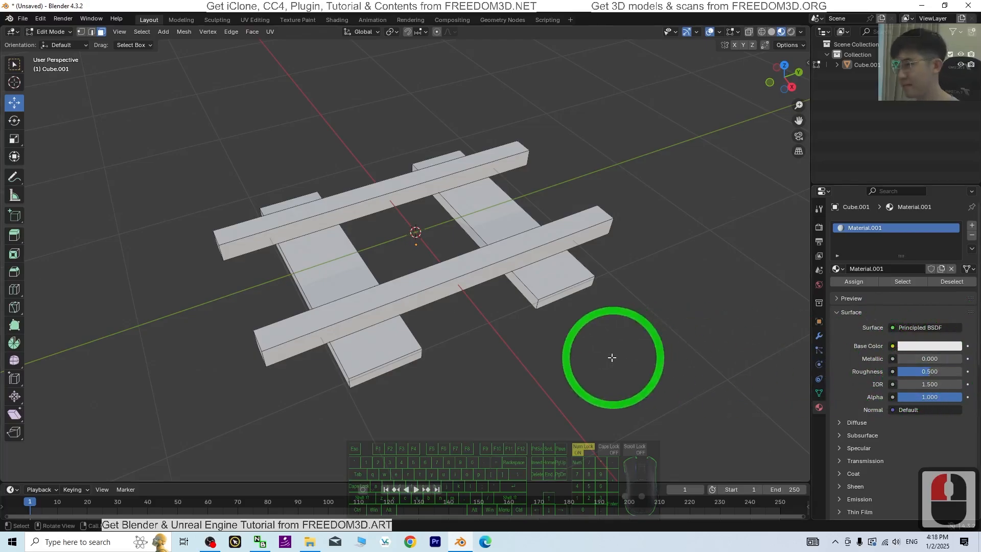
{"action": "left_click_drag", "start_coordinate": [577, 358], "coordinate": [672, 361]}
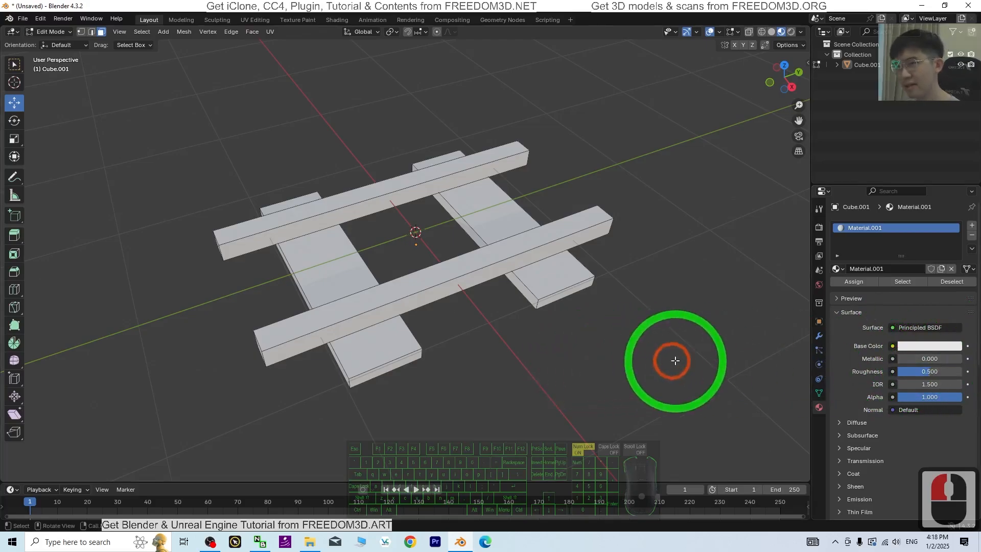
{"action": "double_click", "coordinate": [862, 229]}
{"action": "type", "text": "base"}
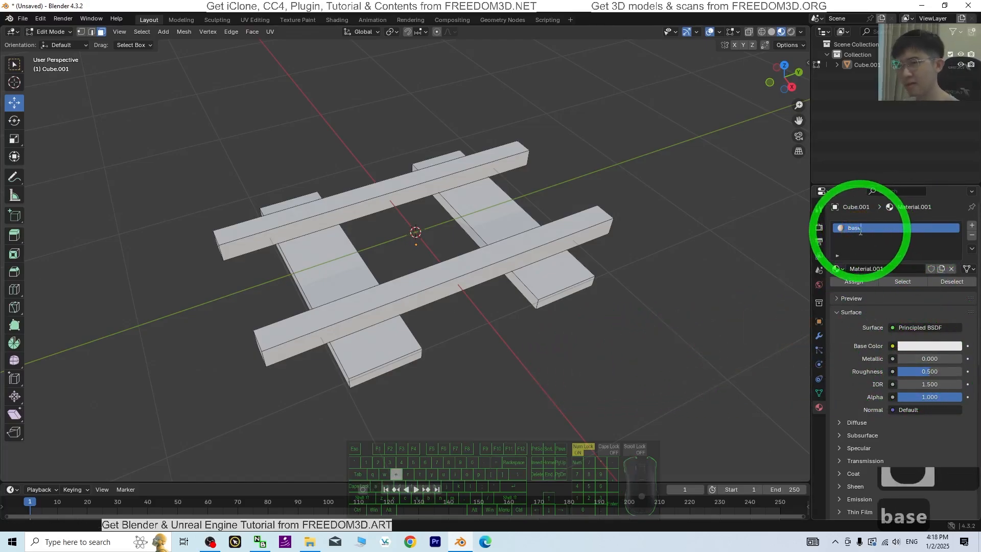
{"action": "key", "text": "Return"}
{"action": "left_click_drag", "start_coordinate": [665, 368], "coordinate": [576, 274]}
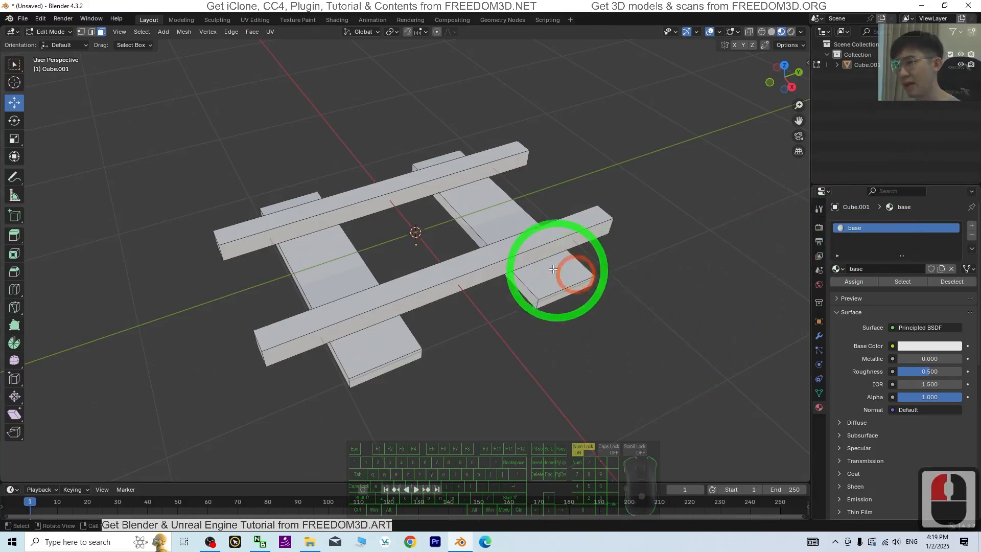
- Select both whole rails and set the base material's Metallic to 1.000 and Roughness to 0.000
{"action": "left_click", "coordinate": [482, 265]}
{"action": "key", "text": "ctrl+l"}
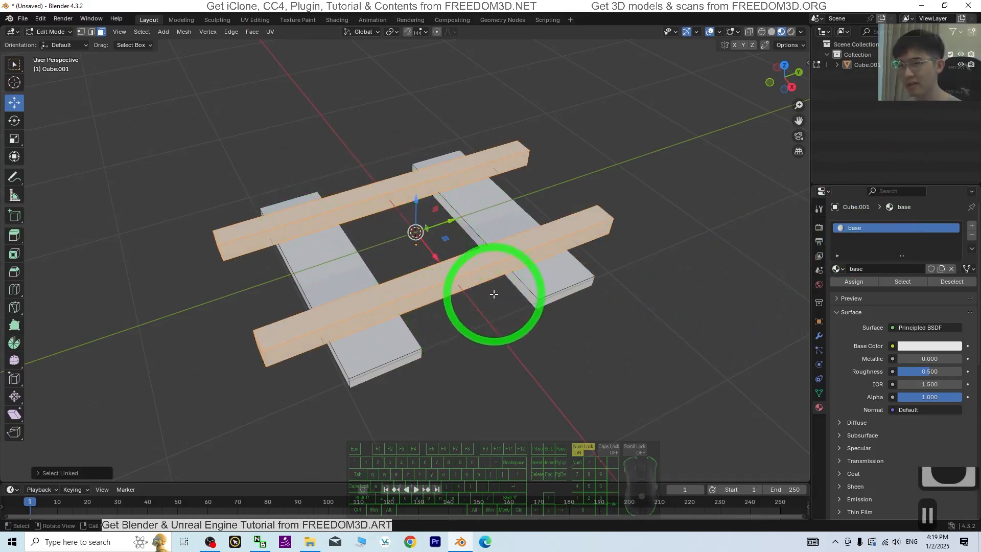
{"action": "scroll", "coordinate": [495, 288], "scroll_direction": "up", "scroll_amount": 2}
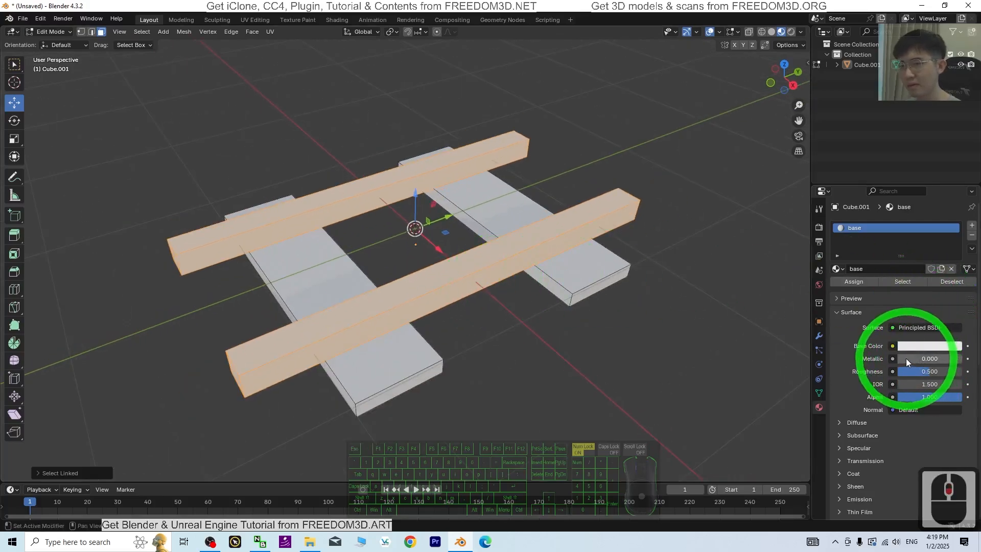
{"action": "mouse_move", "coordinate": [906, 357]}
{"action": "left_mouse_down"}
{"action": "mouse_move", "coordinate": [136, 357]}
{"action": "mouse_move", "coordinate": [252, 344]}
{"action": "mouse_move", "coordinate": [943, 373]}
{"action": "mouse_move", "coordinate": [116, 377]}
{"action": "left_mouse_up"}
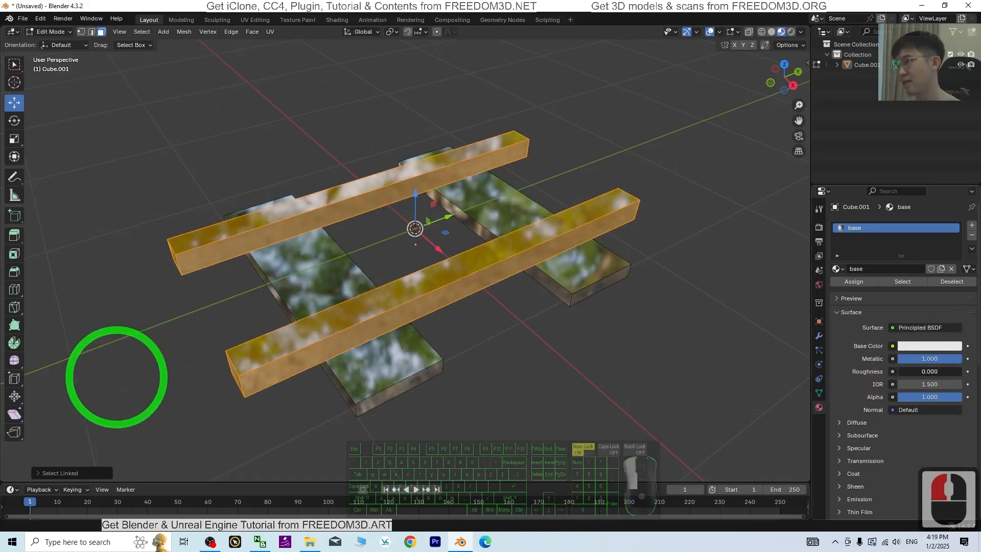
{"action": "middle_click_drag", "start_coordinate": [565, 350], "coordinate": [588, 240]}
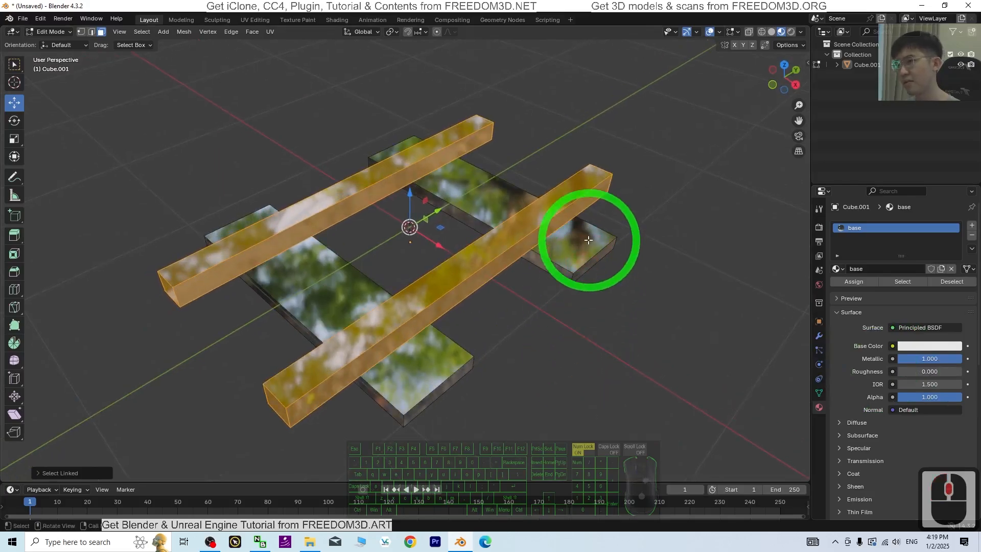
- Select both whole planks instead of the rails and add a second, empty material slot
{"action": "left_click", "coordinate": [562, 244]}
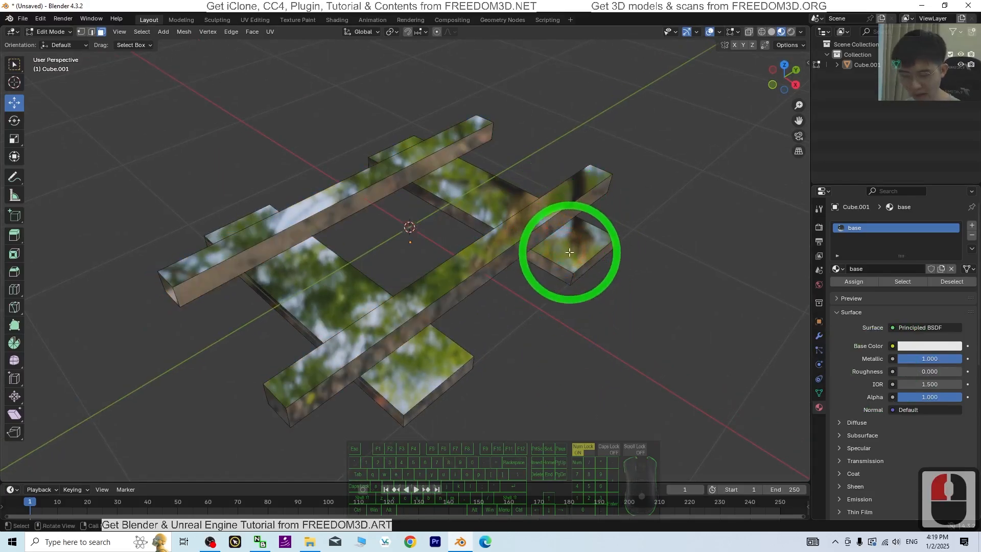
{"action": "key", "text": "ctrl+l"}
{"action": "middle_click_drag", "start_coordinate": [628, 332], "coordinate": [650, 363]}
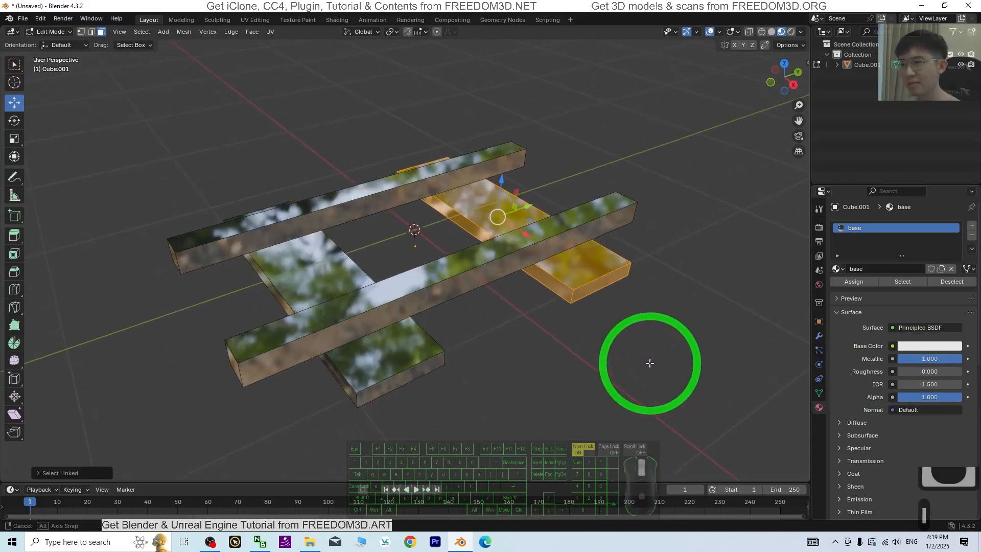
{"action": "key", "text": "l"}
{"action": "left_click", "coordinate": [890, 230]}
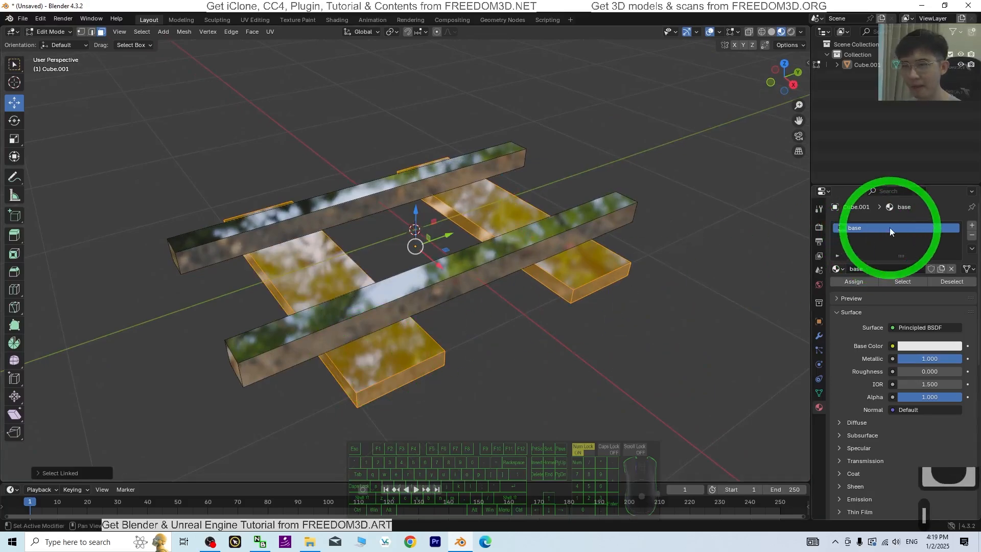
{"action": "left_click", "coordinate": [973, 225]}
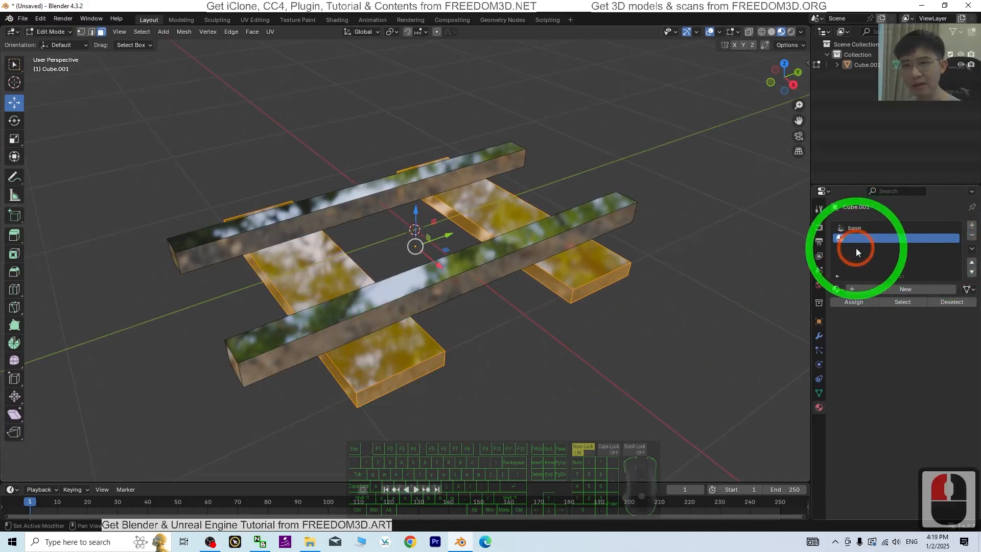
- Create a new material in the second slot, clear the geometry selection, and rename the base material as metal
{"action": "left_click", "coordinate": [888, 289]}
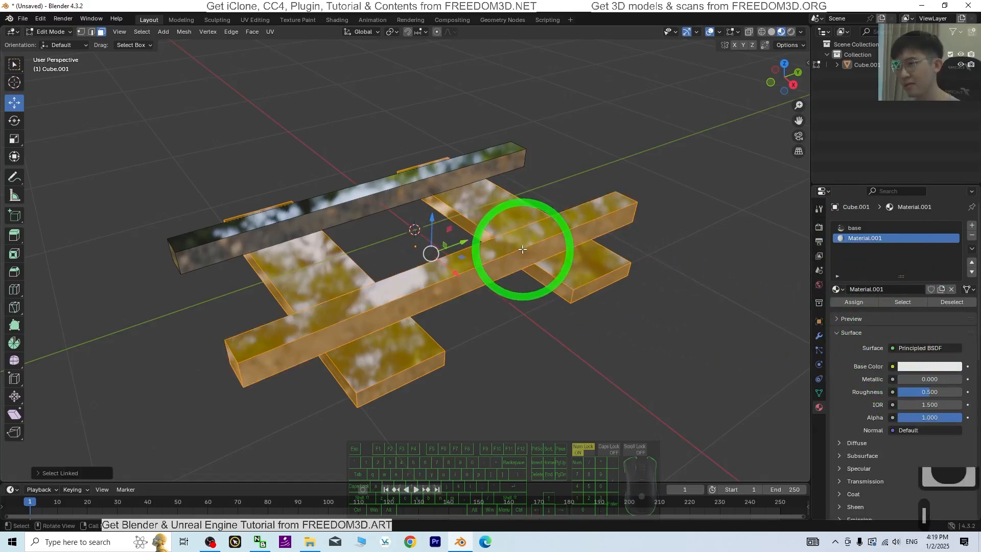
{"action": "left_click", "coordinate": [554, 318]}
{"action": "left_click", "coordinate": [857, 230]}
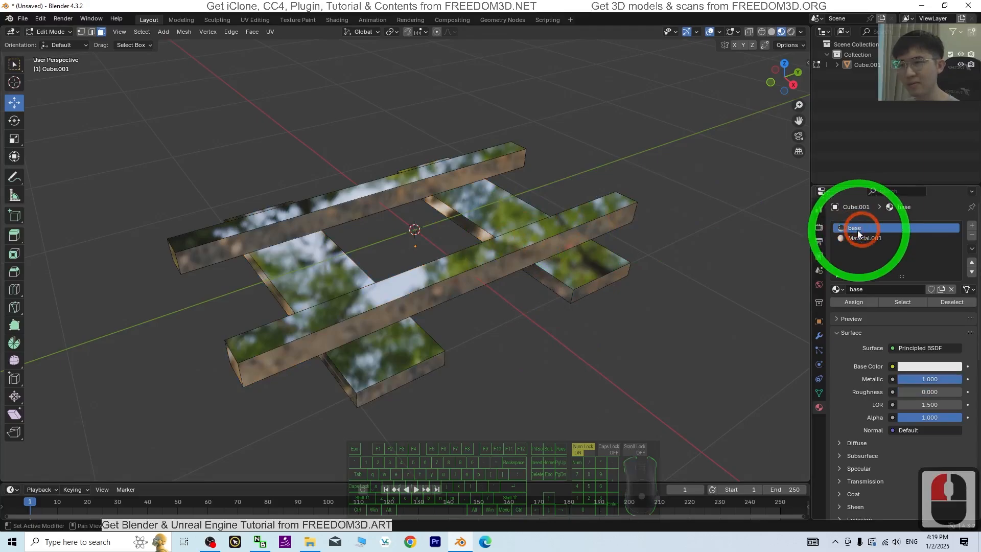
{"action": "double_click", "coordinate": [858, 227]}
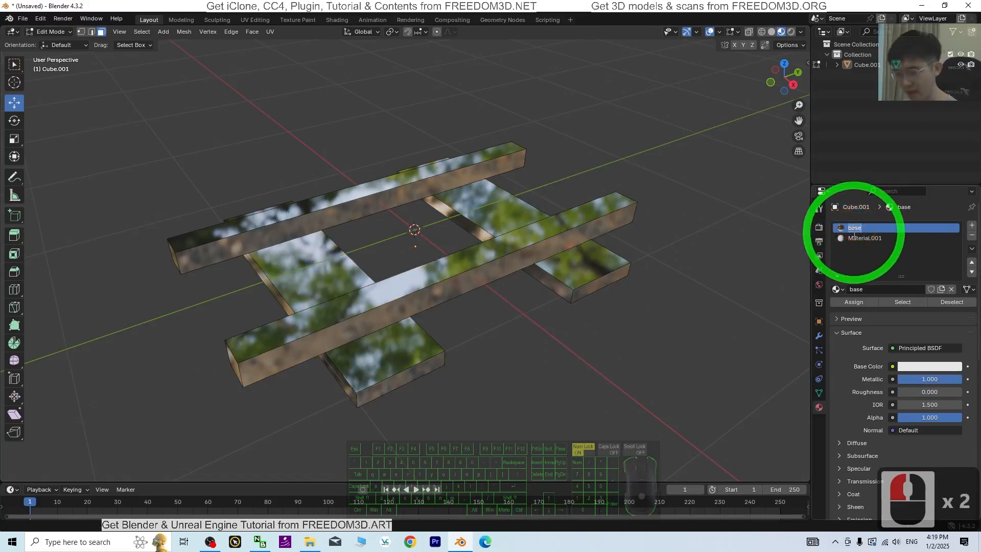
{"action": "type", "text": "metal"}
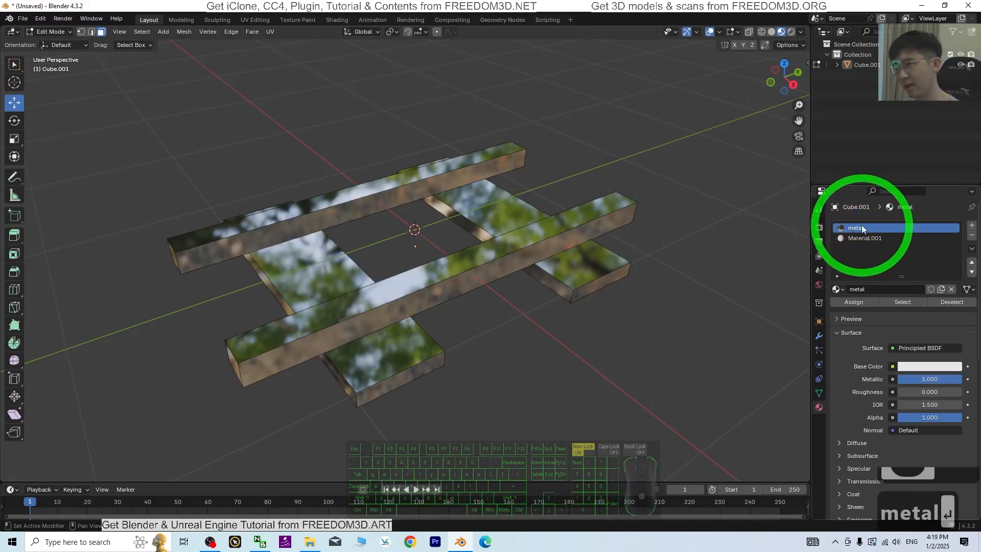
- Select both whole planks and assign the second material to them, with its Metallic set to 0
{"action": "left_click", "coordinate": [575, 271]}
{"action": "left_click", "coordinate": [625, 348]}
{"action": "key", "text": "l"}
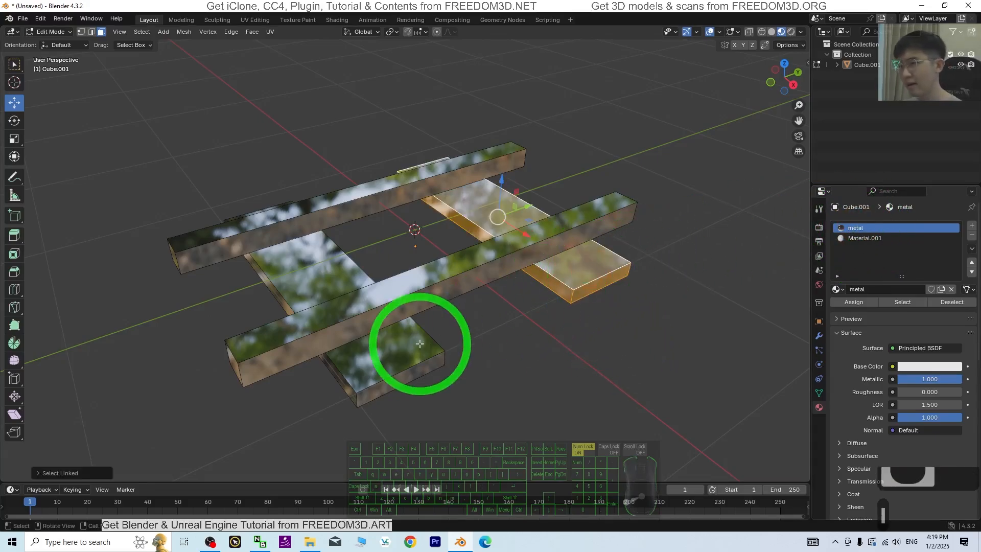
{"action": "key", "text": "l"}
{"action": "middle_click_drag", "start_coordinate": [679, 344], "coordinate": [879, 248]}
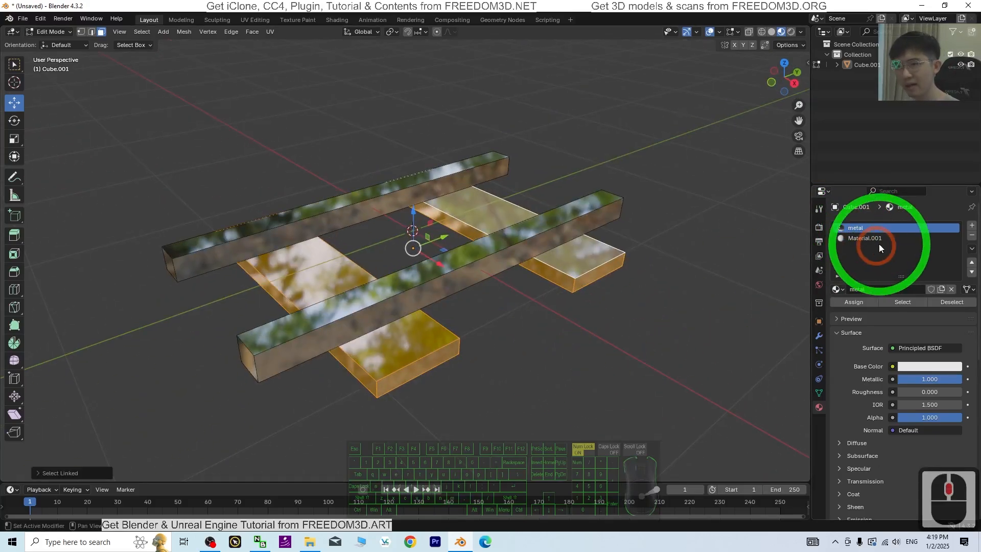
{"action": "left_click", "coordinate": [865, 240]}
{"action": "left_click", "coordinate": [910, 368]}
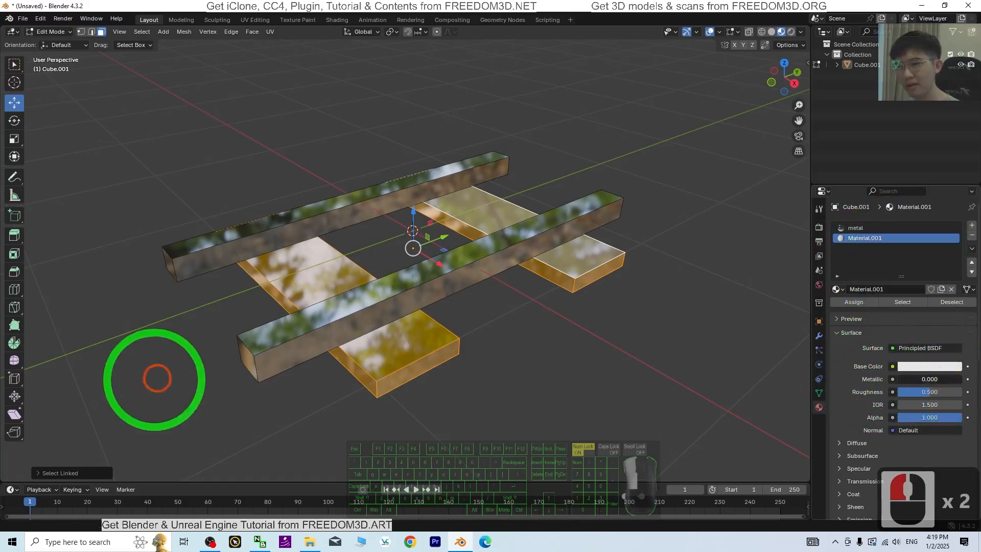
{"action": "double_click", "coordinate": [920, 379]}
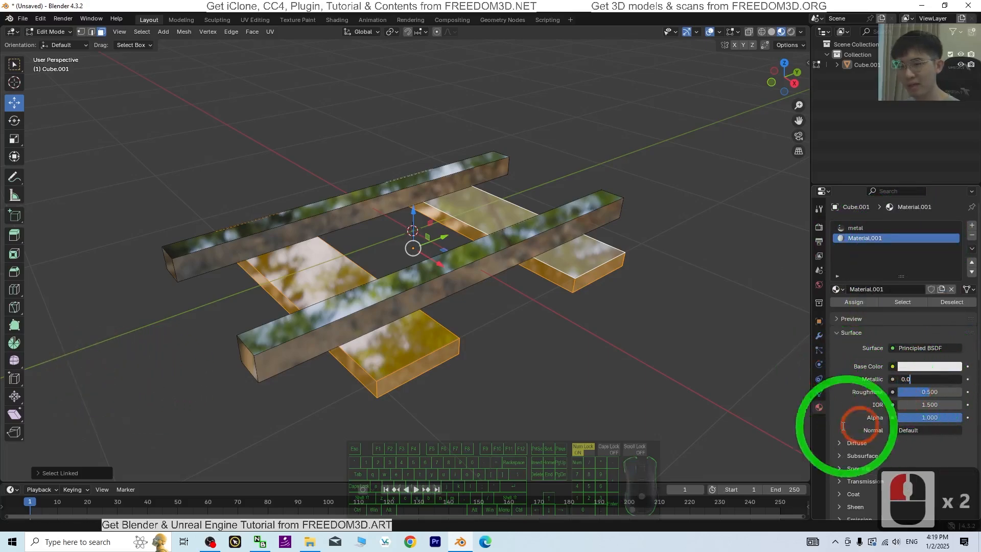
{"action": "type", "text": "0.0"}
{"action": "left_click", "coordinate": [836, 370]}
{"action": "left_click_drag", "start_coordinate": [944, 380], "coordinate": [876, 376]}
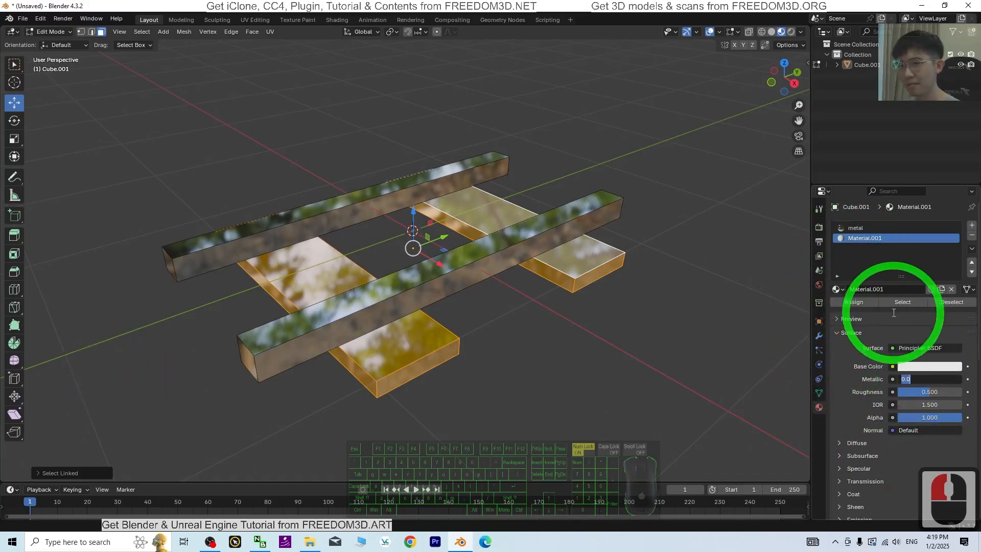
{"action": "double_click", "coordinate": [854, 303]}
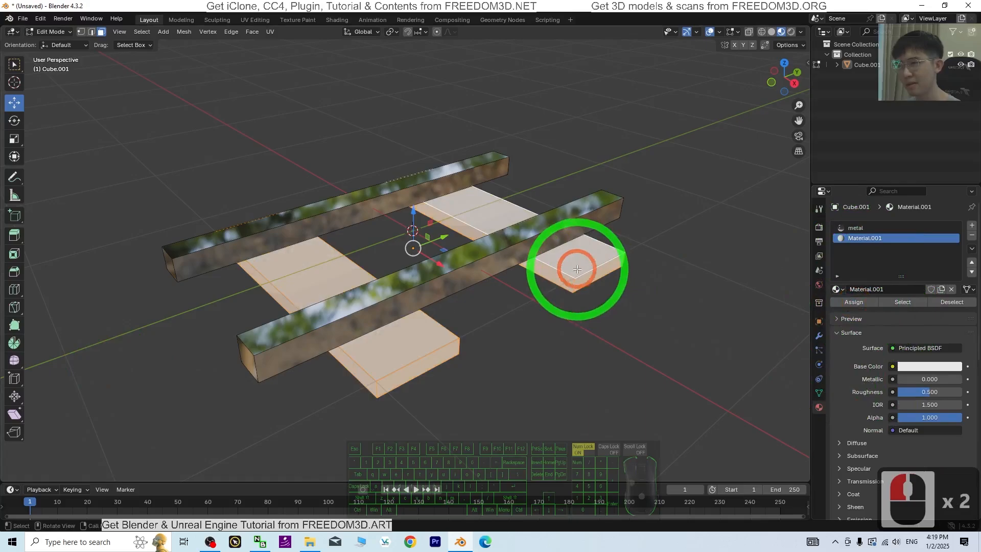
- Set the plank material's Roughness to 1.000 and its Base Color to a darkened amber with hue 0.090 and saturation 0.999
{"action": "left_click_drag", "start_coordinate": [915, 378], "coordinate": [876, 332]}
{"action": "left_click", "coordinate": [921, 366]}
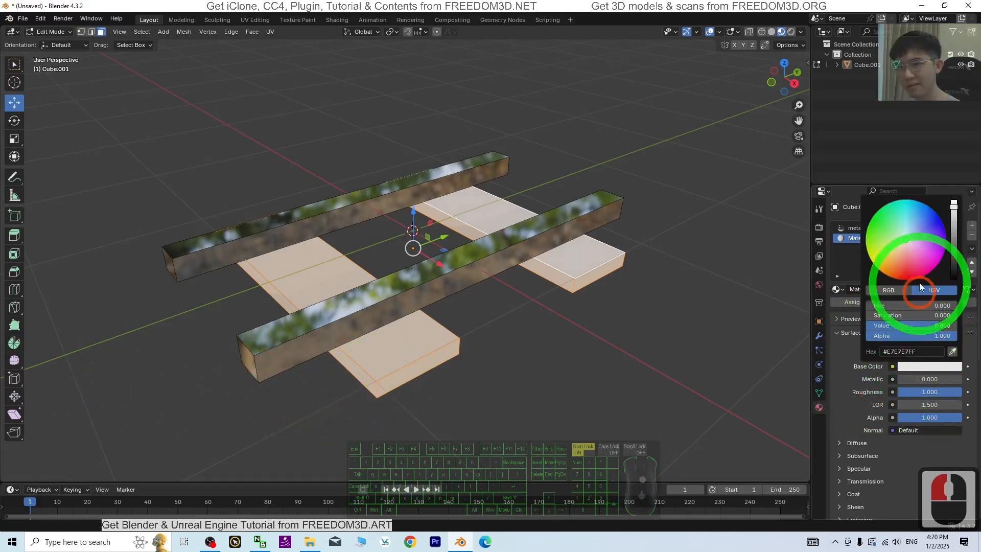
{"action": "left_click_drag", "start_coordinate": [903, 237], "coordinate": [878, 268]}
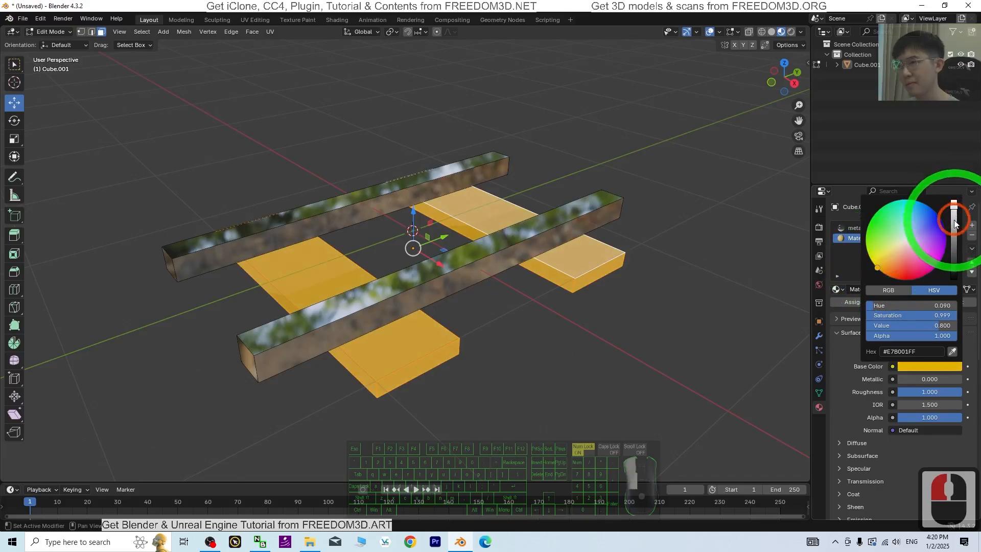
{"action": "left_click_drag", "start_coordinate": [955, 213], "coordinate": [954, 240]}
{"action": "middle_click_drag", "start_coordinate": [674, 337], "coordinate": [648, 353]}
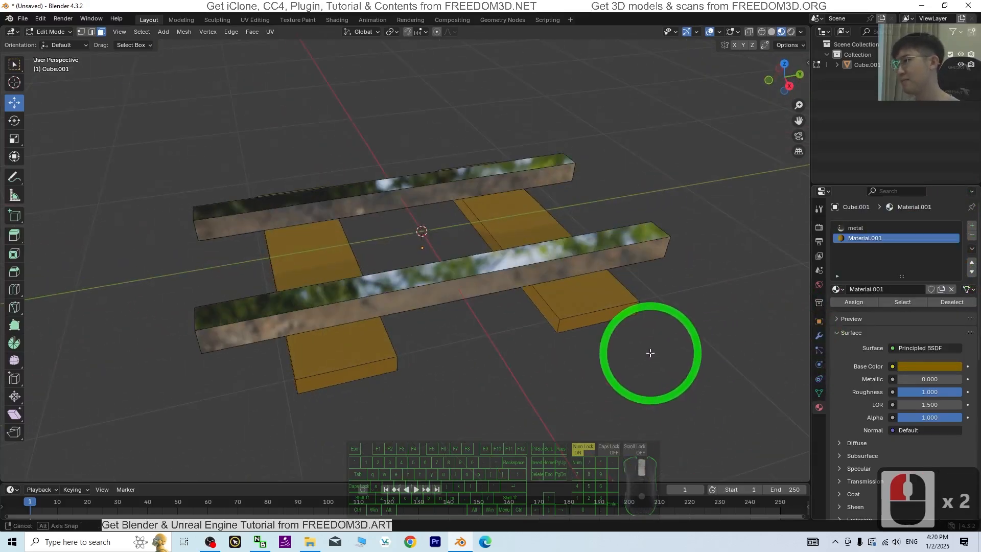
- Return to Object Mode, select the track segment and apply all of its transforms
{"action": "scroll", "coordinate": [649, 353], "scroll_direction": "down", "scroll_amount": 3}
{"action": "middle_click_drag", "start_coordinate": [526, 309], "coordinate": [520, 288]}
{"action": "middle_click_drag", "start_coordinate": [602, 333], "coordinate": [194, 67]}
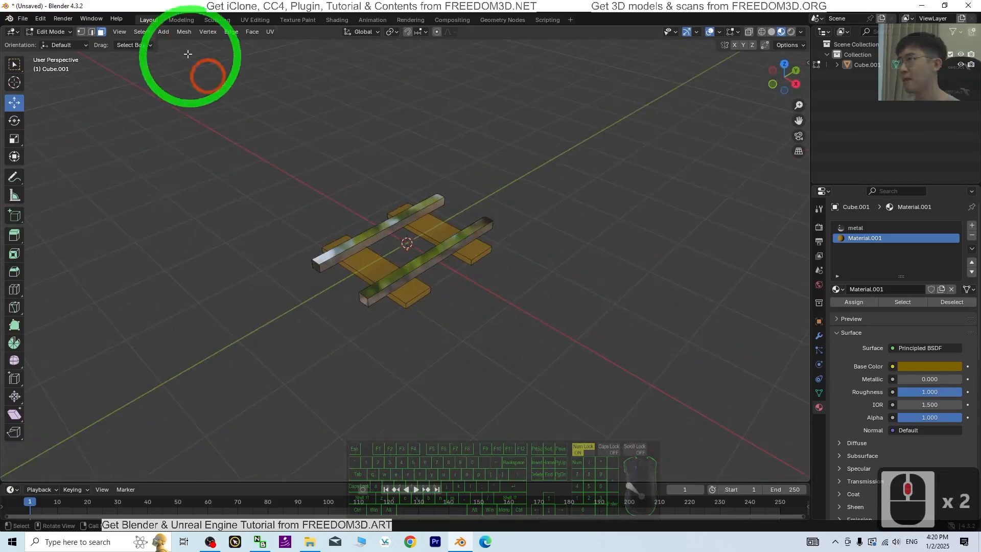
{"action": "left_click", "coordinate": [46, 32]}
{"action": "left_click", "coordinate": [51, 44]}
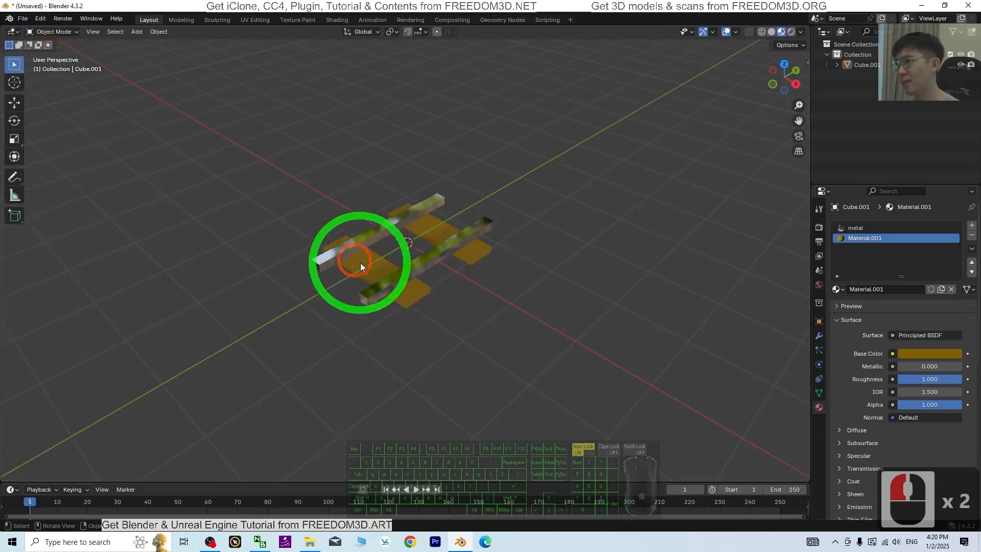
{"action": "scroll", "coordinate": [361, 262], "scroll_direction": "up", "scroll_amount": 6}
{"action": "scroll", "coordinate": [342, 302], "scroll_direction": "down", "scroll_amount": 2}
{"action": "middle_click_drag", "start_coordinate": [344, 292], "coordinate": [453, 290]}
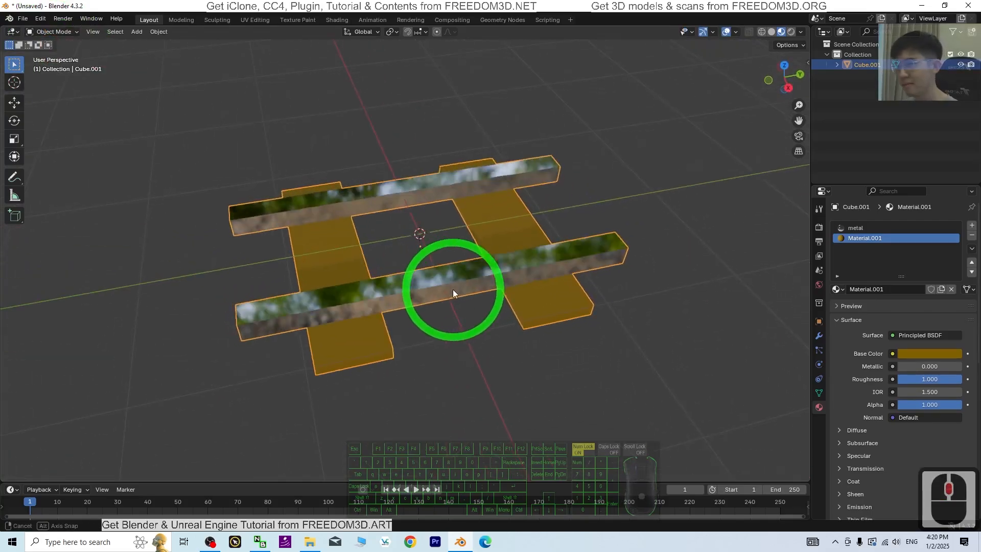
{"action": "middle_click_drag", "start_coordinate": [478, 305], "coordinate": [505, 246]}
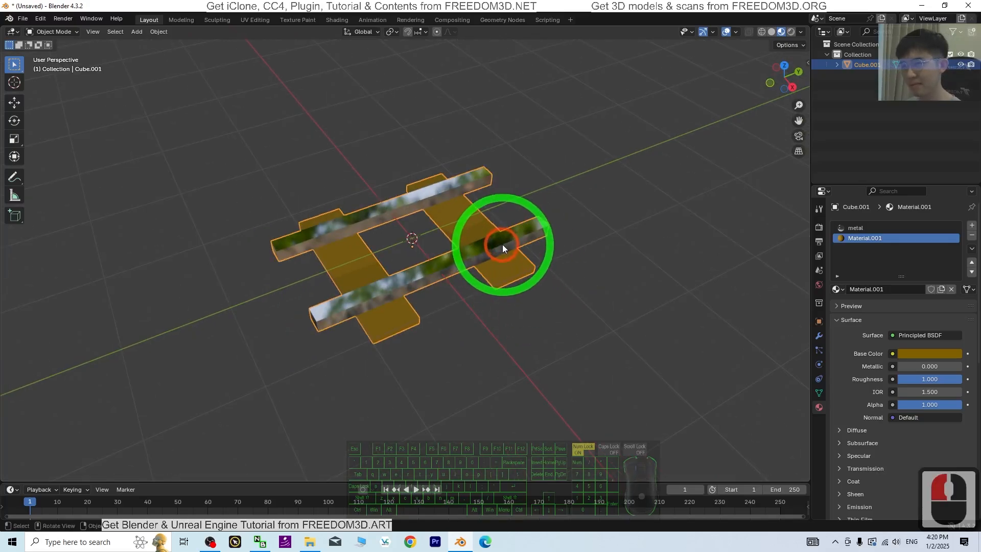
{"action": "key", "text": "ctrl+a"}
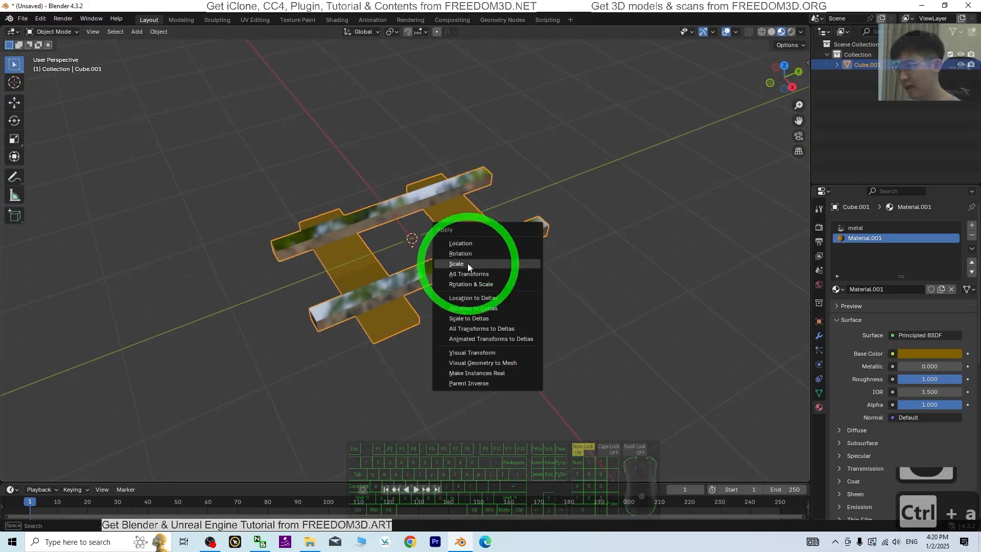
{"action": "left_click", "coordinate": [465, 276]}
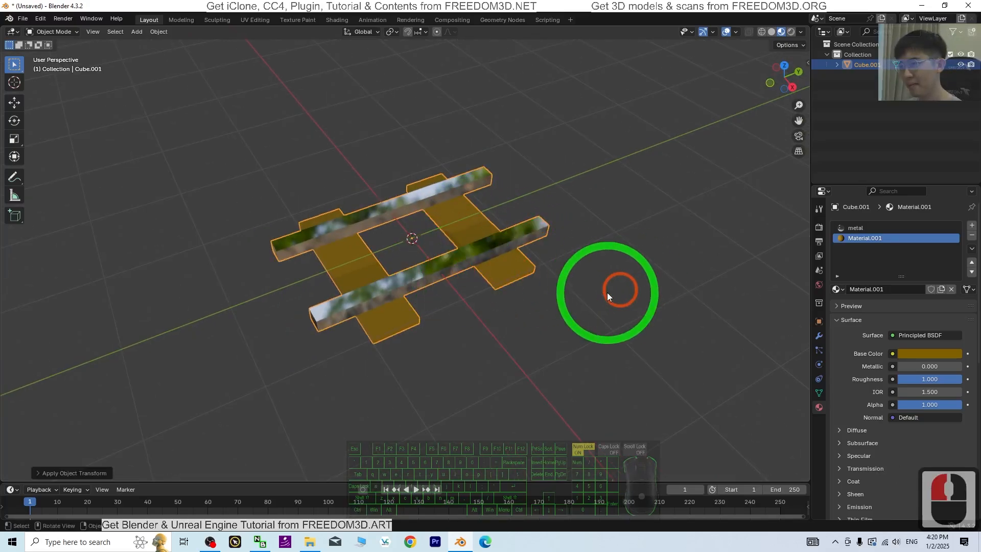
- Set the track segment's origin to its center of mass by volume
{"action": "middle_click_drag", "start_coordinate": [462, 328], "coordinate": [494, 286]}
{"action": "right_click", "coordinate": [440, 244]}
{"action": "mouse_move", "coordinate": [384, 290]}
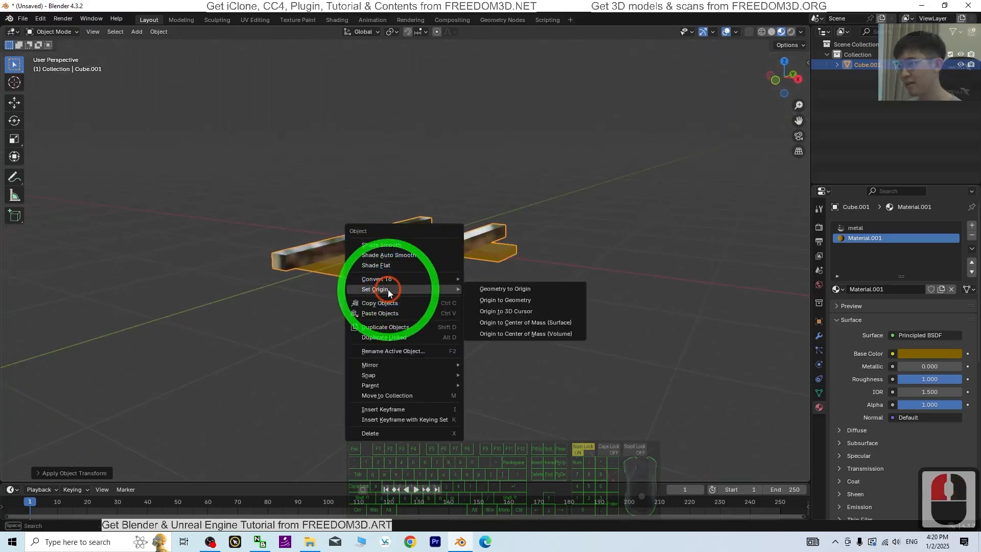
{"action": "left_click", "coordinate": [540, 332]}
{"action": "middle_click_drag", "start_coordinate": [565, 288], "coordinate": [508, 299]}
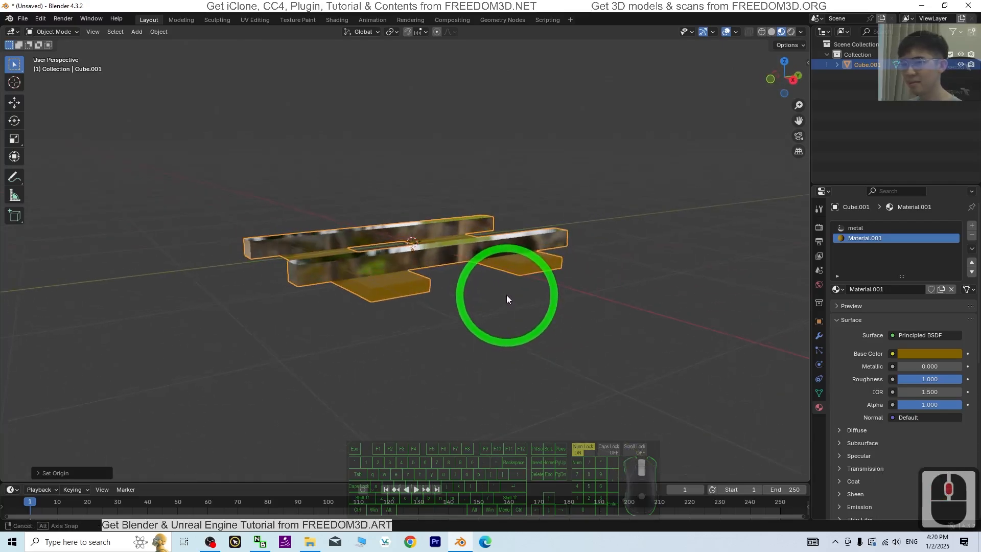
{"action": "middle_click_drag", "start_coordinate": [522, 236], "coordinate": [493, 263]}
- Scale the whole track segment down uniformly about its origin
{"action": "scroll", "coordinate": [499, 240], "scroll_direction": "down", "scroll_amount": 5}
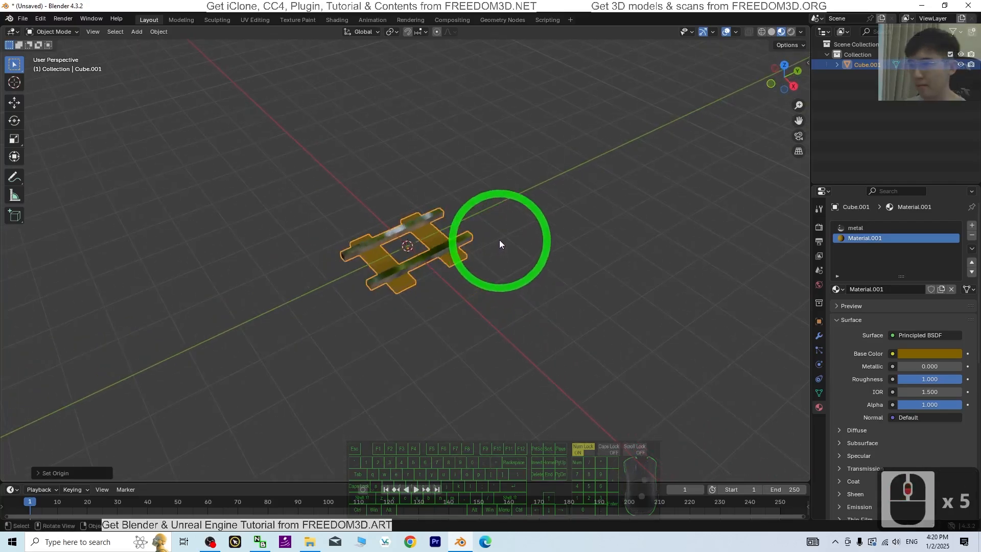
{"action": "scroll", "coordinate": [528, 260], "scroll_direction": "up", "scroll_amount": 4}
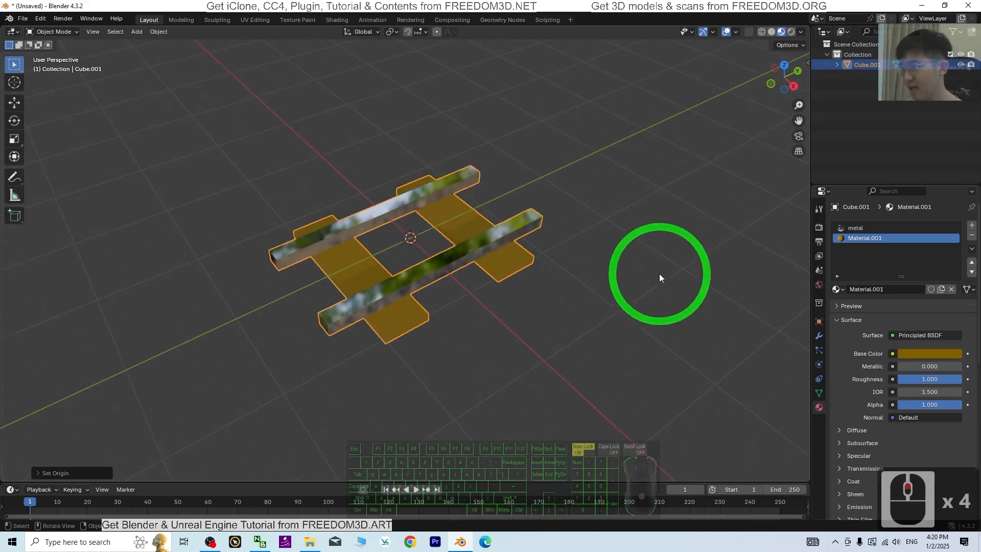
{"action": "key", "text": "s"}
{"action": "left_click", "coordinate": [498, 306]}
{"action": "middle_click_drag", "start_coordinate": [498, 303], "coordinate": [538, 284]}
{"action": "scroll", "coordinate": [496, 283], "scroll_direction": "up", "scroll_amount": 5}
{"action": "scroll", "coordinate": [450, 255], "scroll_direction": "down", "scroll_amount": 4}
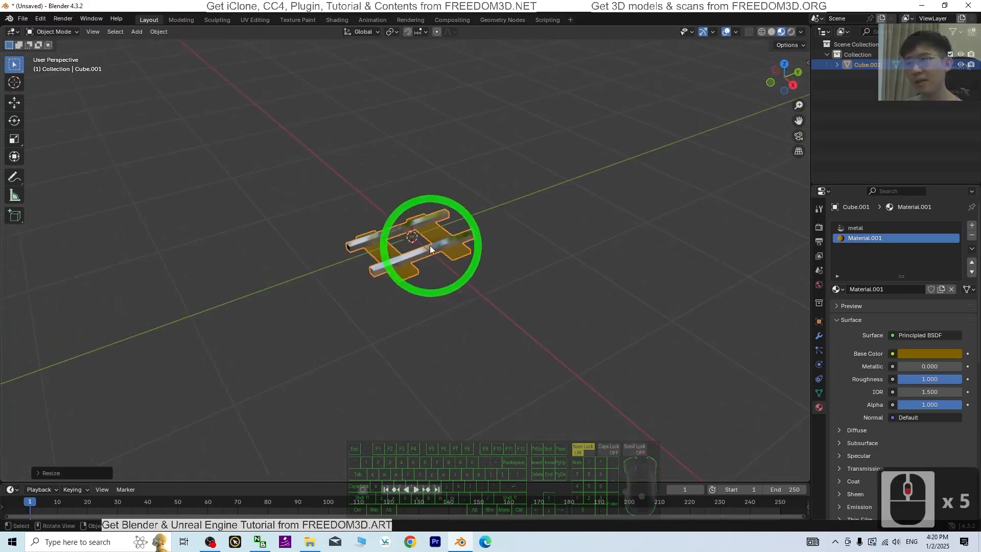
{"action": "scroll", "coordinate": [501, 269], "scroll_direction": "down", "scroll_amount": 3}
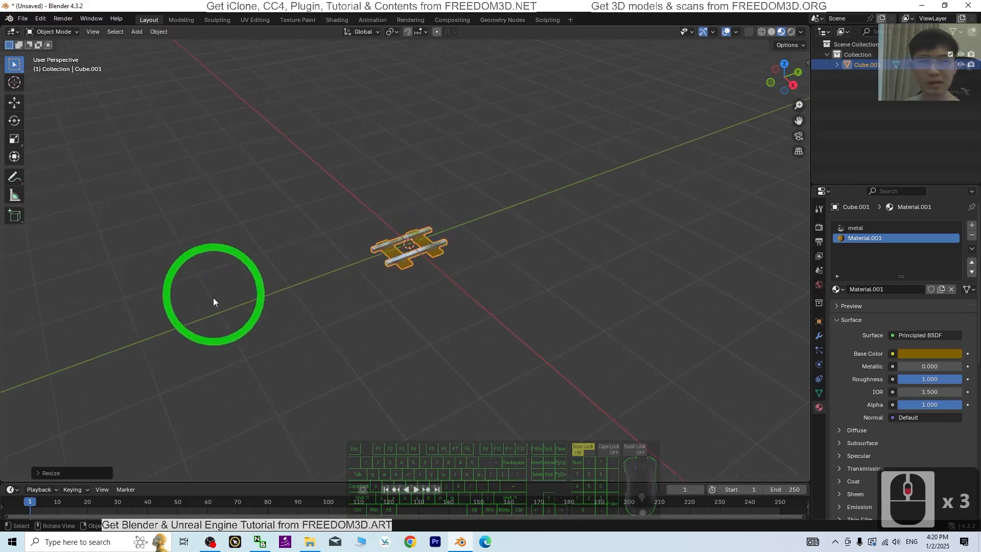
{"action": "scroll", "coordinate": [409, 312], "scroll_direction": "up", "scroll_amount": 5}
{"action": "scroll", "coordinate": [485, 338], "scroll_direction": "down", "scroll_amount": 3}
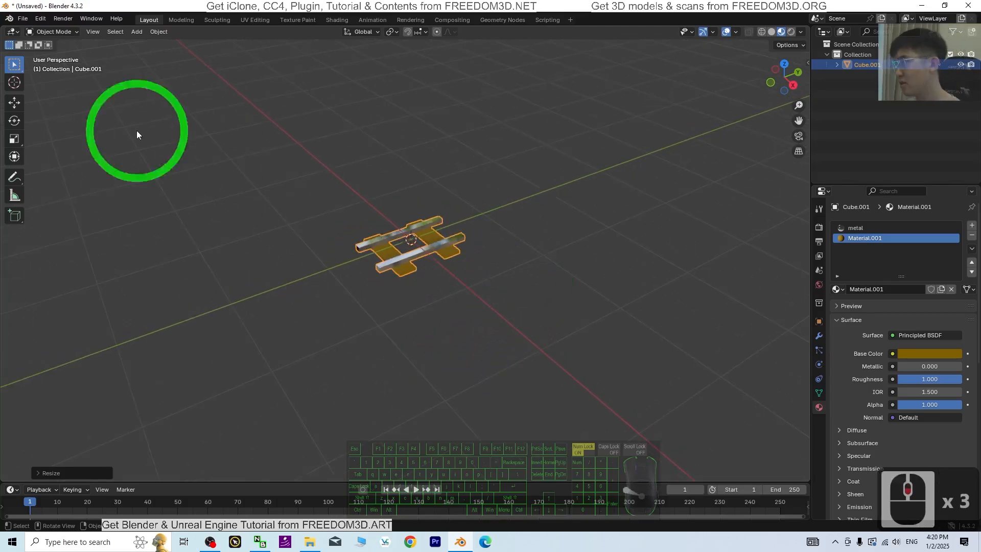
- Add a mesh cube at the 3D cursor, over the track segment
{"action": "left_click", "coordinate": [137, 31]}
{"action": "mouse_move", "coordinate": [150, 44]}
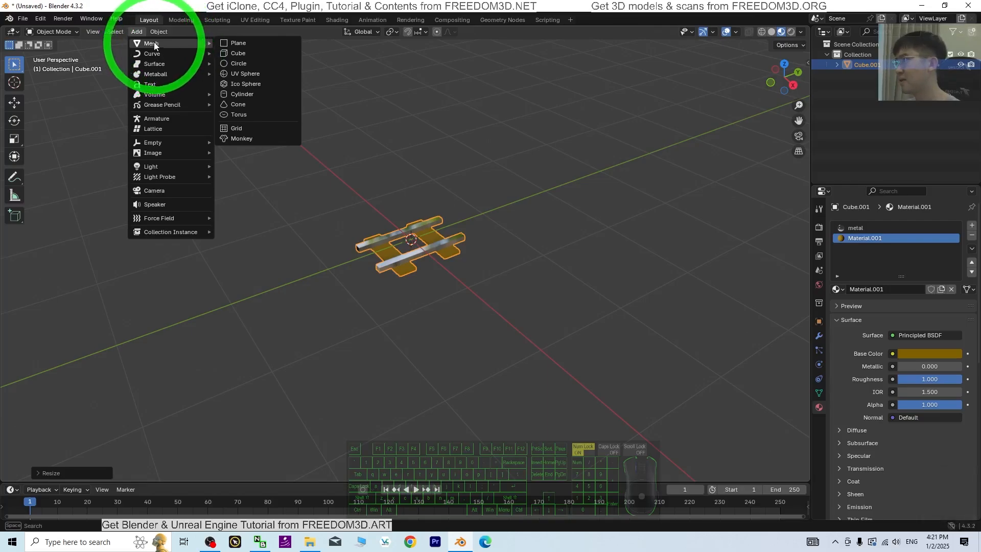
{"action": "left_click", "coordinate": [152, 43]}
{"action": "left_click", "coordinate": [266, 65]}
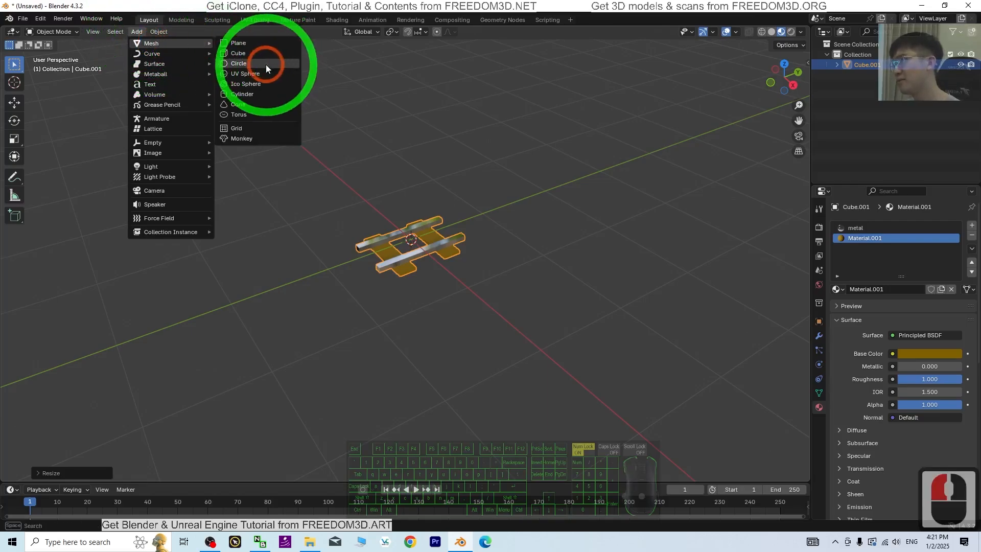
{"action": "left_click", "coordinate": [240, 53]}
{"action": "left_click", "coordinate": [486, 213]}
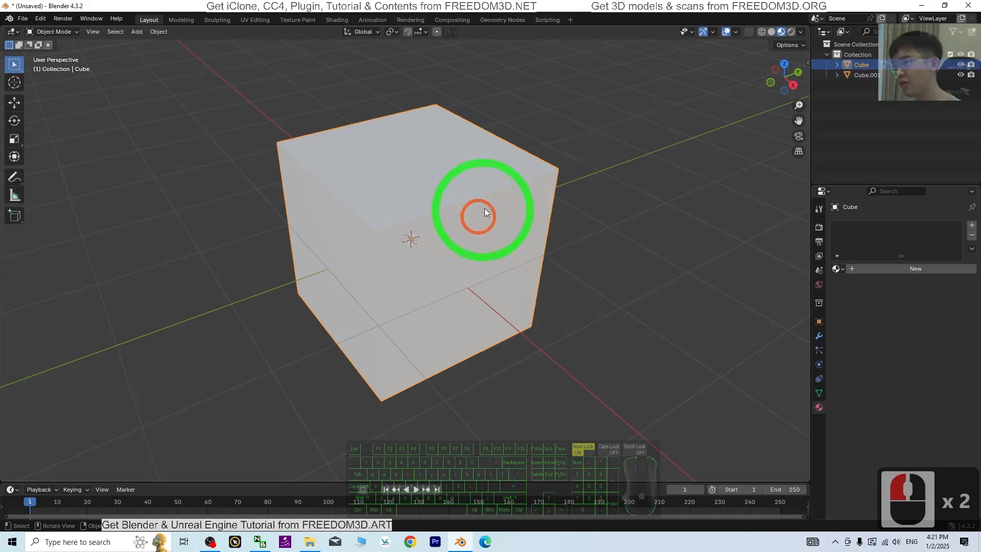
- Enter Edit Mode on the new cube and merge all its vertices into a single vertex at the center
{"action": "left_click", "coordinate": [70, 31]}
{"action": "left_click", "coordinate": [54, 54]}
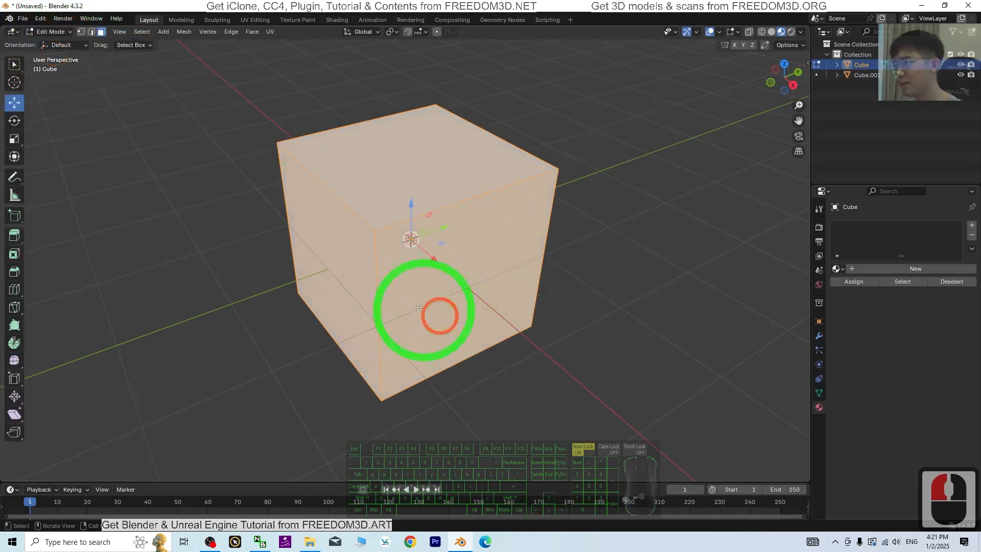
{"action": "left_click", "coordinate": [80, 32]}
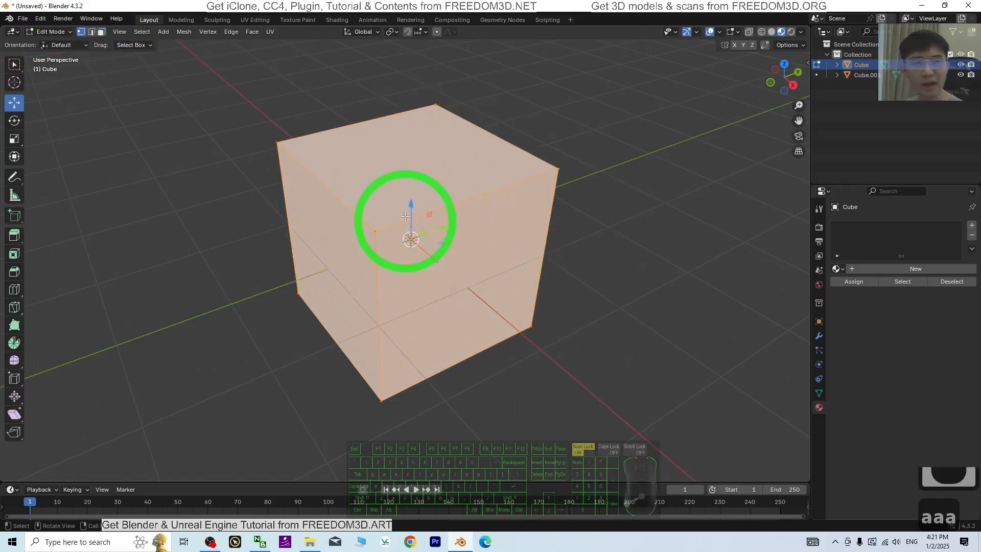
{"action": "right_click", "coordinate": [492, 176]}
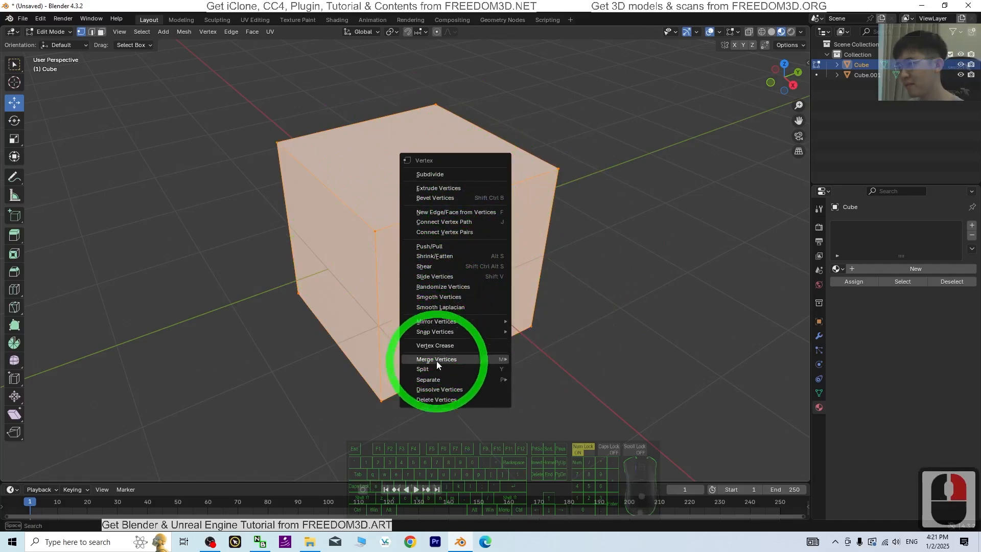
{"action": "mouse_move", "coordinate": [453, 363]}
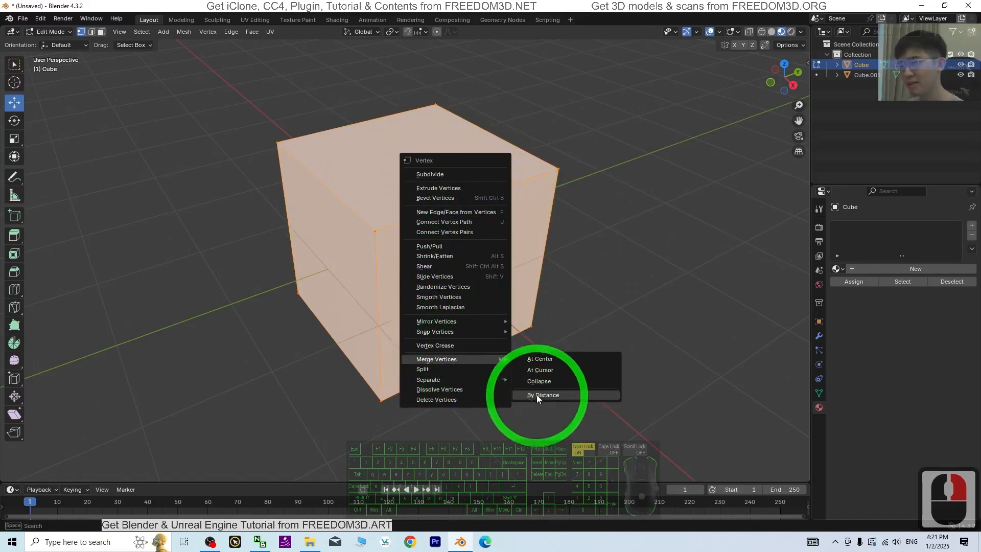
{"action": "left_click", "coordinate": [552, 361]}
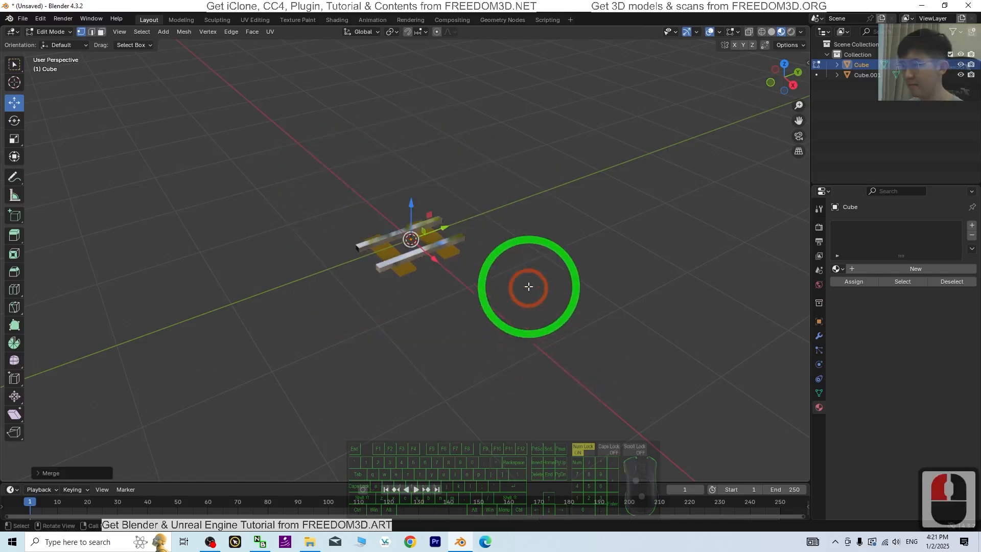
{"action": "middle_click_drag", "start_coordinate": [525, 287], "coordinate": [480, 302]}
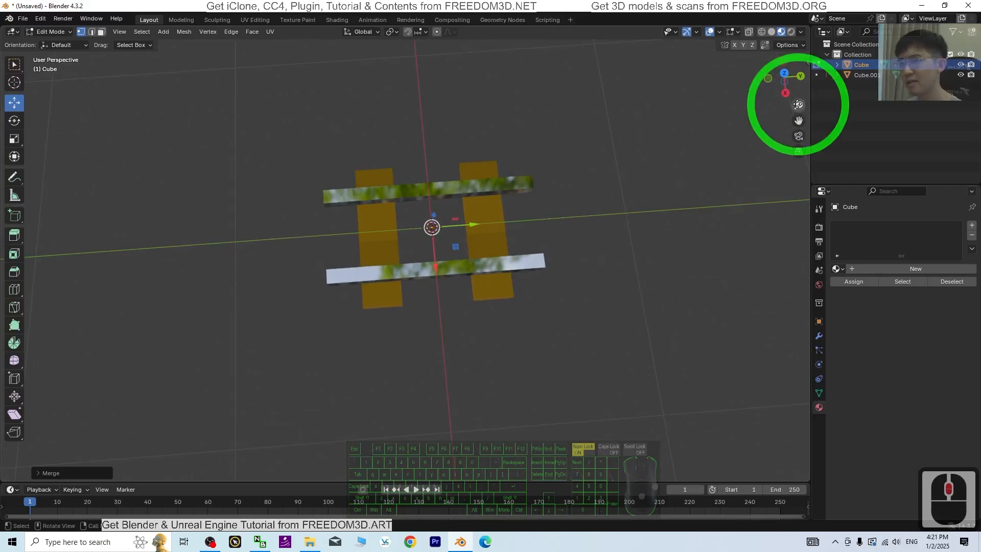
- From the top view, extrude the single vertex repeatedly into a zigzag path of five connected edges heading toward negative X
{"action": "left_click", "coordinate": [785, 75]}
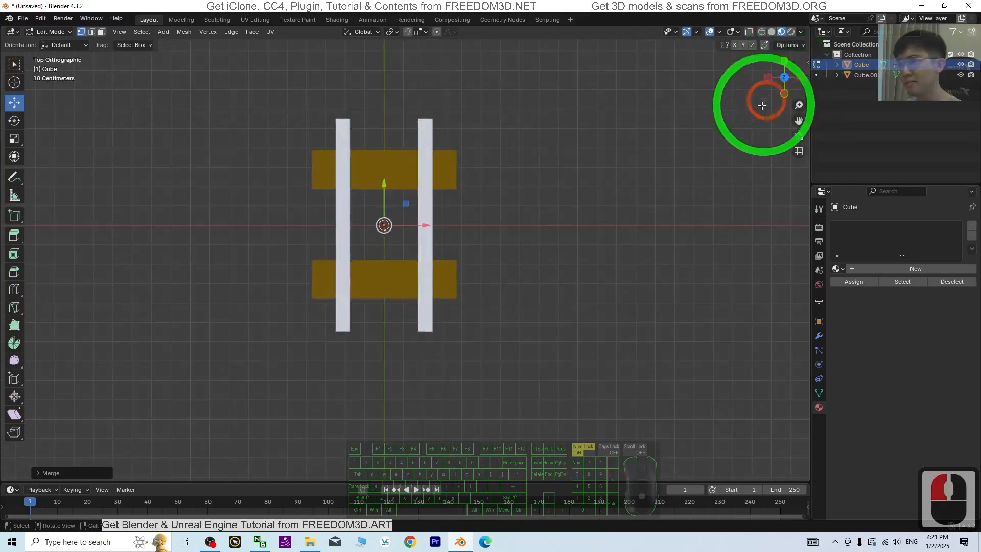
{"action": "scroll", "coordinate": [488, 263], "scroll_direction": "down", "scroll_amount": 8}
{"action": "middle_click_drag", "start_coordinate": [489, 266], "coordinate": [484, 323], "text": "shift"}
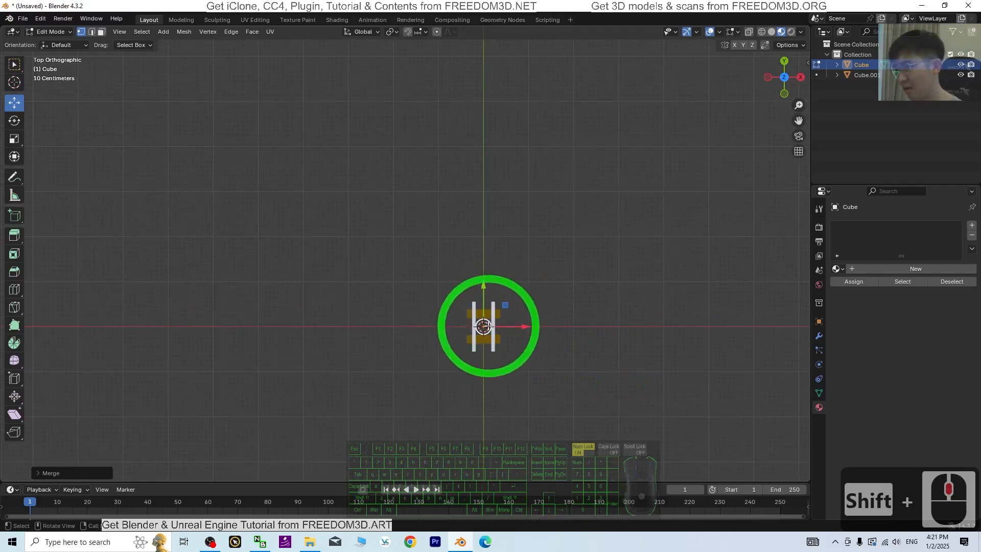
{"action": "key", "text": "e"}
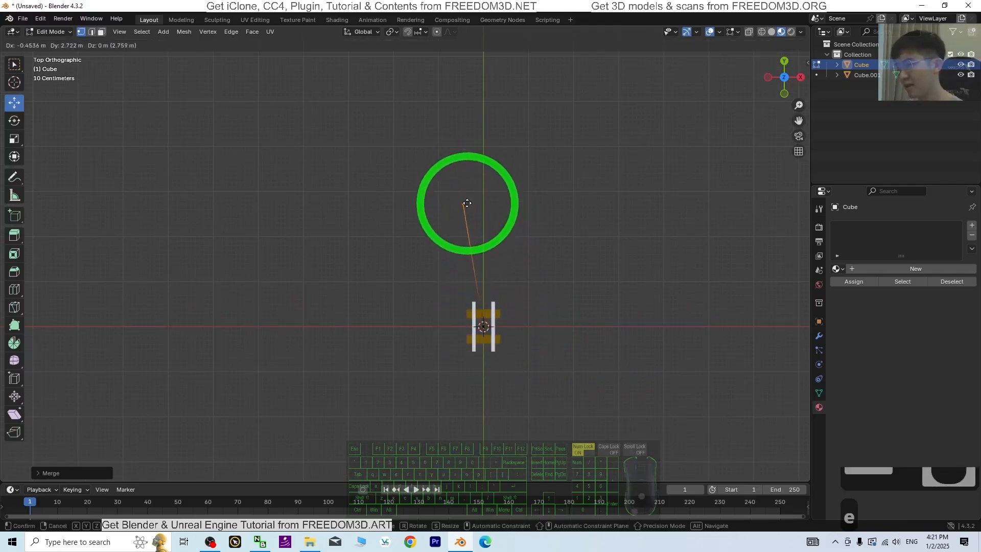
{"action": "key", "text": "e"}
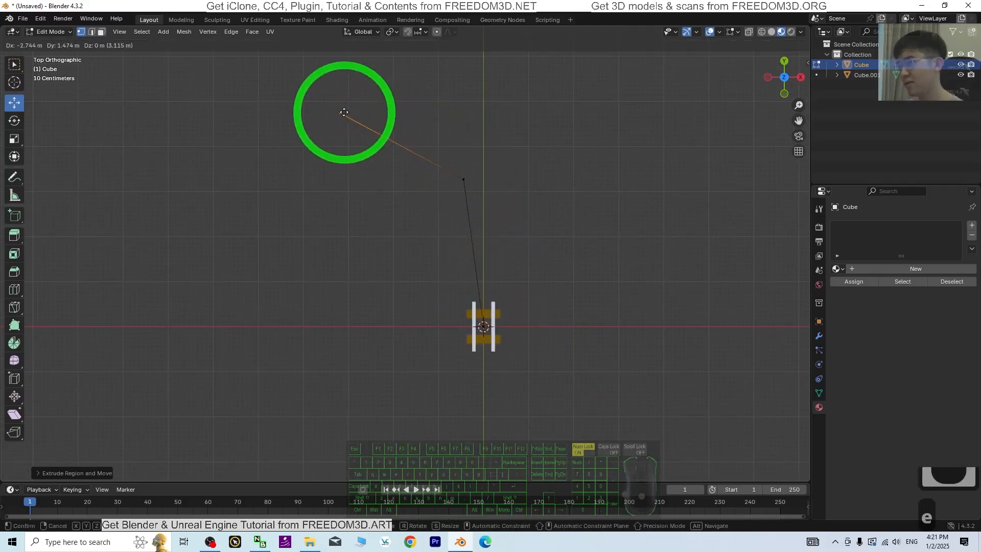
{"action": "scroll", "coordinate": [337, 110], "scroll_direction": "down", "scroll_amount": 9}
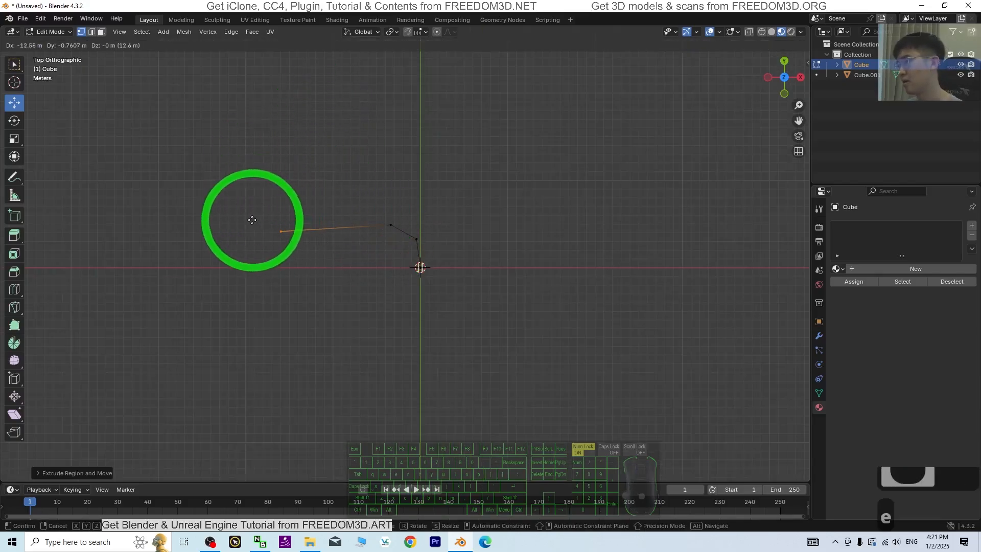
{"action": "left_click", "coordinate": [234, 224]}
{"action": "key", "text": "e"}
{"action": "left_click", "coordinate": [167, 109]}
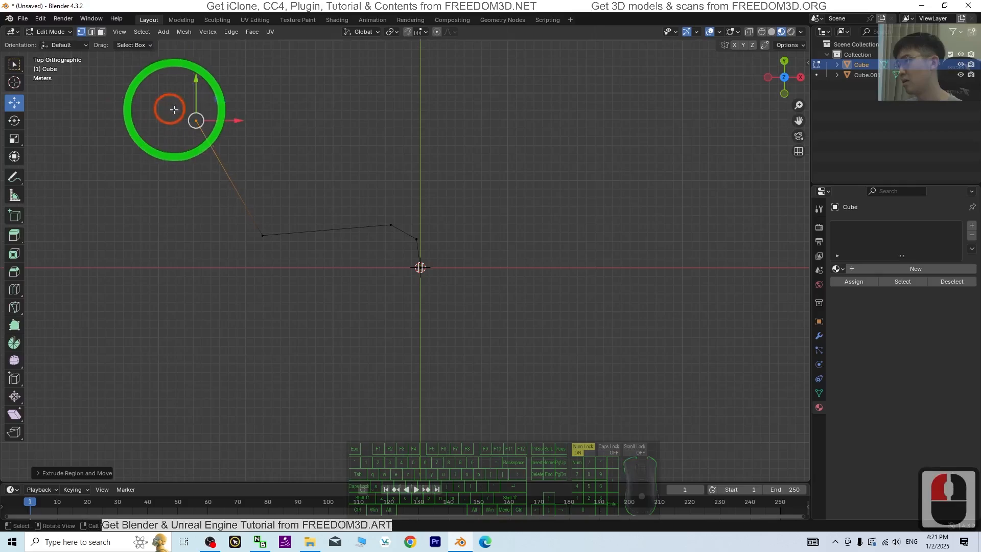
{"action": "key", "text": "e"}
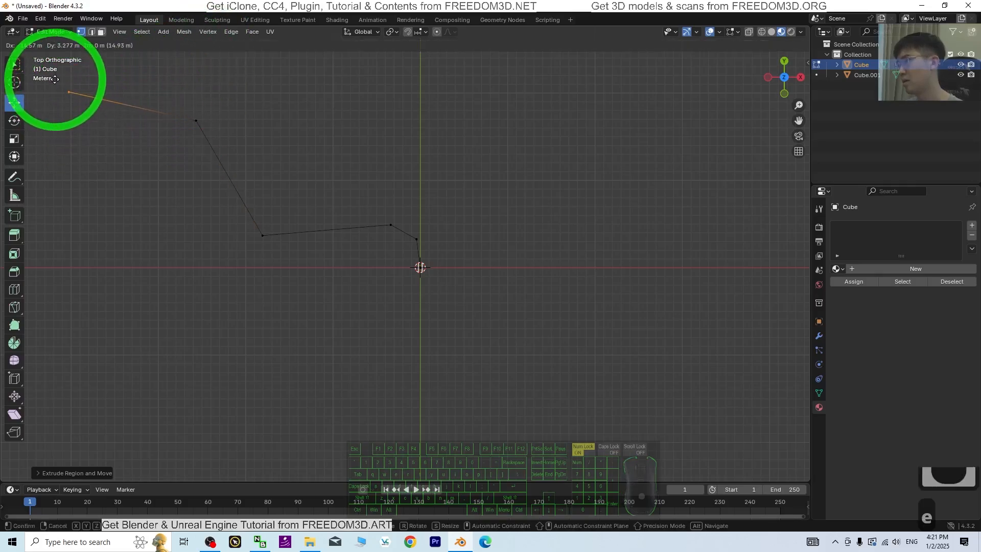
{"action": "left_click", "coordinate": [55, 79]}
{"action": "scroll", "coordinate": [328, 296], "scroll_direction": "down", "scroll_amount": 2}
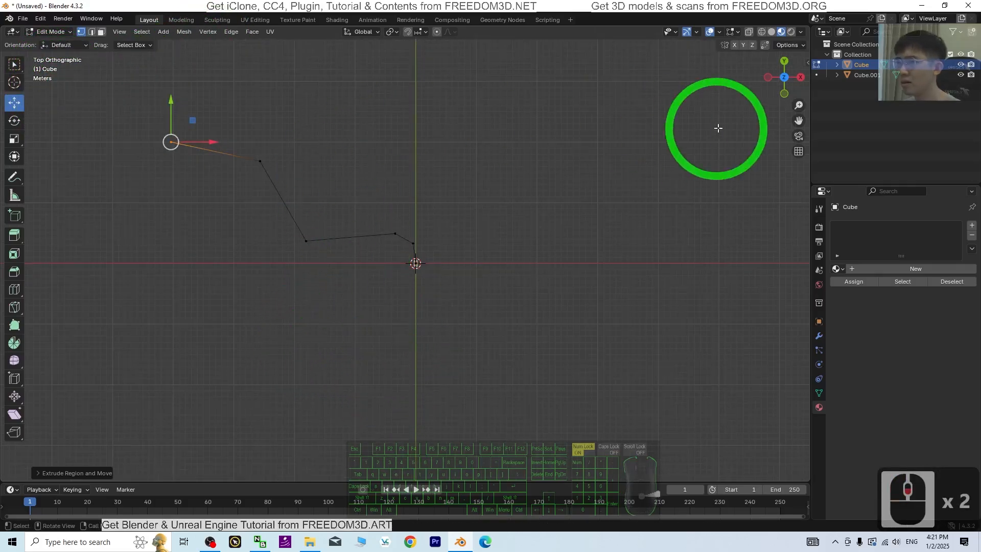
- Select the whole path and bevel it by about 1.33 m, with the bevel affecting vertices instead of edges
{"action": "middle_click_drag", "start_coordinate": [473, 342], "coordinate": [563, 320]}
{"action": "middle_click_drag", "start_coordinate": [296, 347], "coordinate": [442, 321], "text": "shift"}
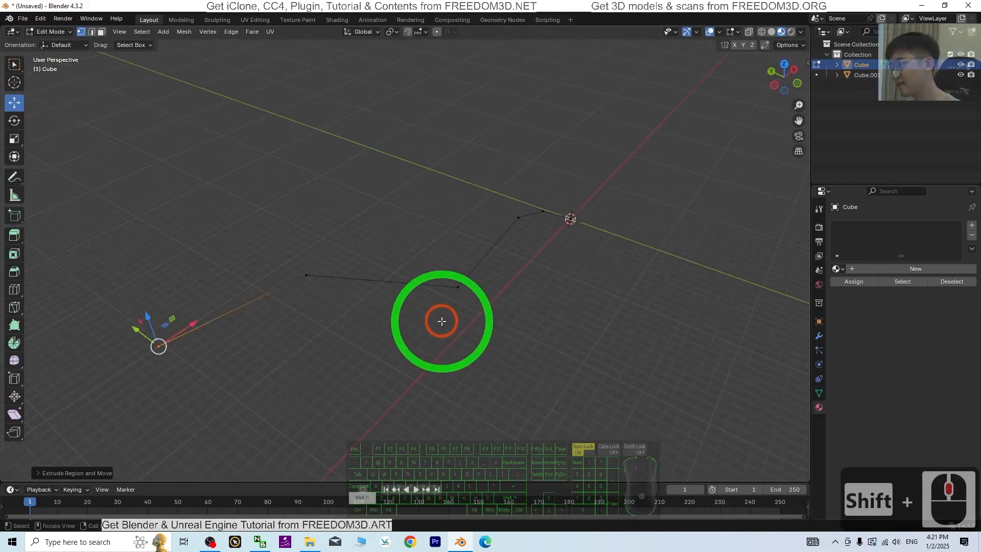
{"action": "scroll", "coordinate": [473, 321], "scroll_direction": "up", "scroll_amount": 2}
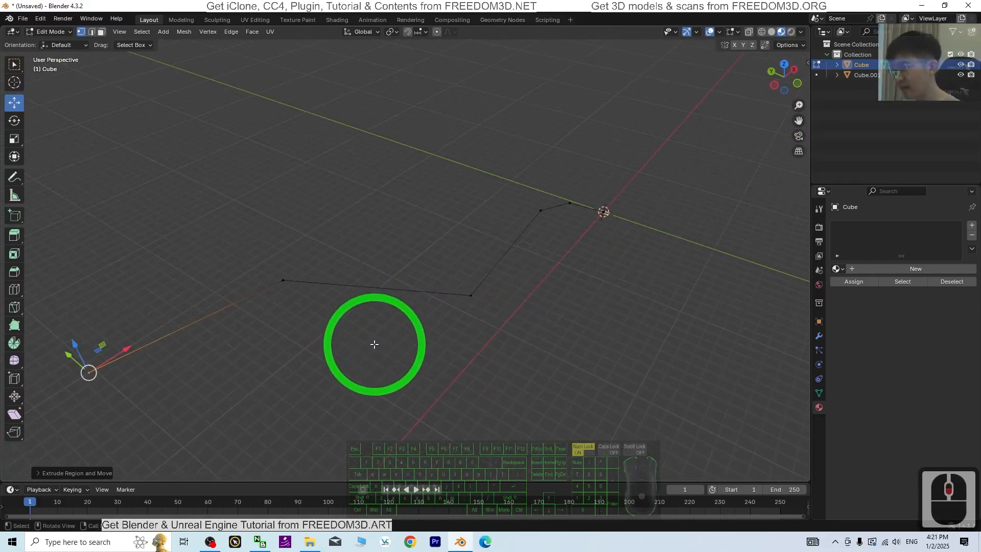
{"action": "key", "text": "a"}
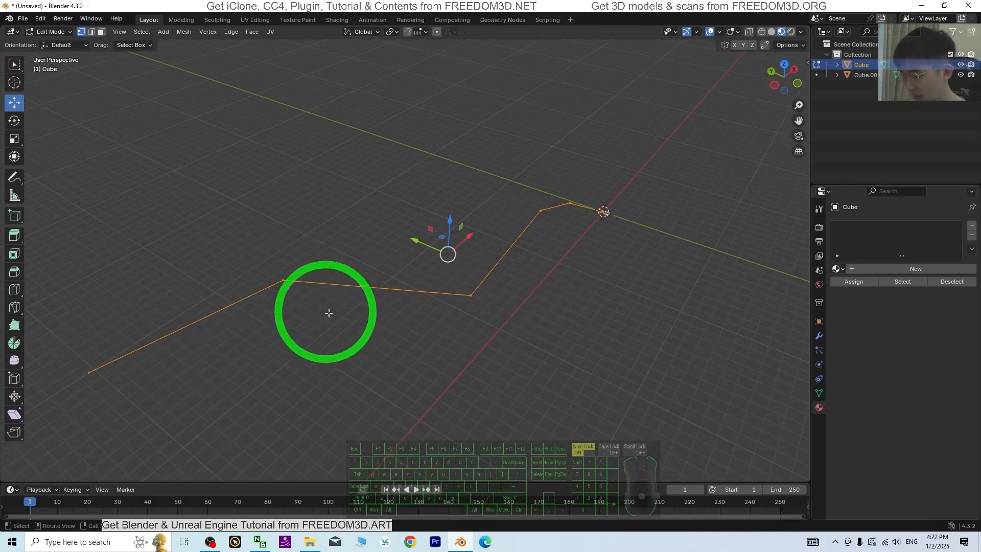
{"action": "key", "text": "ctrl+v"}
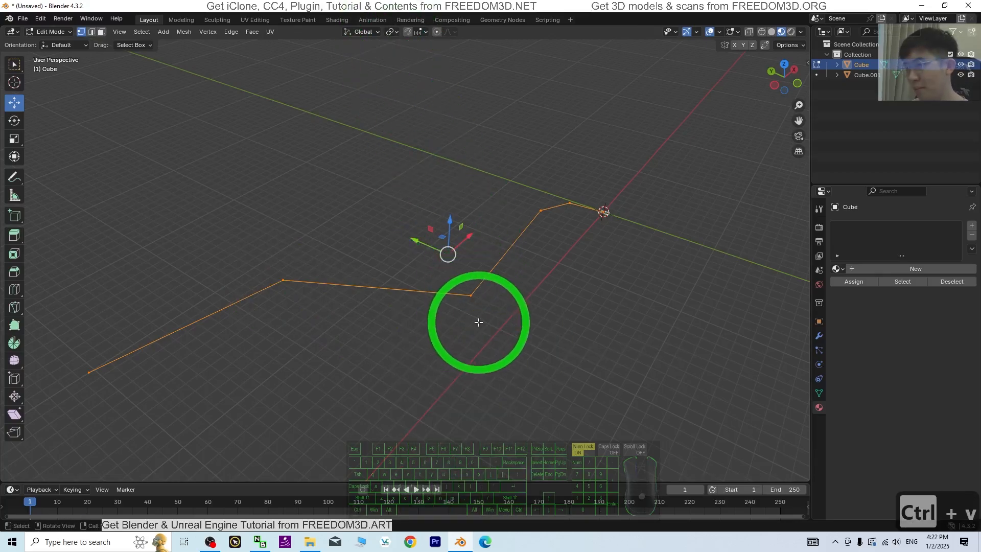
{"action": "key", "text": "ctrl+b"}
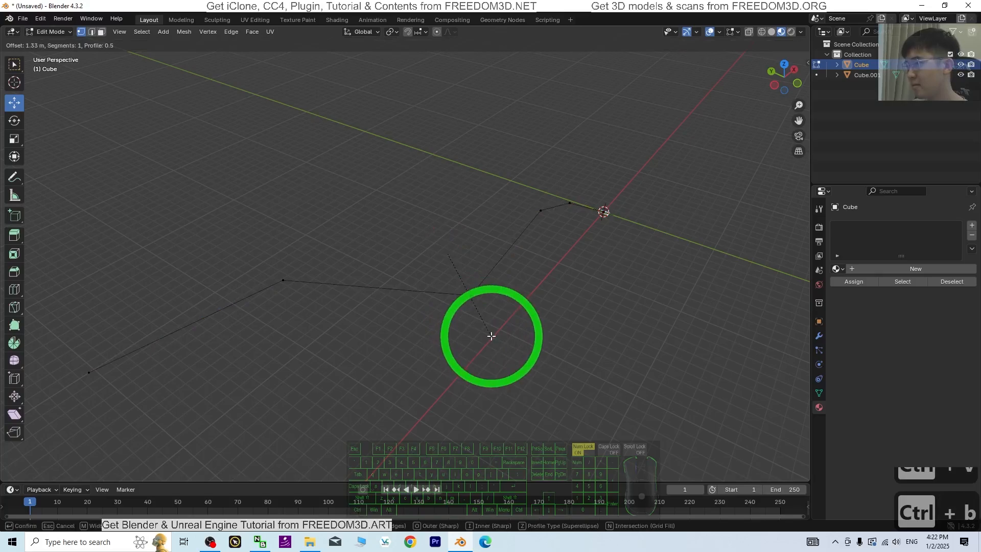
{"action": "left_click", "coordinate": [492, 335]}
{"action": "left_click", "coordinate": [57, 473]}
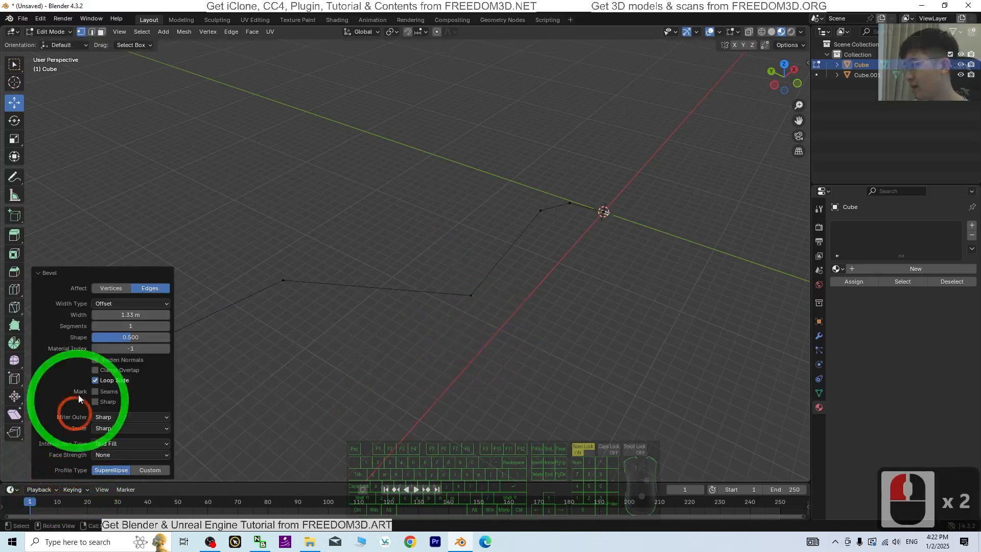
{"action": "left_click", "coordinate": [110, 289]}
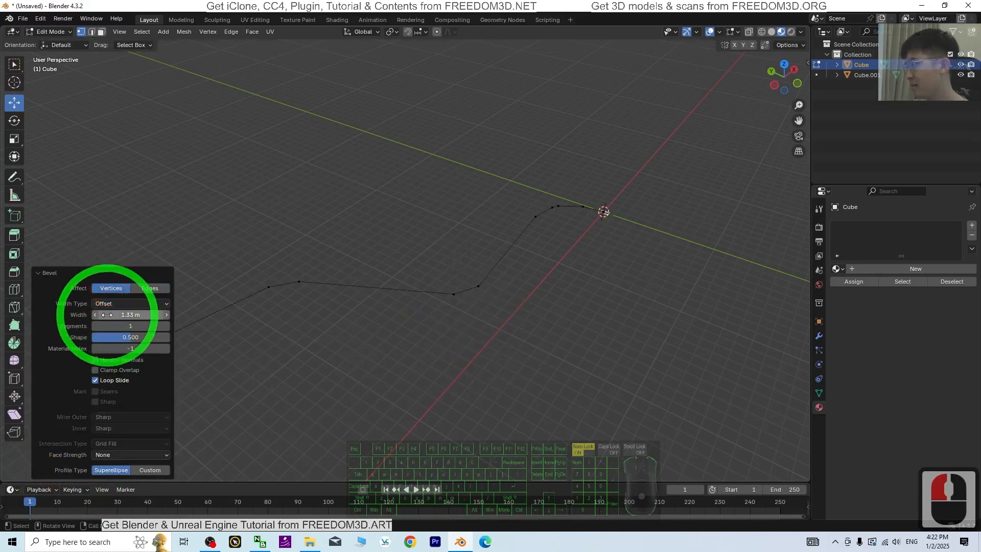
- Set the bevel width to 1.01 m and increase its segment count to round the path's corners
{"action": "mouse_move", "coordinate": [120, 316]}
{"action": "left_mouse_down"}
{"action": "mouse_move", "coordinate": [197, 311]}
{"action": "mouse_move", "coordinate": [173, 304]}
{"action": "mouse_move", "coordinate": [882, 293]}
{"action": "mouse_move", "coordinate": [113, 297]}
{"action": "mouse_move", "coordinate": [193, 322]}
{"action": "mouse_move", "coordinate": [124, 307]}
{"action": "mouse_move", "coordinate": [103, 315]}
{"action": "mouse_move", "coordinate": [882, 310]}
{"action": "mouse_move", "coordinate": [108, 309]}
{"action": "mouse_move", "coordinate": [114, 330]}
{"action": "left_mouse_up"}
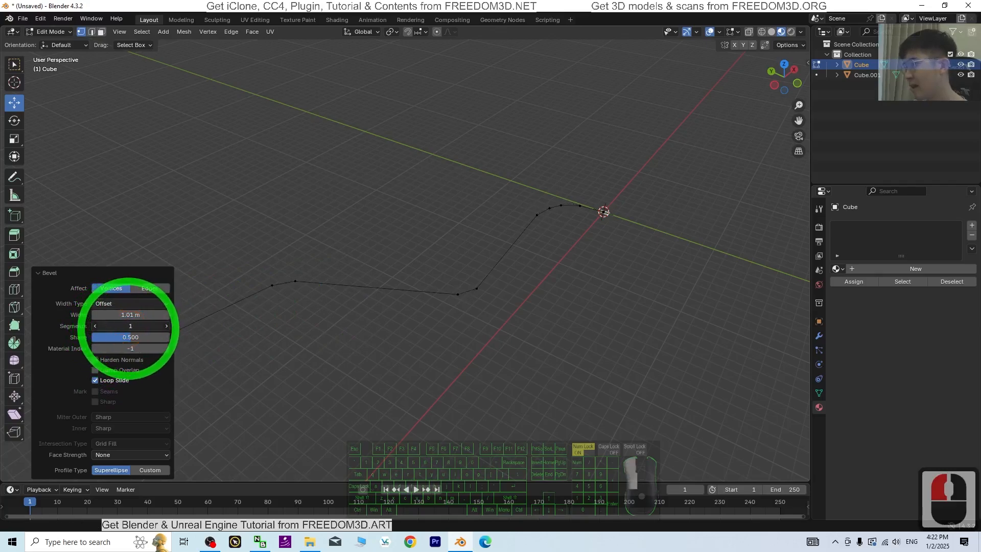
{"action": "left_click_drag", "start_coordinate": [131, 330], "coordinate": [128, 328]}
{"action": "left_click", "coordinate": [600, 402]}
- Check the rounded corners of the path and return to Object Mode
{"action": "middle_click_drag", "start_coordinate": [529, 404], "coordinate": [583, 302]}
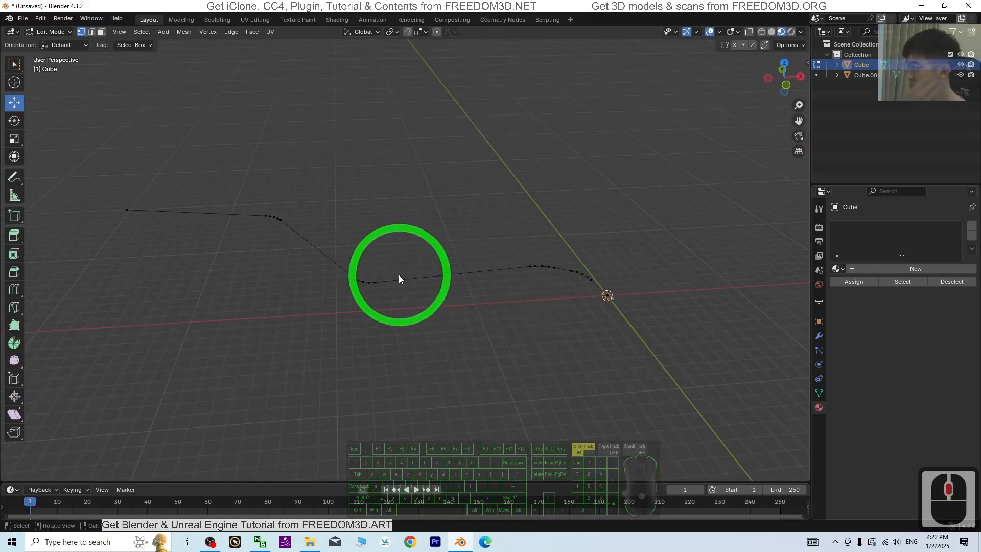
{"action": "middle_click_drag", "start_coordinate": [399, 278], "coordinate": [566, 285]}
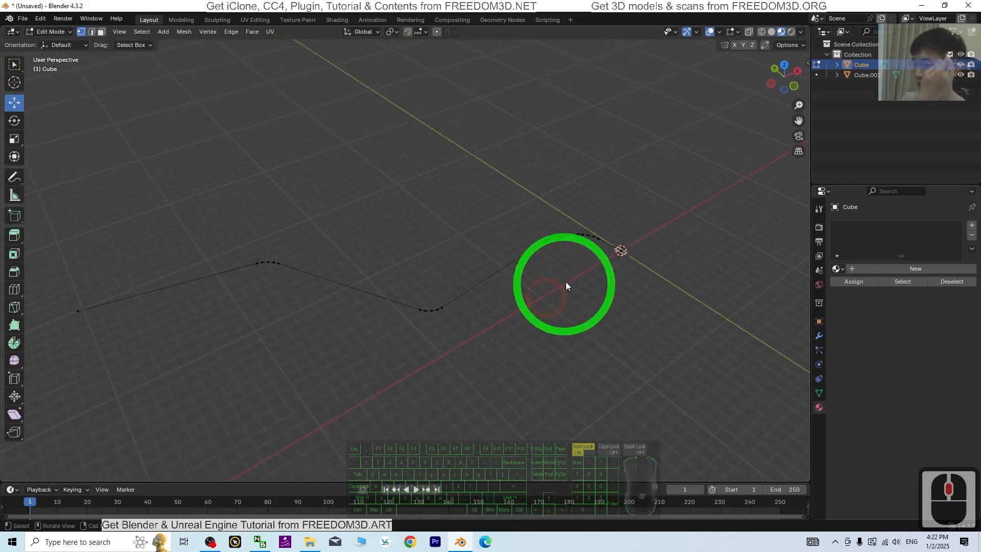
{"action": "scroll", "coordinate": [721, 238], "scroll_direction": "up", "scroll_amount": 4}
{"action": "scroll", "coordinate": [722, 255], "scroll_direction": "down", "scroll_amount": 2}
{"action": "middle_click_drag", "start_coordinate": [691, 305], "coordinate": [650, 328], "text": "shift"}
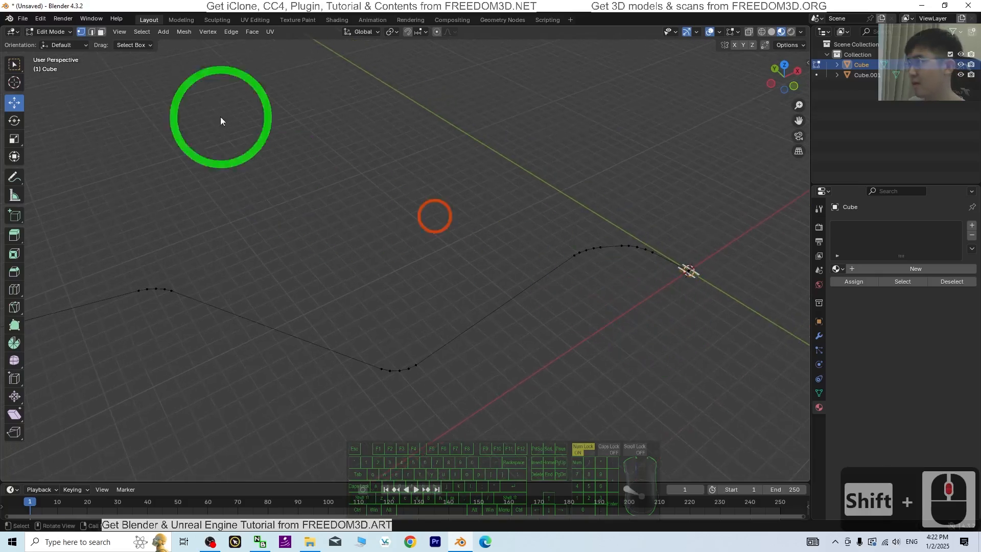
{"action": "left_click", "coordinate": [51, 32]}
{"action": "left_click", "coordinate": [52, 44]}
- Convert the path mesh to a curve object
{"action": "scroll", "coordinate": [639, 281], "scroll_direction": "up", "scroll_amount": 3}
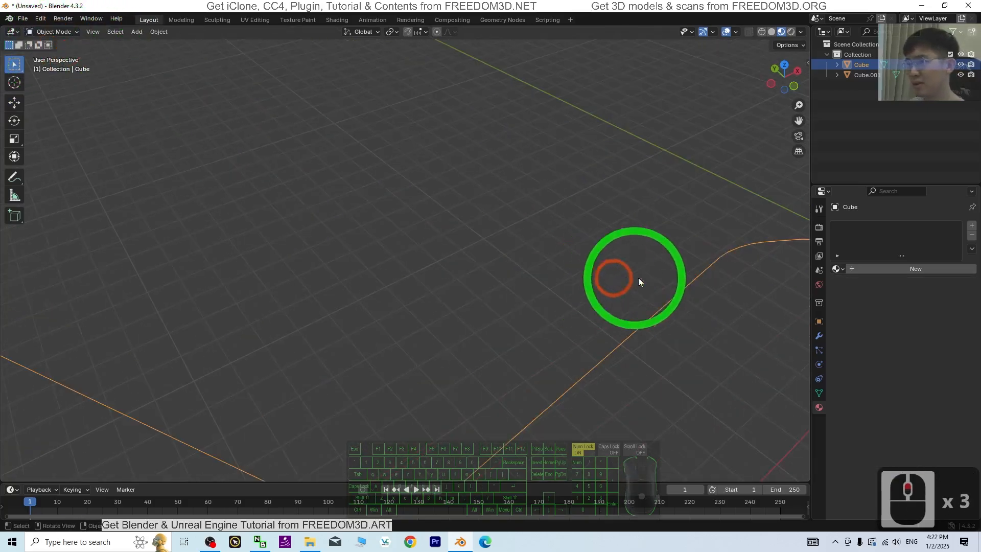
{"action": "scroll", "coordinate": [664, 281], "scroll_direction": "down", "scroll_amount": 3}
{"action": "middle_click_drag", "start_coordinate": [762, 242], "coordinate": [667, 227], "text": "shift"}
{"action": "scroll", "coordinate": [687, 237], "scroll_direction": "up", "scroll_amount": 5}
{"action": "middle_click_drag", "start_coordinate": [731, 246], "coordinate": [353, 281], "text": "shift"}
{"action": "scroll", "coordinate": [371, 281], "scroll_direction": "up", "scroll_amount": 4}
{"action": "scroll", "coordinate": [389, 289], "scroll_direction": "down", "scroll_amount": 3}
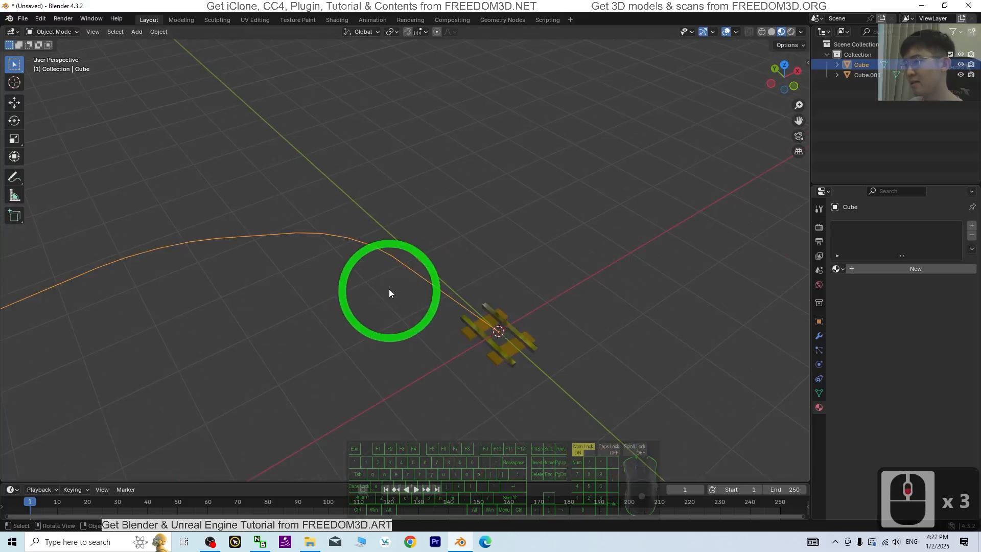
{"action": "left_click", "coordinate": [405, 267]}
{"action": "right_click", "coordinate": [392, 260]}
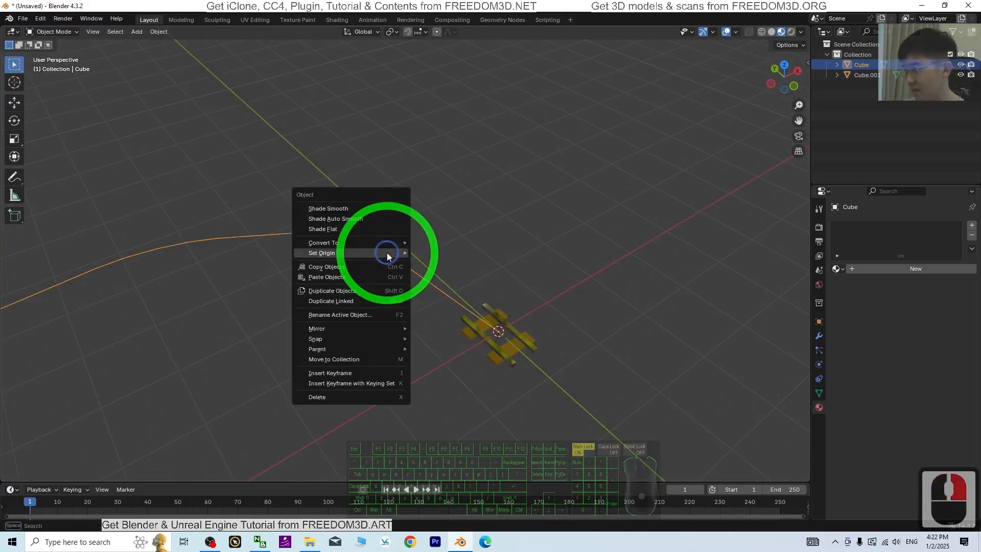
{"action": "mouse_move", "coordinate": [349, 248]}
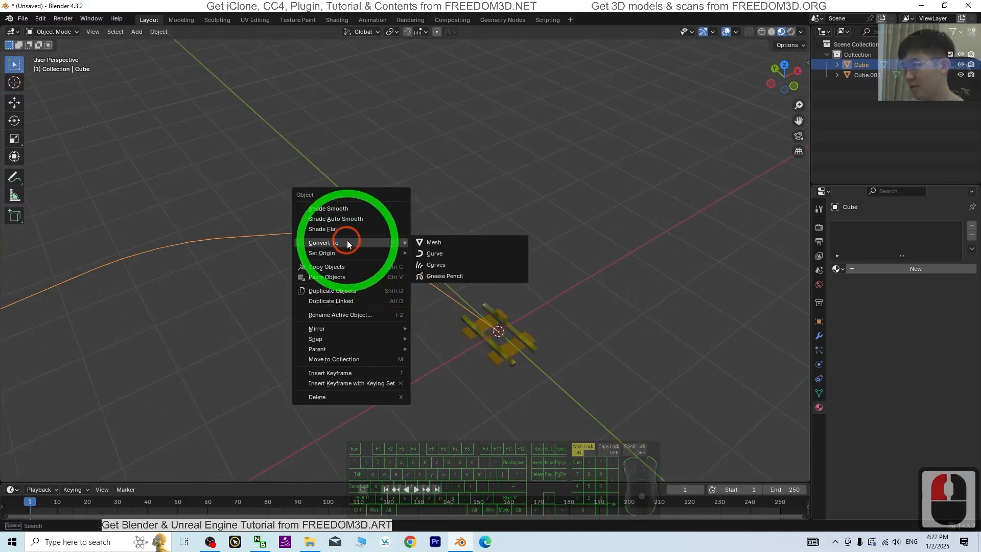
{"action": "left_click", "coordinate": [452, 250]}
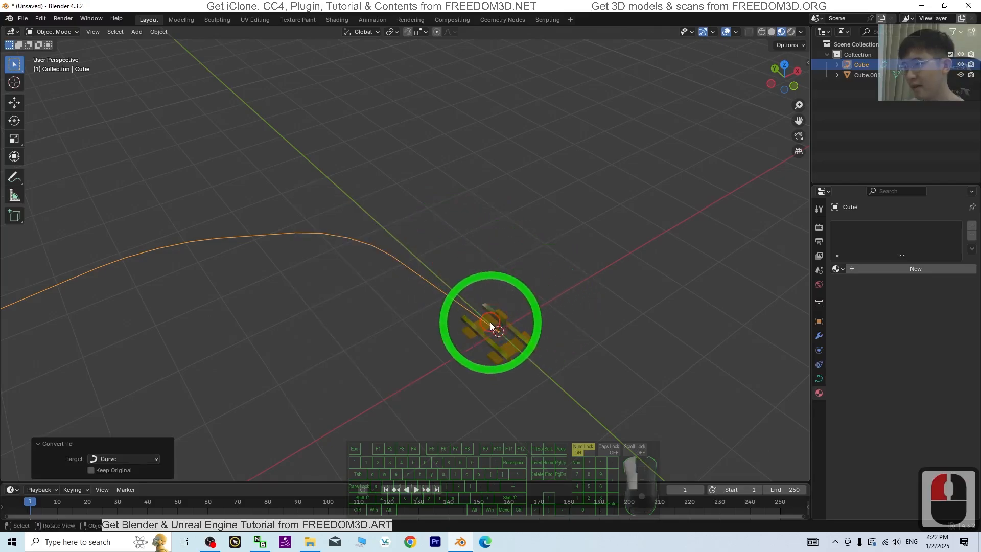
- Add a Curve modifier to the track segment and assign the path object "Cube" as its curve object
{"action": "left_click", "coordinate": [528, 344]}
{"action": "scroll", "coordinate": [531, 344], "scroll_direction": "down", "scroll_amount": 3}
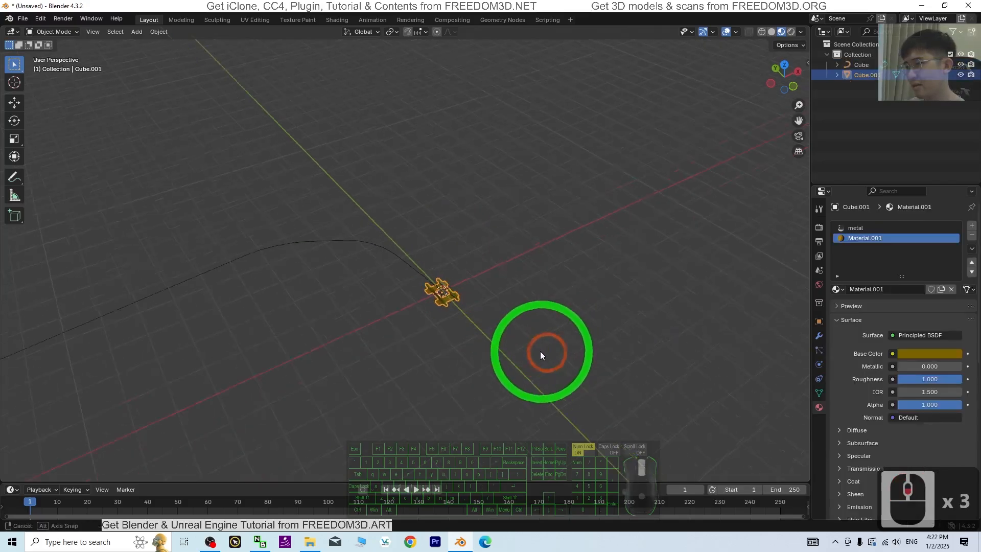
{"action": "middle_click_drag", "start_coordinate": [541, 352], "coordinate": [431, 307]}
{"action": "scroll", "coordinate": [432, 312], "scroll_direction": "up", "scroll_amount": 6}
{"action": "middle_click_drag", "start_coordinate": [456, 399], "coordinate": [597, 265], "text": "shift"}
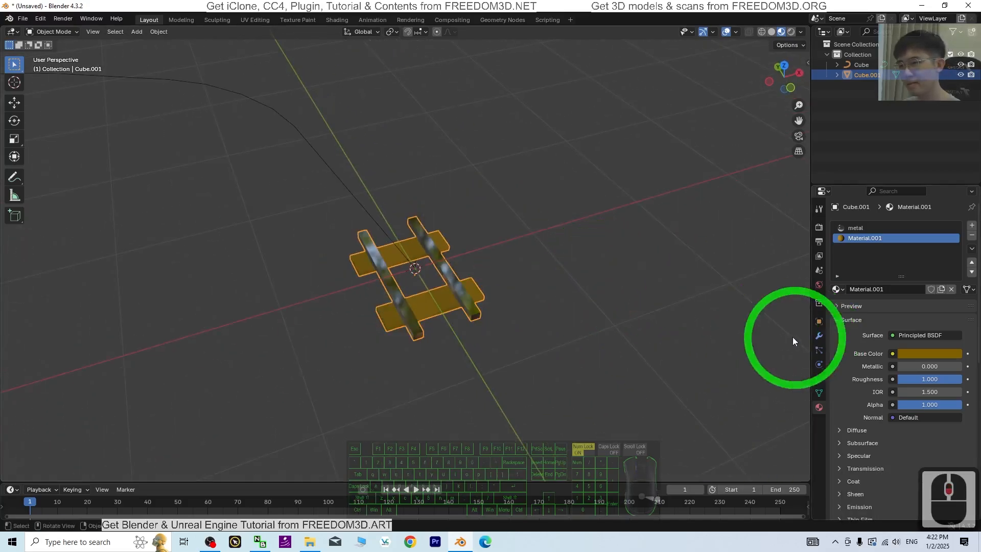
{"action": "left_click", "coordinate": [819, 336]}
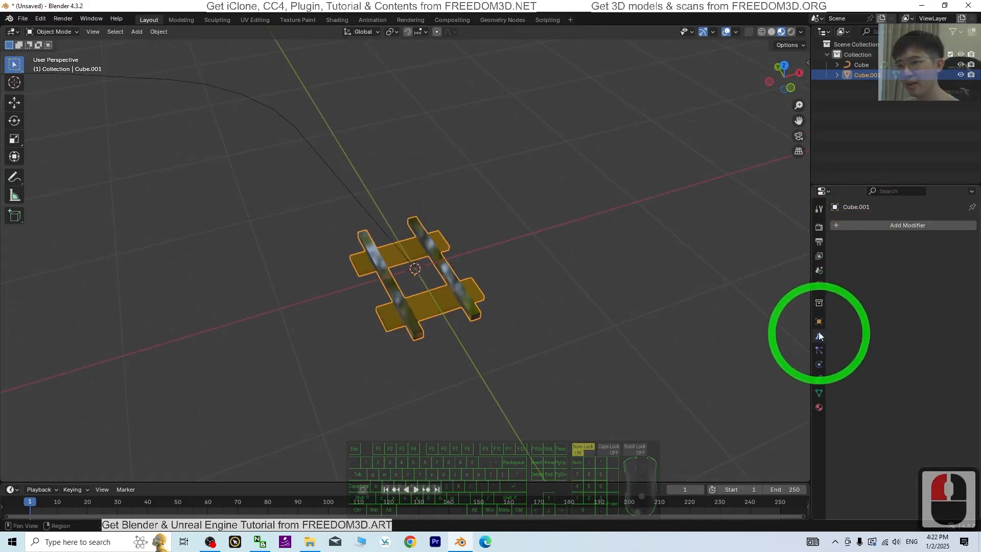
{"action": "left_click", "coordinate": [875, 228]}
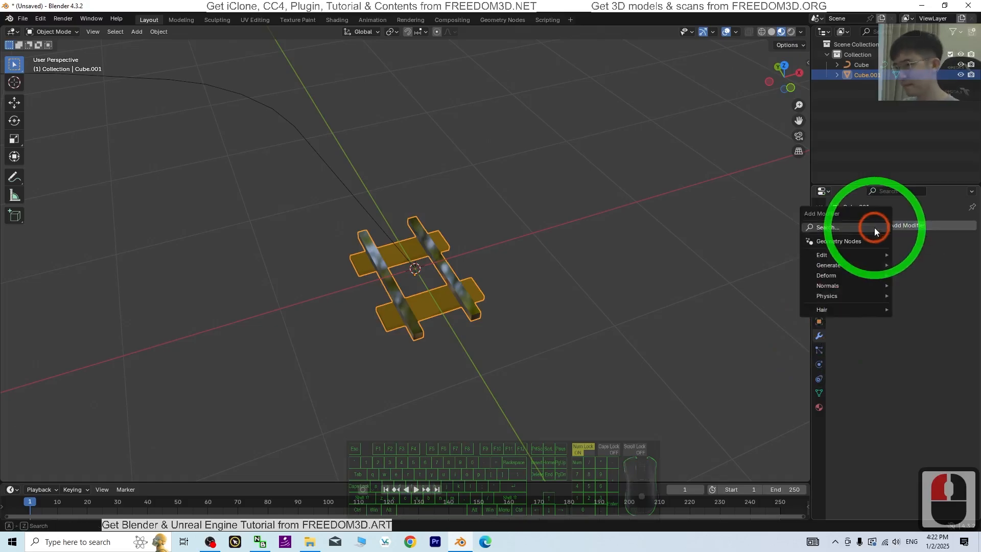
{"action": "left_click", "coordinate": [823, 231]}
{"action": "left_click", "coordinate": [818, 228]}
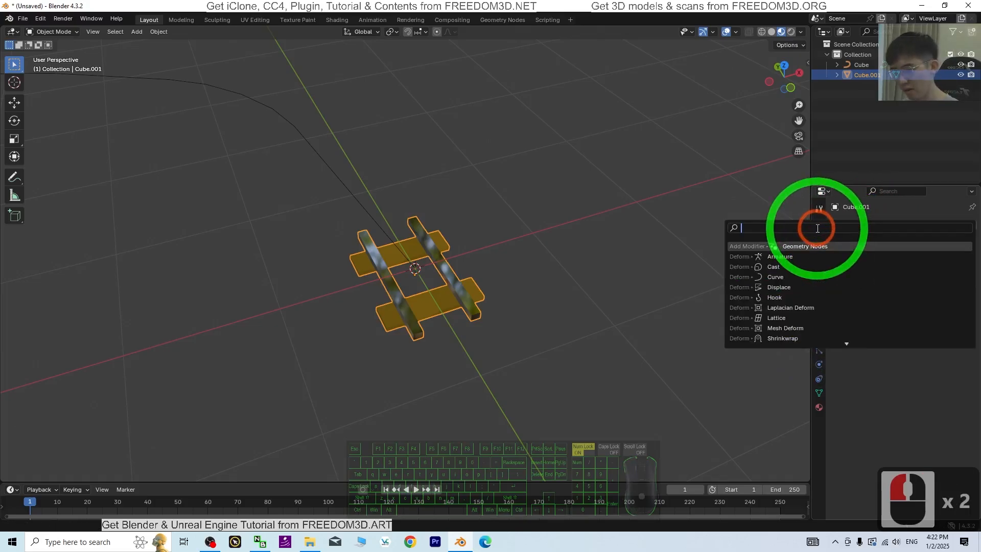
{"action": "type", "text": "curve"}
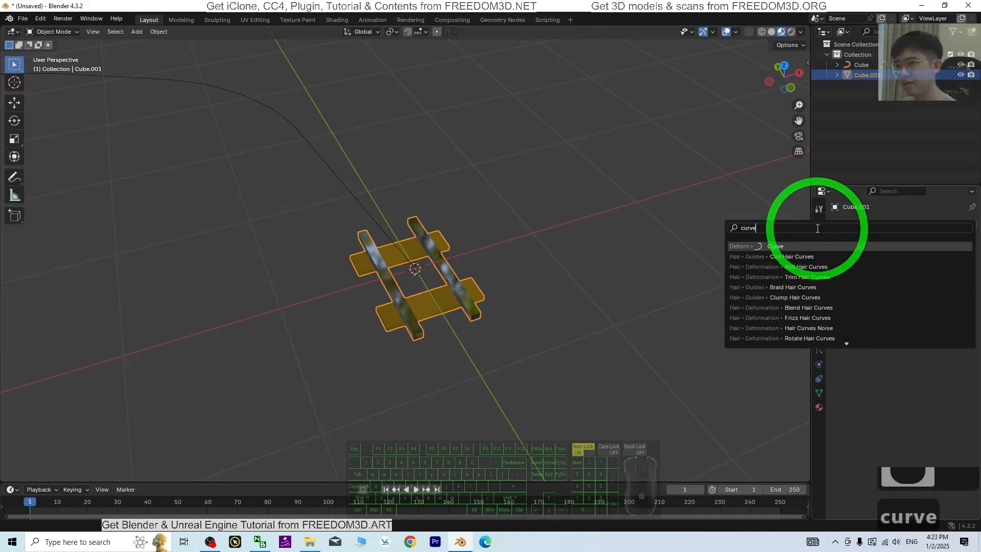
{"action": "key", "text": "Return"}
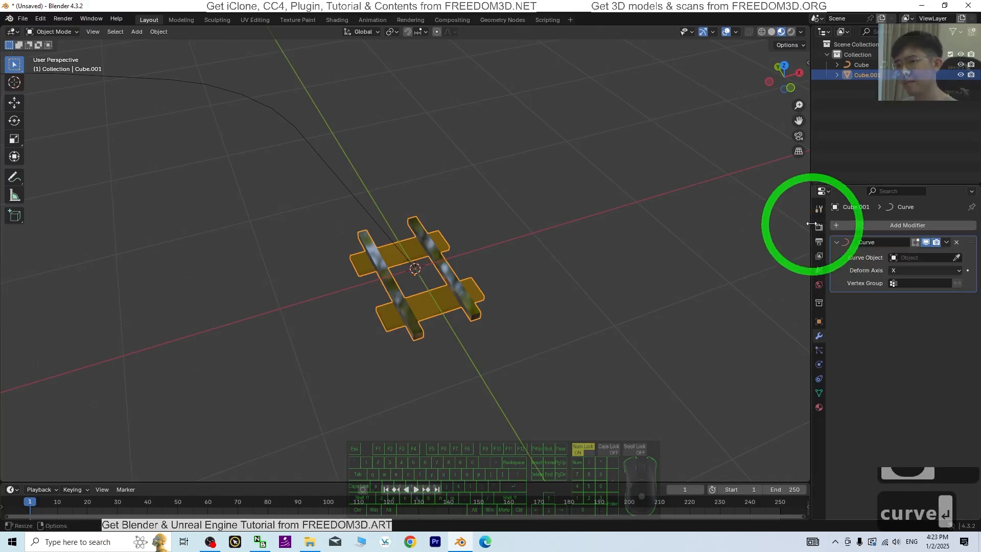
{"action": "left_click", "coordinate": [916, 257]}
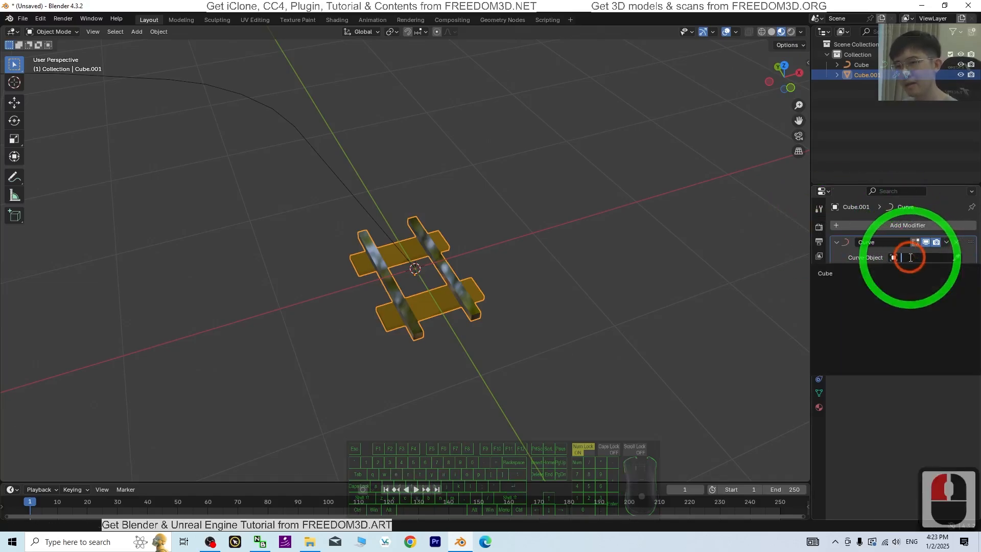
{"action": "left_click", "coordinate": [830, 273]}
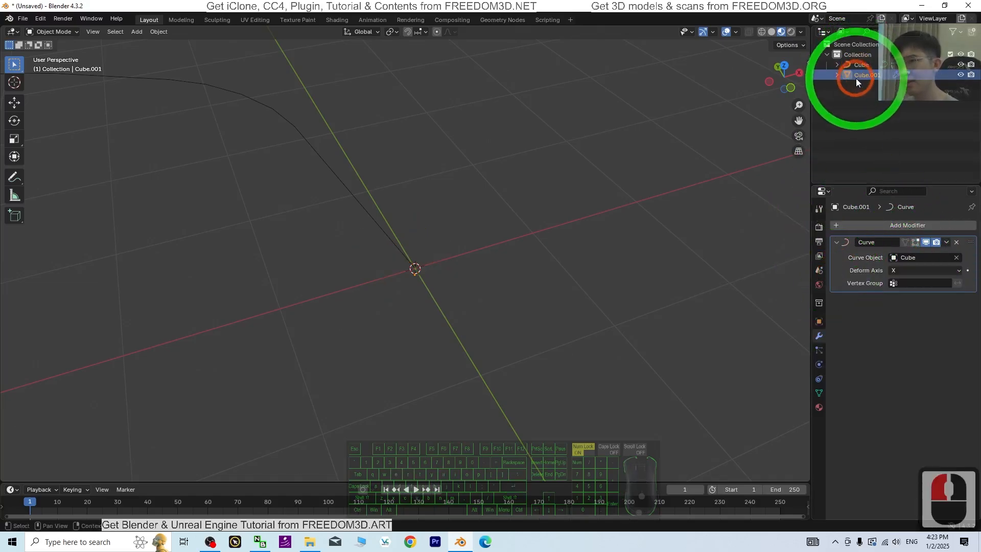
- Rename the path object as "curve" and select the track segment at the far end of the path
{"action": "triple_click", "coordinate": [861, 66]}
{"action": "type", "text": "cyr"}
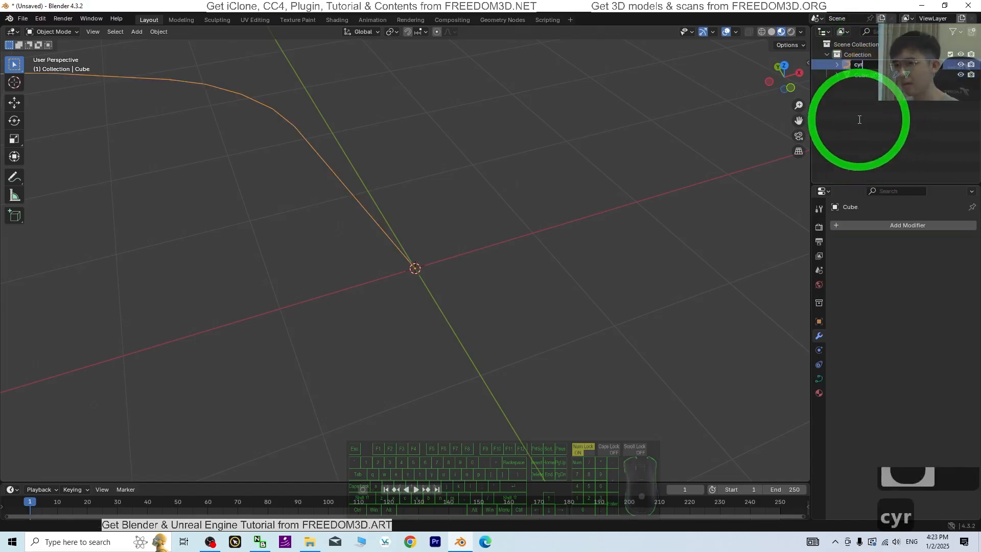
{"action": "type", "text": "ve"}
{"action": "key", "text": "BackSpace"}
{"action": "key", "text": "BackSpace"}
{"action": "type", "text": "u"}
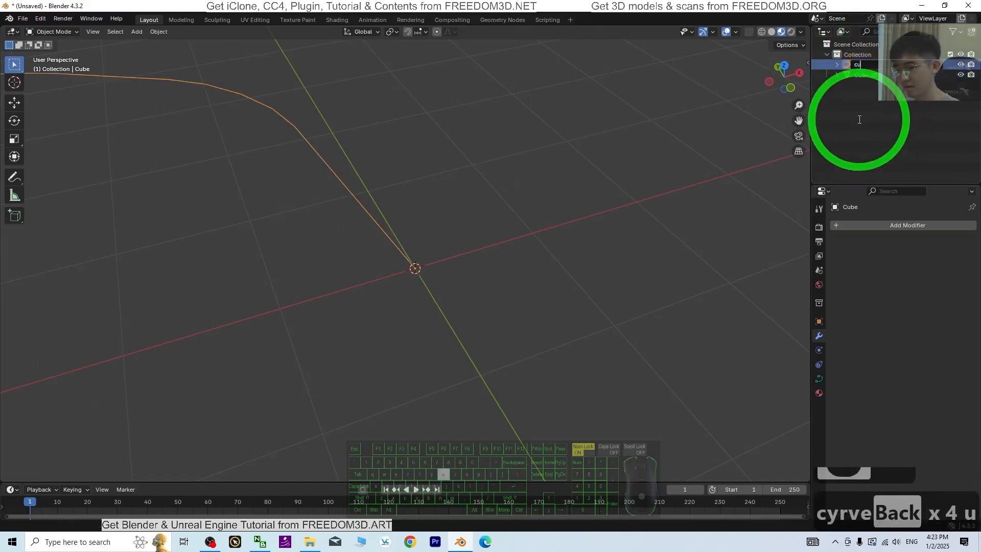
{"action": "type", "text": "rve"}
{"action": "key", "text": "Return"}
{"action": "scroll", "coordinate": [185, 234], "scroll_direction": "down", "scroll_amount": 12}
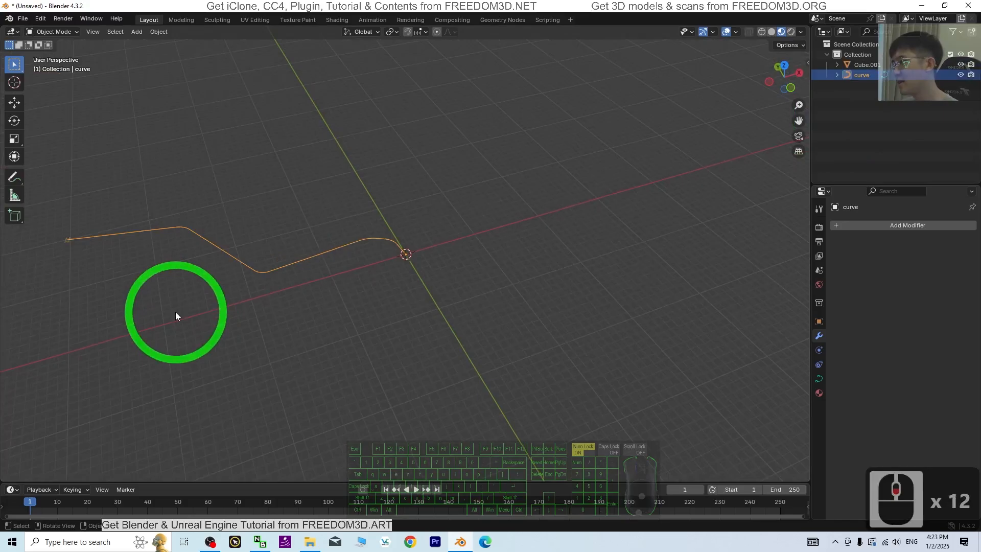
{"action": "middle_click_drag", "start_coordinate": [115, 327], "coordinate": [399, 332], "text": "shift"}
{"action": "scroll", "coordinate": [394, 335], "scroll_direction": "up", "scroll_amount": 5}
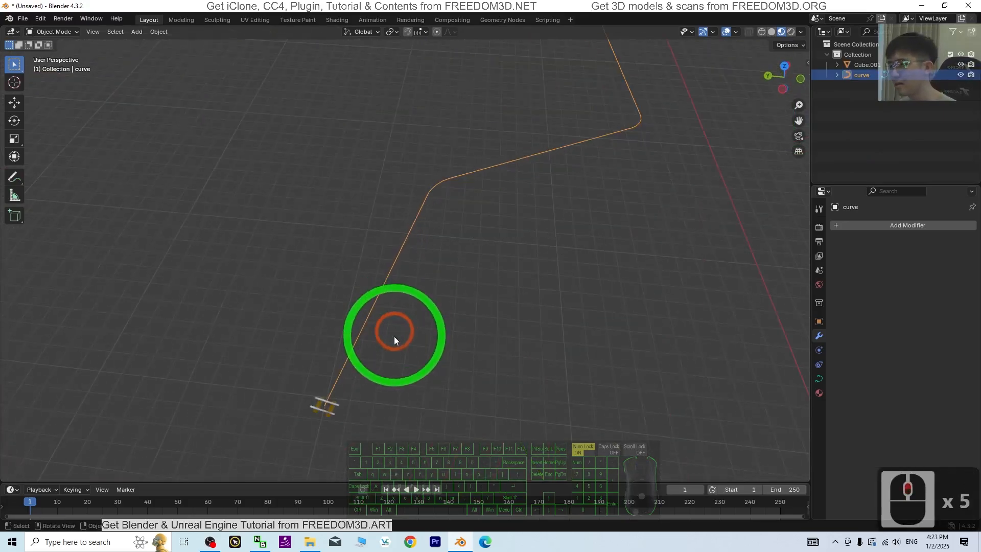
{"action": "middle_click_drag", "start_coordinate": [442, 411], "coordinate": [449, 391]}
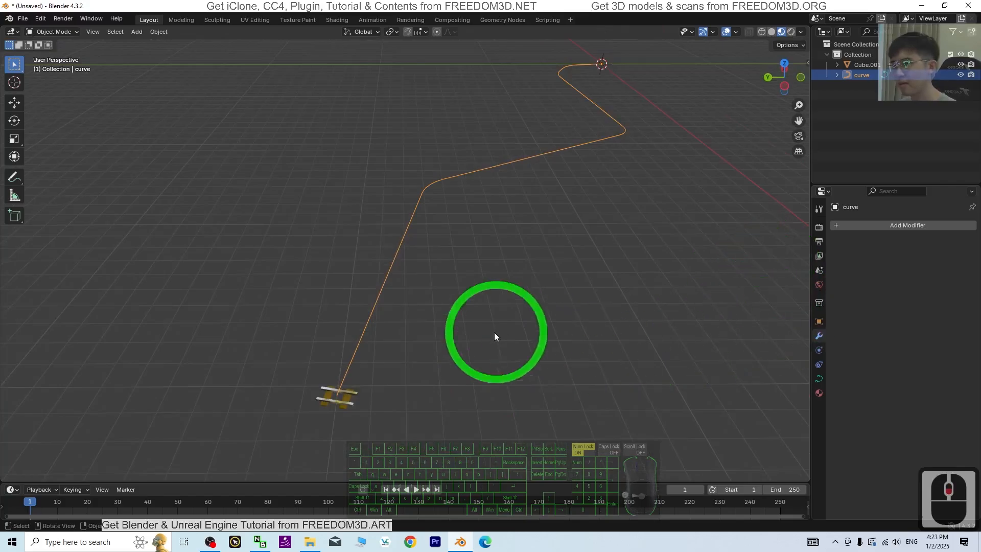
{"action": "left_click", "coordinate": [348, 399]}
- Try Y, Z, -X and -Y as the Curve modifier's deform axis on the track segment
{"action": "left_click", "coordinate": [900, 271]}
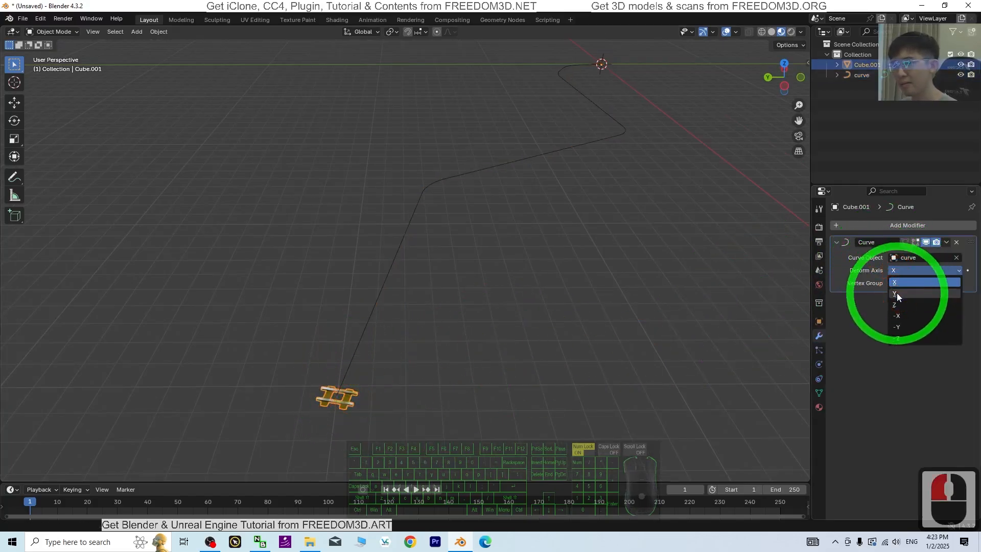
{"action": "left_click", "coordinate": [897, 294]}
{"action": "left_click", "coordinate": [900, 270]}
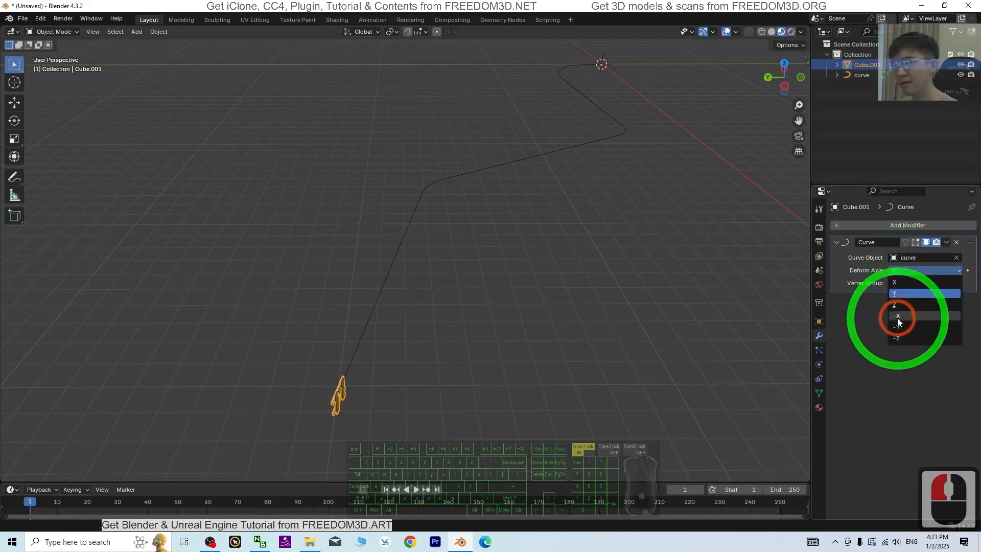
{"action": "left_click", "coordinate": [903, 304]}
{"action": "left_click", "coordinate": [900, 270]}
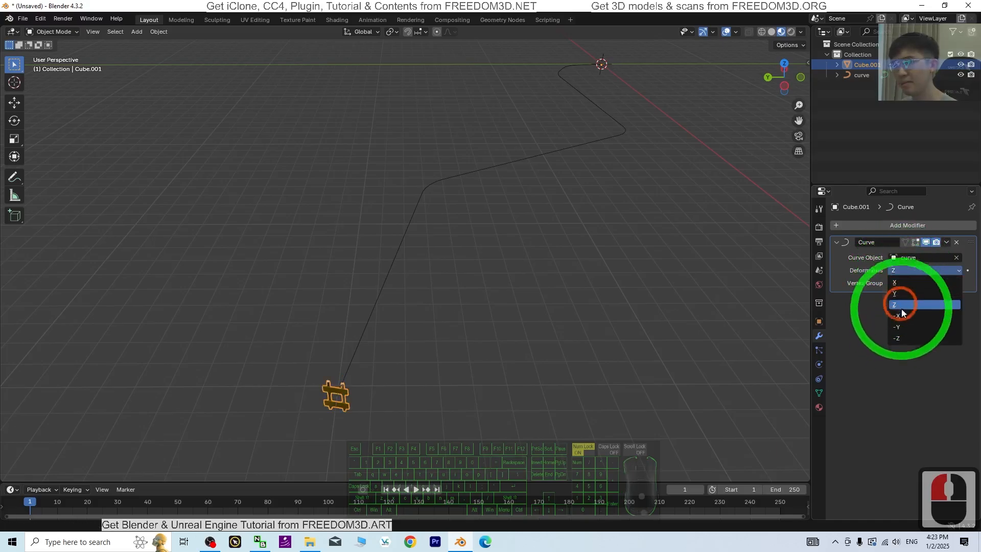
{"action": "left_click", "coordinate": [903, 316]}
{"action": "left_click", "coordinate": [904, 270]}
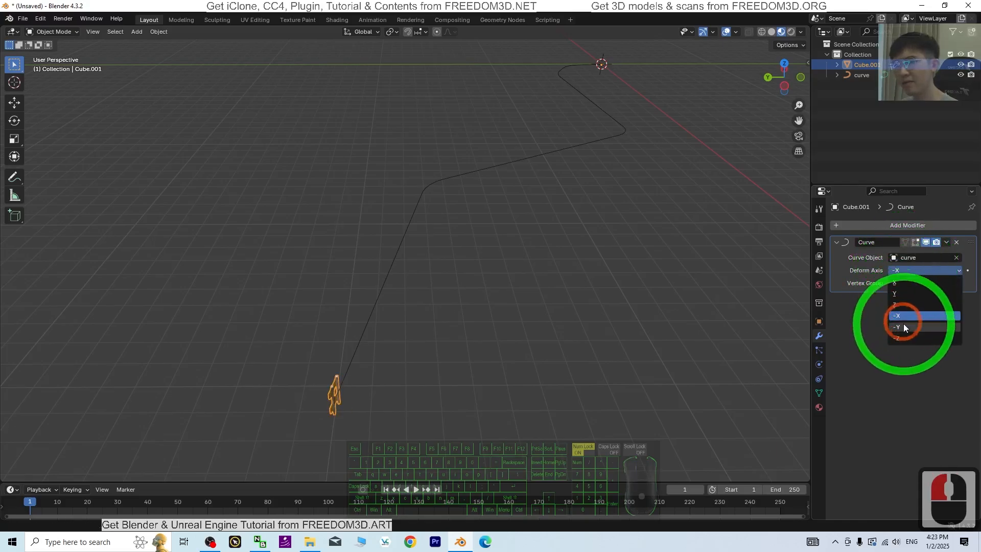
{"action": "left_click", "coordinate": [904, 324]}
{"action": "left_click", "coordinate": [907, 271]}
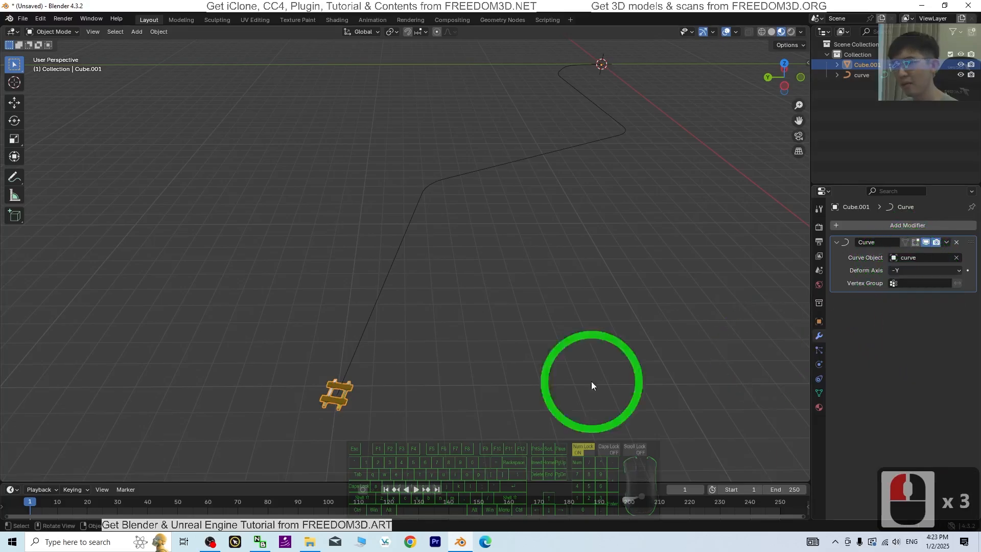
- Compare the segment's orientation with deform axes Y, -Z and -Y, and return the Curve modifier's deform axis to X
{"action": "mouse_move", "coordinate": [591, 382]}
{"action": "middle_mouse_down"}
{"action": "mouse_move", "coordinate": [483, 367]}
{"action": "mouse_move", "coordinate": [545, 348]}
{"action": "mouse_move", "coordinate": [591, 362]}
{"action": "middle_mouse_up"}
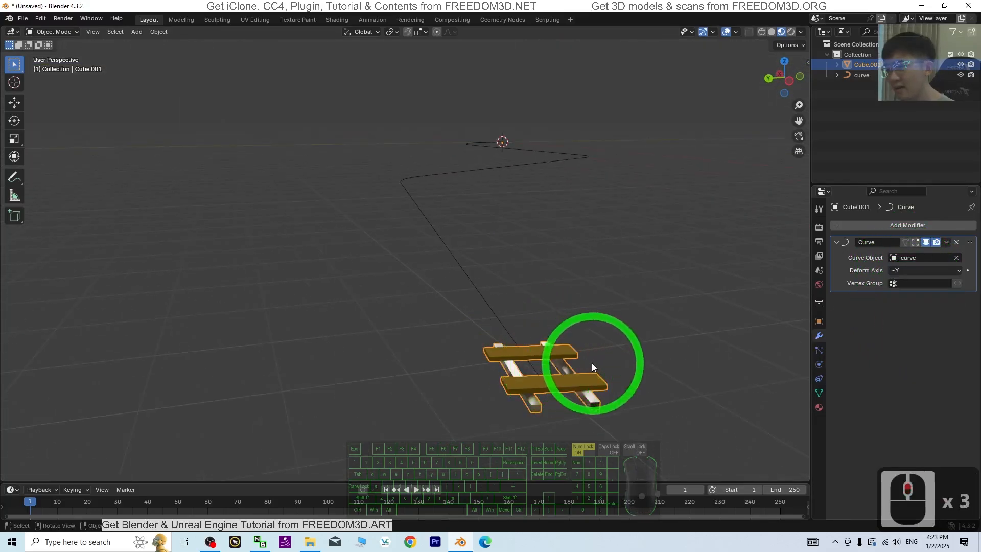
{"action": "left_click", "coordinate": [898, 271]}
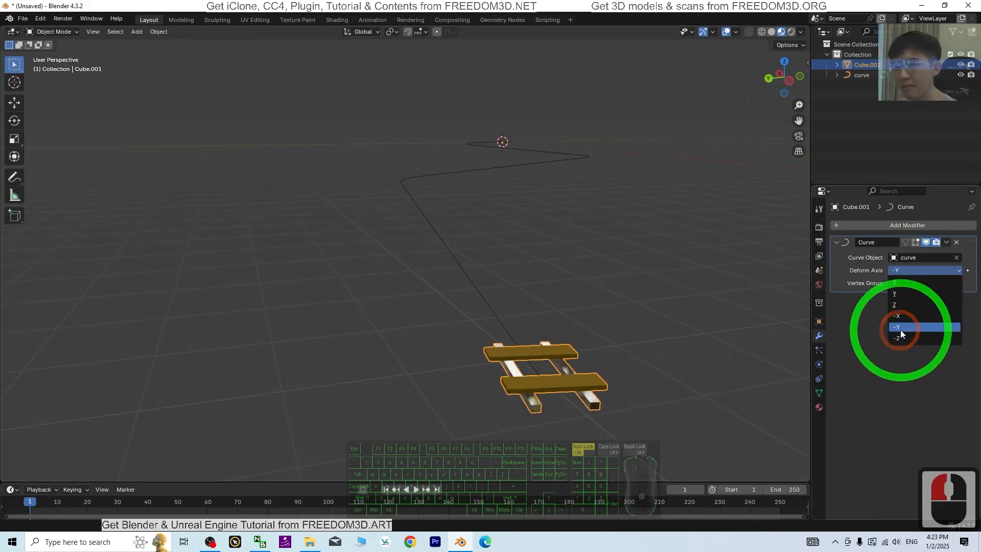
{"action": "left_click", "coordinate": [901, 291]}
{"action": "left_click", "coordinate": [918, 272]}
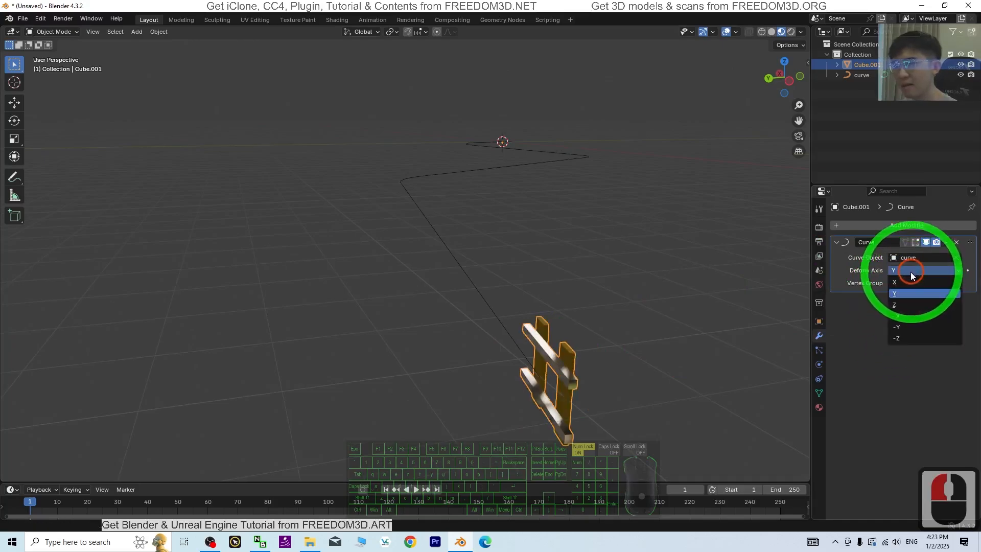
{"action": "left_click", "coordinate": [903, 336]}
{"action": "left_click", "coordinate": [909, 270]}
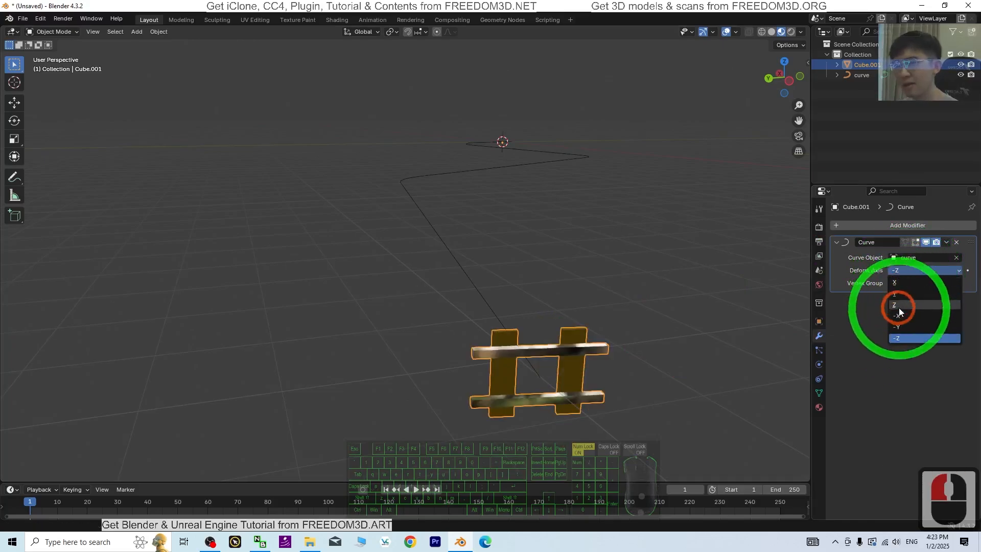
{"action": "left_click", "coordinate": [897, 328]}
{"action": "mouse_move", "coordinate": [710, 354]}
{"action": "middle_mouse_down"}
{"action": "mouse_move", "coordinate": [695, 354]}
{"action": "mouse_move", "coordinate": [706, 352]}
{"action": "middle_mouse_up"}
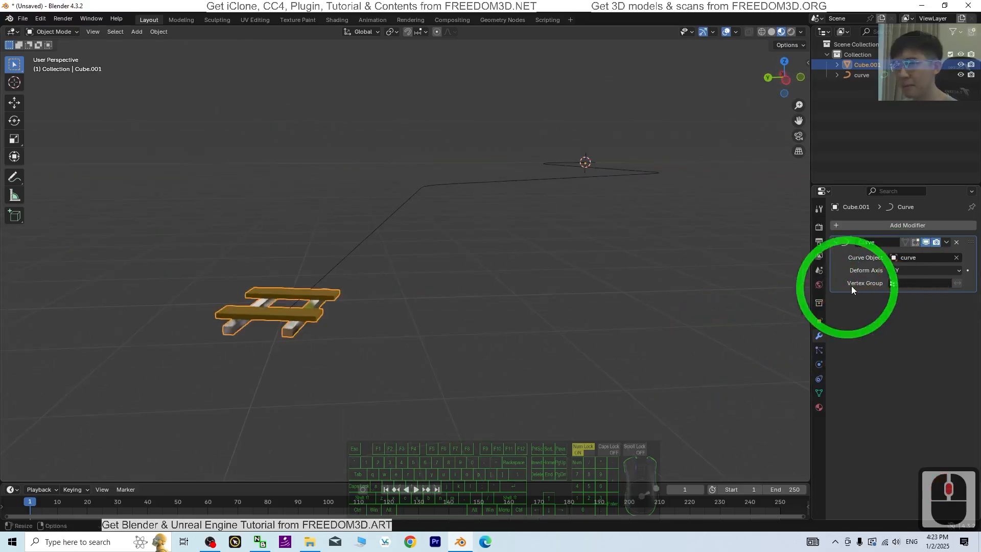
{"action": "left_click", "coordinate": [899, 271]}
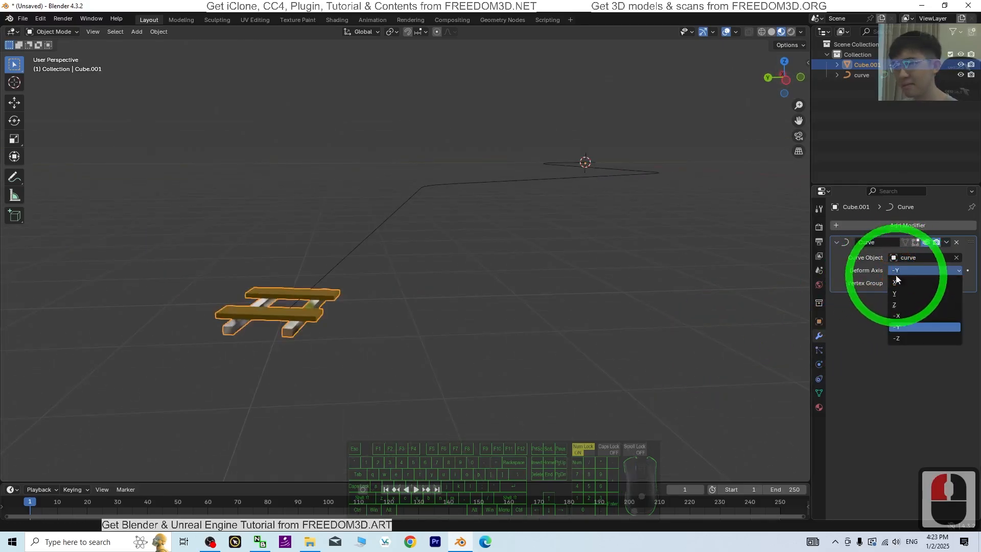
{"action": "left_click", "coordinate": [899, 281]}
- Add an Array modifier to the track segment
{"action": "scroll", "coordinate": [613, 318], "scroll_direction": "down", "scroll_amount": 4}
{"action": "middle_click_drag", "start_coordinate": [593, 290], "coordinate": [562, 311]}
{"action": "left_click", "coordinate": [903, 227]}
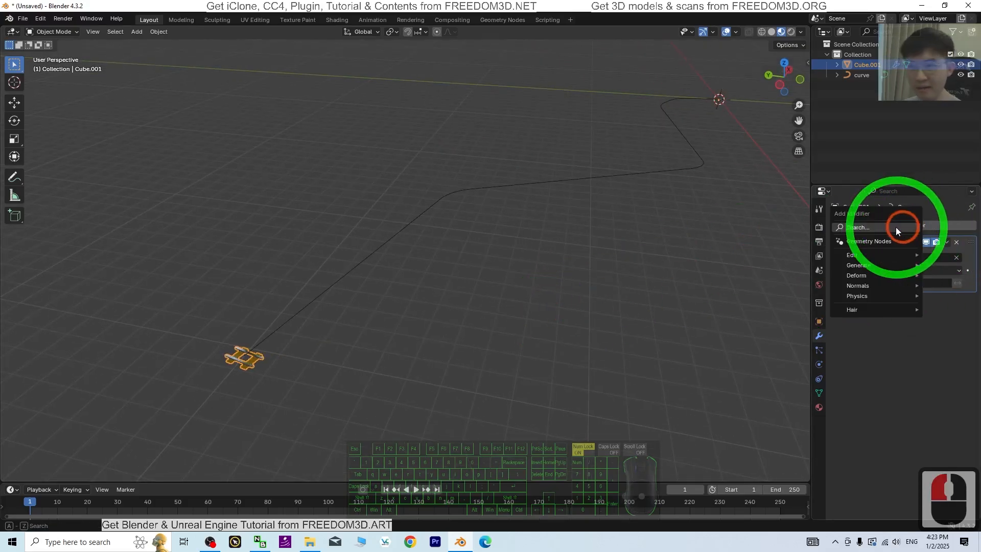
{"action": "left_click", "coordinate": [869, 226]}
{"action": "type", "text": "arr"}
{"action": "key", "text": "Return"}
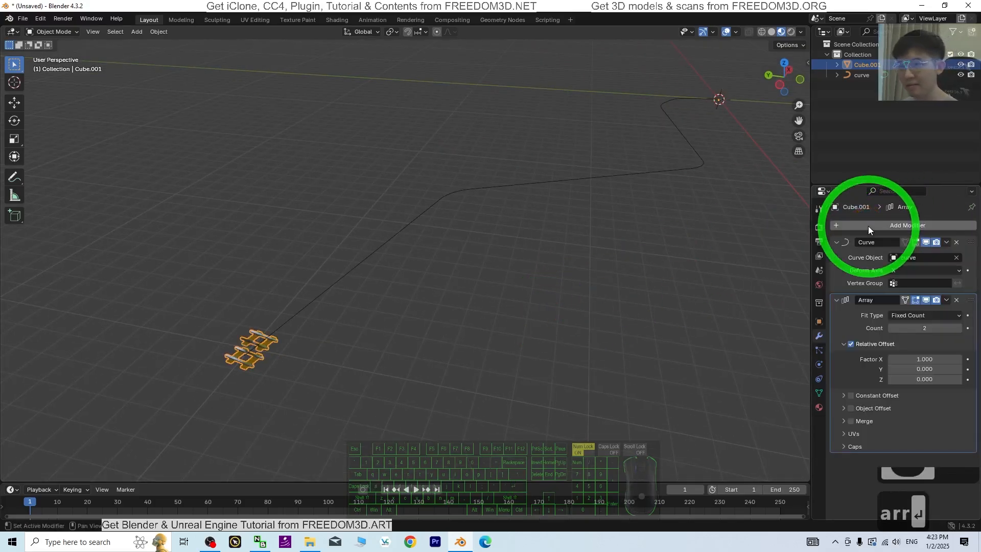
- Set the Array modifier's fit type to Fit Curve and assign the path object "curve" as its curve
{"action": "middle_click_drag", "start_coordinate": [404, 383], "coordinate": [271, 384]}
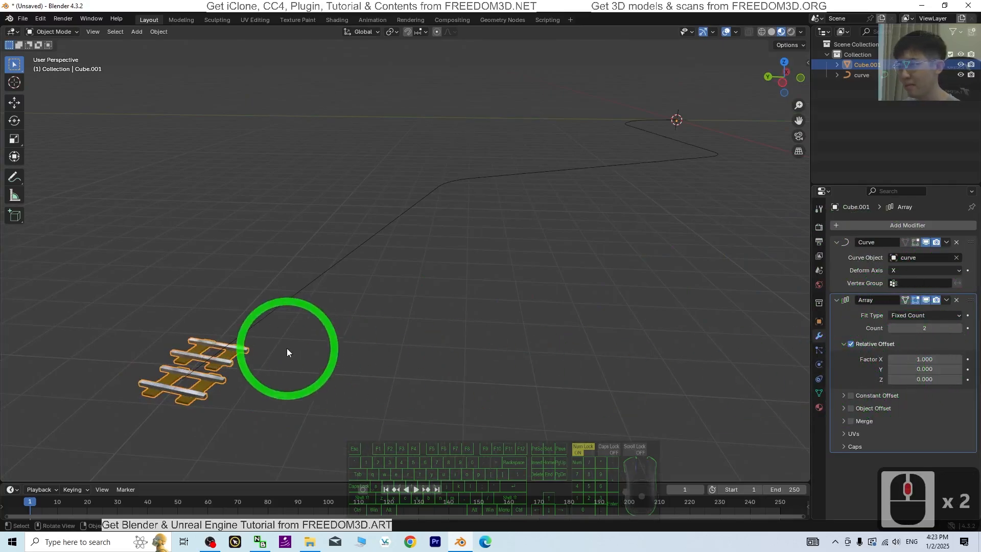
{"action": "middle_click_drag", "start_coordinate": [371, 354], "coordinate": [362, 352]}
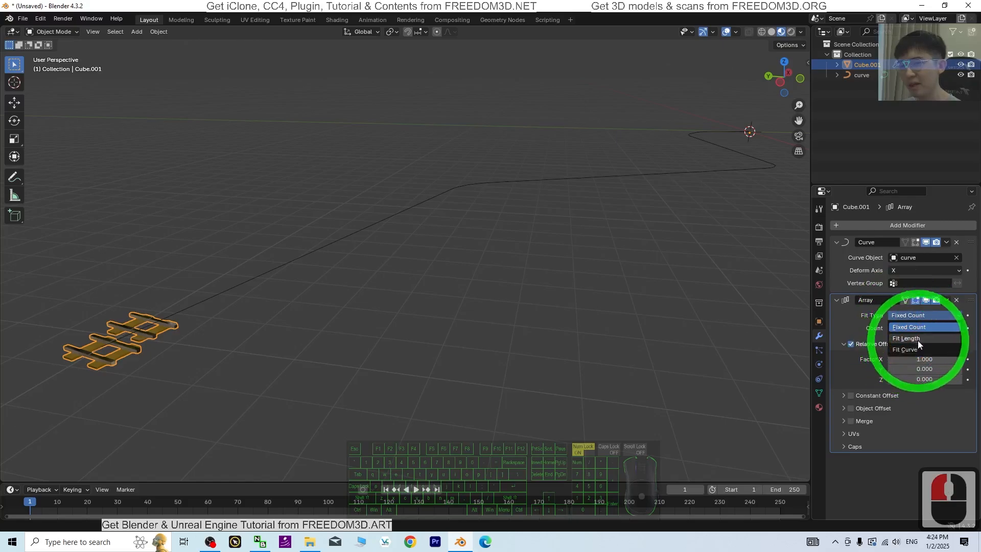
{"action": "left_click", "coordinate": [905, 350]}
{"action": "left_click", "coordinate": [912, 329]}
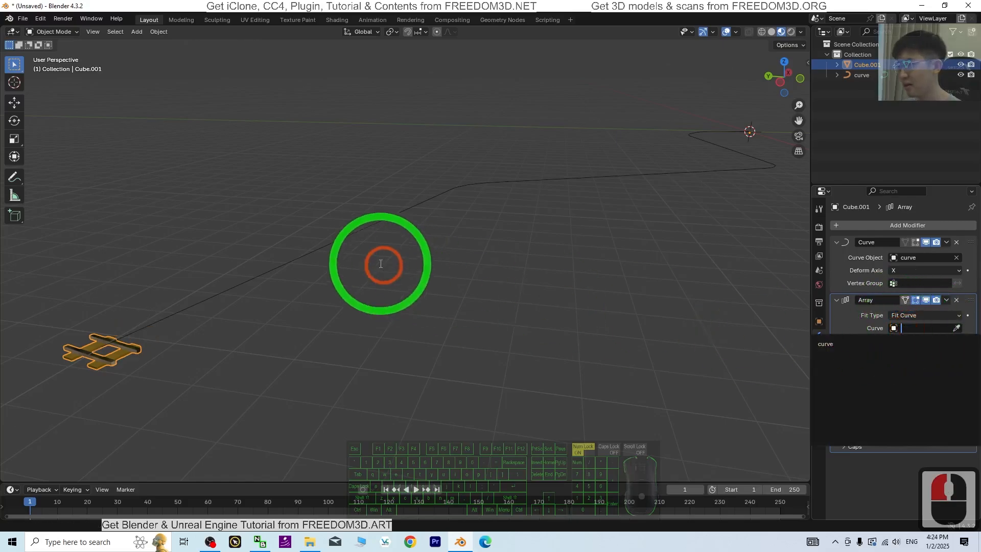
{"action": "left_click", "coordinate": [957, 328]}
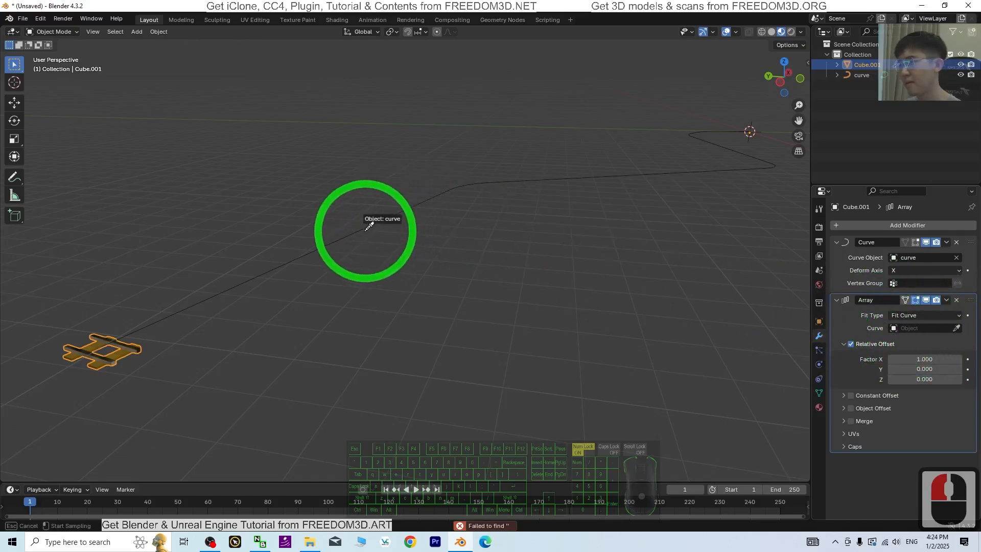
{"action": "left_click", "coordinate": [364, 228]}
{"action": "middle_click_drag", "start_coordinate": [363, 231], "coordinate": [380, 320]}
{"action": "scroll", "coordinate": [242, 275], "scroll_direction": "down", "scroll_amount": 3}
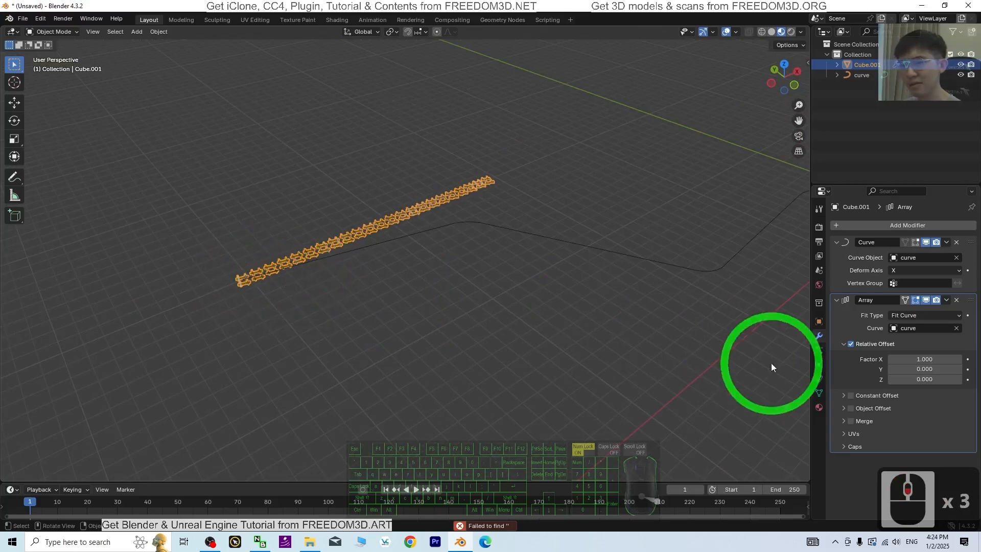
- Try relative offset factors of X 0 with Y 1, and Z 1 with and without the Y offset, in the Array modifier
{"action": "left_click", "coordinate": [926, 360]}
{"action": "type", "text": "0"}
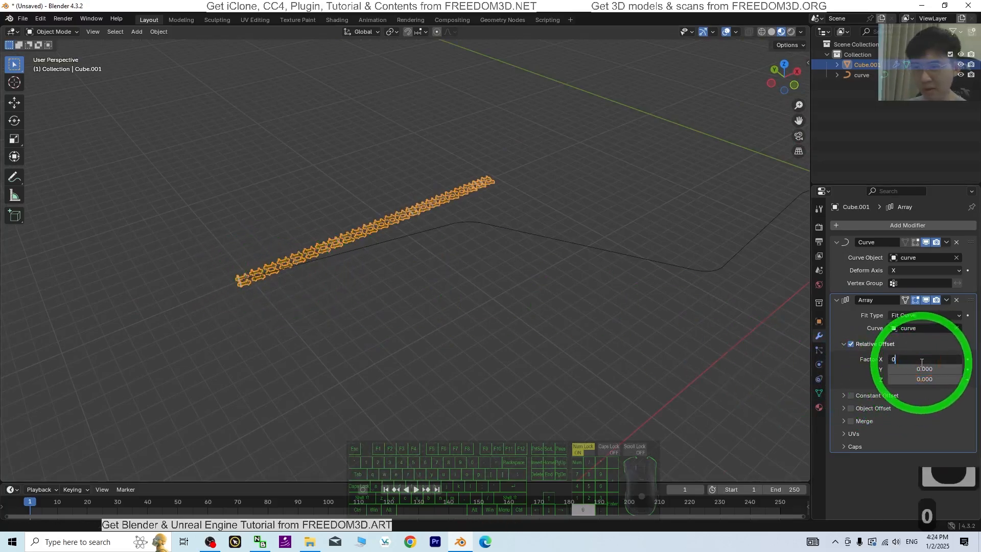
{"action": "key", "text": "Tab"}
{"action": "type", "text": "1"}
{"action": "key", "text": "Return"}
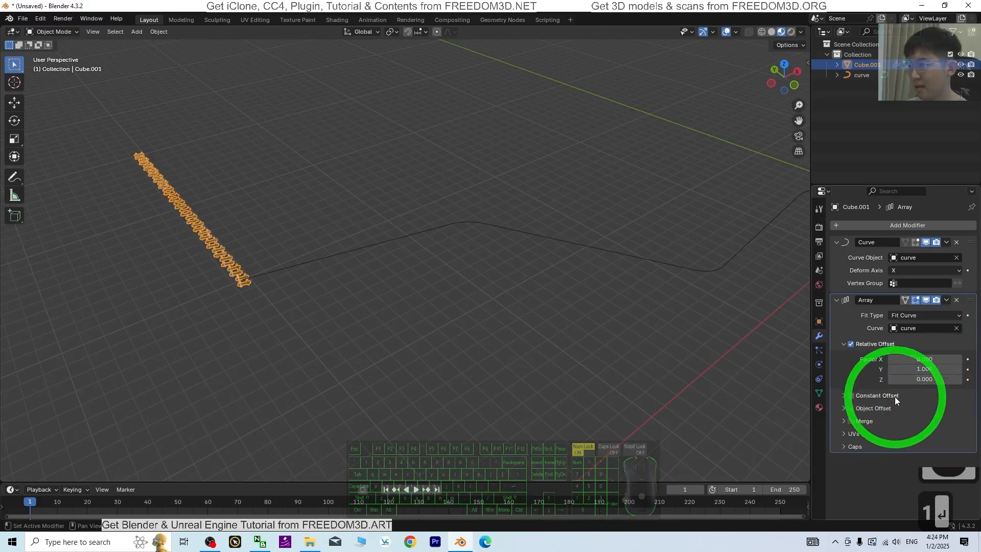
{"action": "type", "text": "1"}
{"action": "key", "text": "Return"}
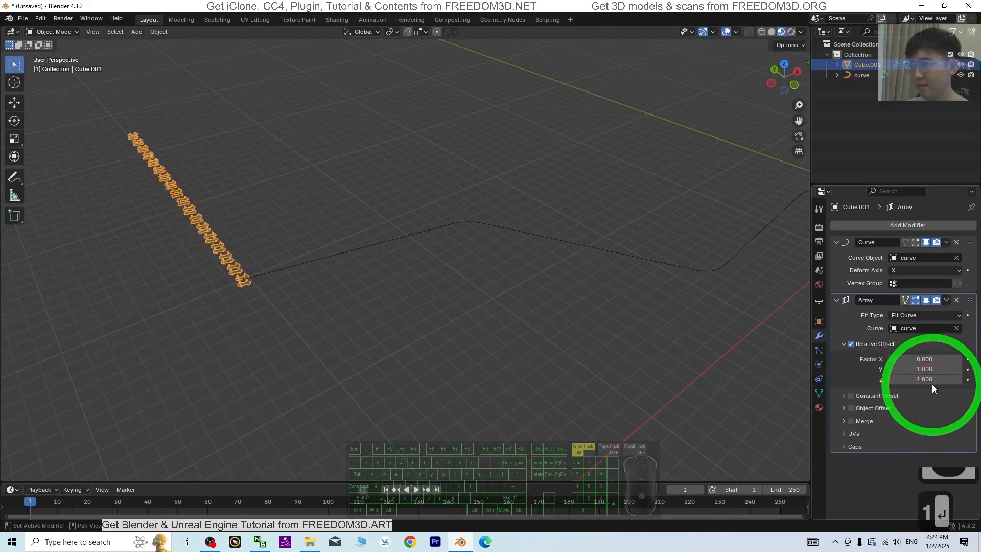
{"action": "key", "text": "Return"}
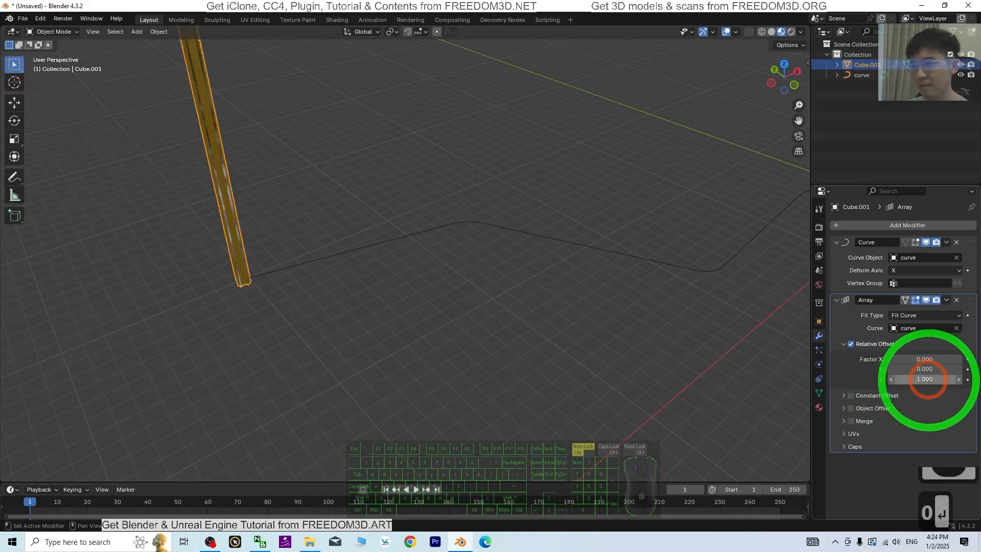
- Restore the Array modifier's relative offset factors to X 1, Y 0 and Z 0
{"action": "double_click", "coordinate": [928, 380]}
{"action": "type", "text": "0"}
{"action": "key", "text": "Return"}
{"action": "double_click", "coordinate": [925, 371]}
{"action": "type", "text": "1"}
{"action": "key", "text": "Return"}
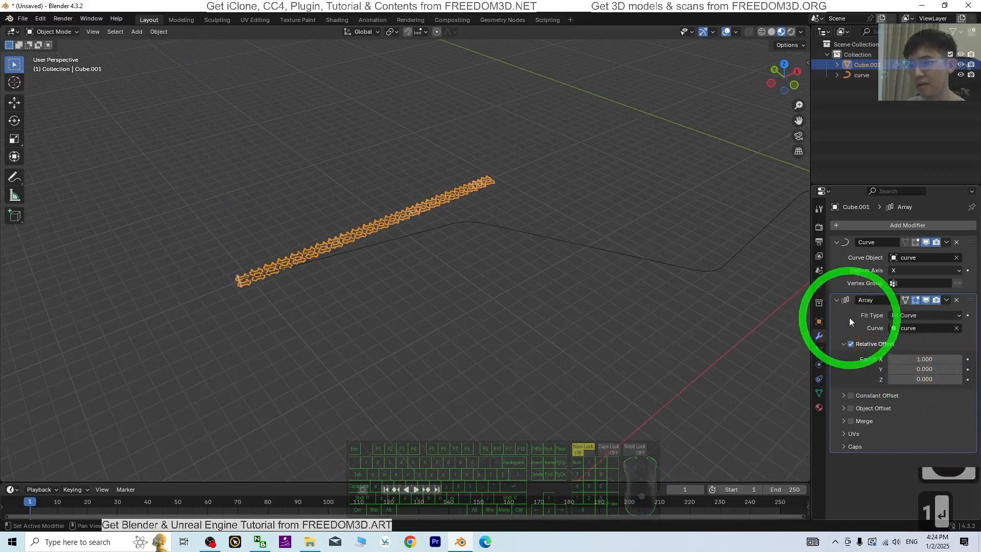
- Move the Array modifier above the Curve modifier in the stack and inspect the track along the path
{"action": "left_click_drag", "start_coordinate": [971, 304], "coordinate": [957, 248]}
{"action": "scroll", "coordinate": [419, 306], "scroll_direction": "up", "scroll_amount": 4}
{"action": "middle_click_drag", "start_coordinate": [344, 285], "coordinate": [487, 395]}
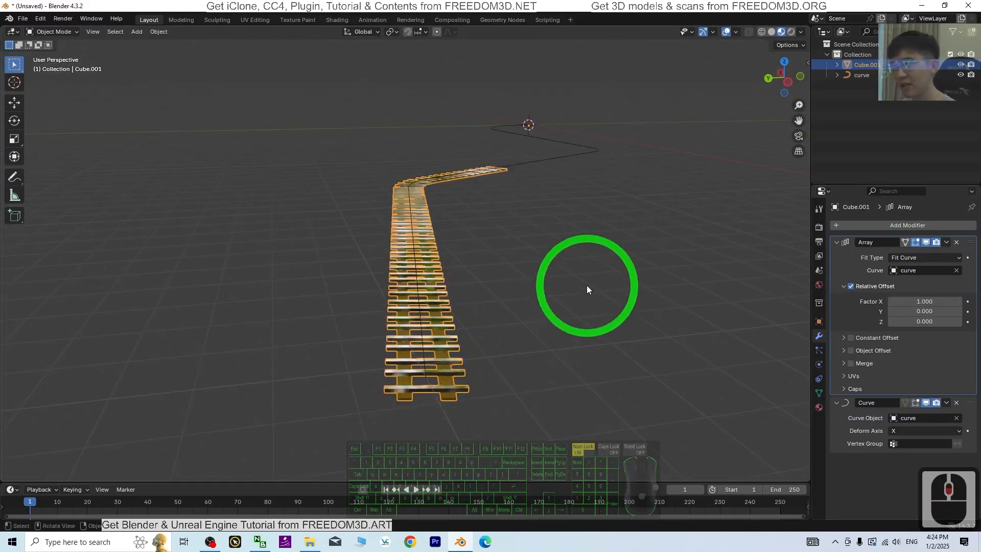
{"action": "middle_click_drag", "start_coordinate": [587, 285], "coordinate": [552, 327]}
{"action": "scroll", "coordinate": [362, 255], "scroll_direction": "down", "scroll_amount": 2}
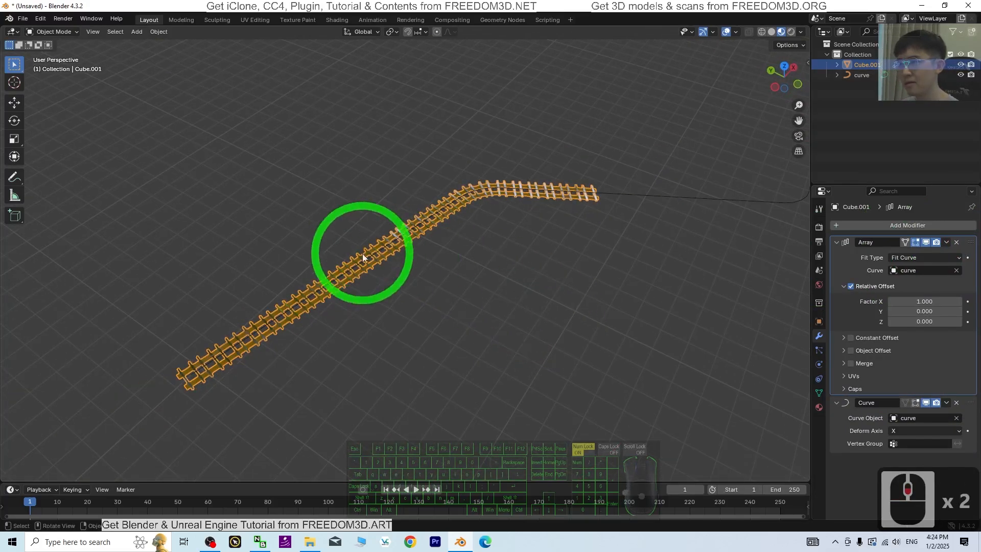
- Turn off the viewport display of both the Array and Curve modifiers on the track segment
{"action": "left_click", "coordinate": [927, 241]}
{"action": "scroll", "coordinate": [644, 265], "scroll_direction": "down", "scroll_amount": 3}
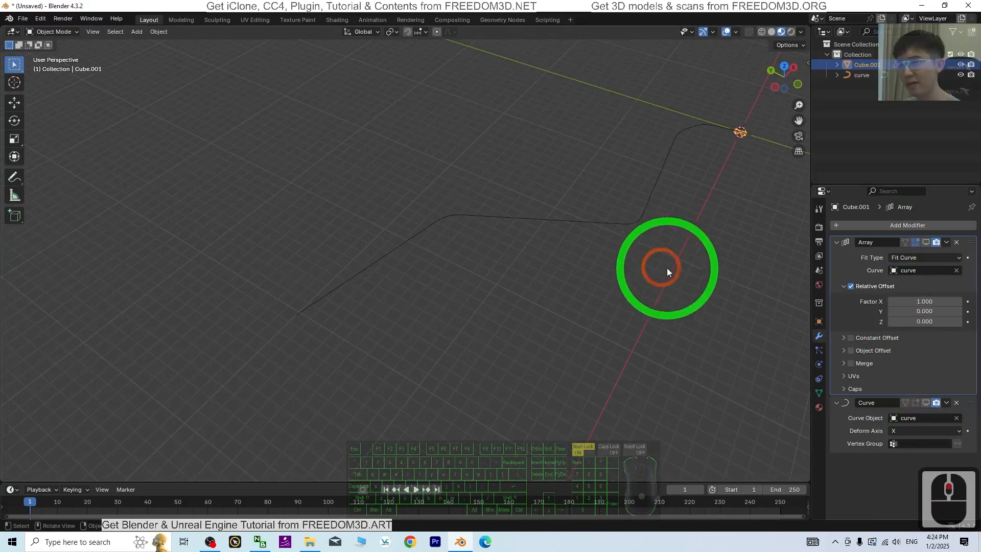
{"action": "middle_click_drag", "start_coordinate": [767, 153], "coordinate": [647, 286], "text": "shift"}
{"action": "scroll", "coordinate": [653, 317], "scroll_direction": "up", "scroll_amount": 5}
{"action": "middle_click_drag", "start_coordinate": [752, 262], "coordinate": [532, 296], "text": "shift"}
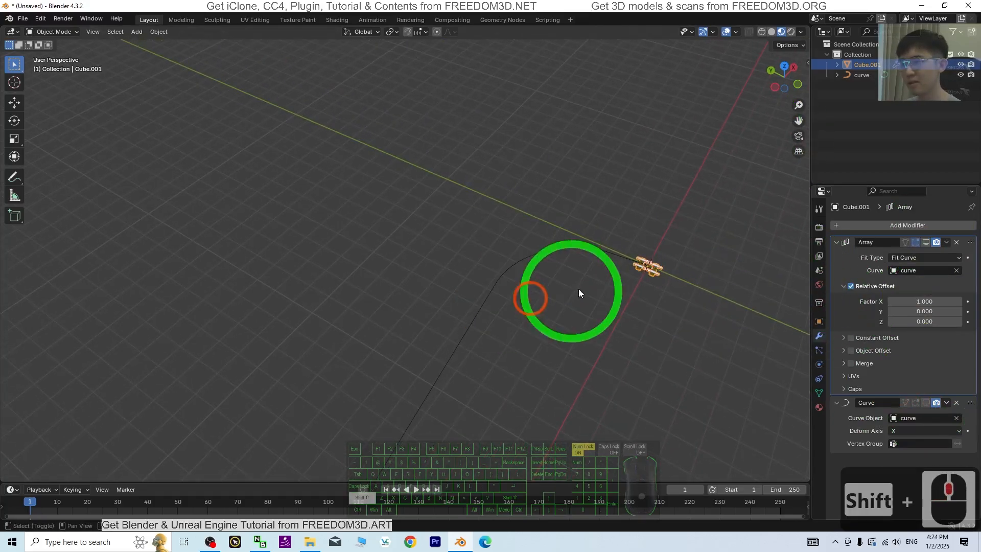
- Rotate the track segment about the Z axis and set its Z rotation to 90°
{"action": "scroll", "coordinate": [789, 286], "scroll_direction": "up", "scroll_amount": 4}
{"action": "middle_click_drag", "start_coordinate": [757, 279], "coordinate": [491, 276], "text": "shift"}
{"action": "scroll", "coordinate": [726, 289], "scroll_direction": "up", "scroll_amount": 3}
{"action": "scroll", "coordinate": [725, 290], "scroll_direction": "up", "scroll_amount": 2}
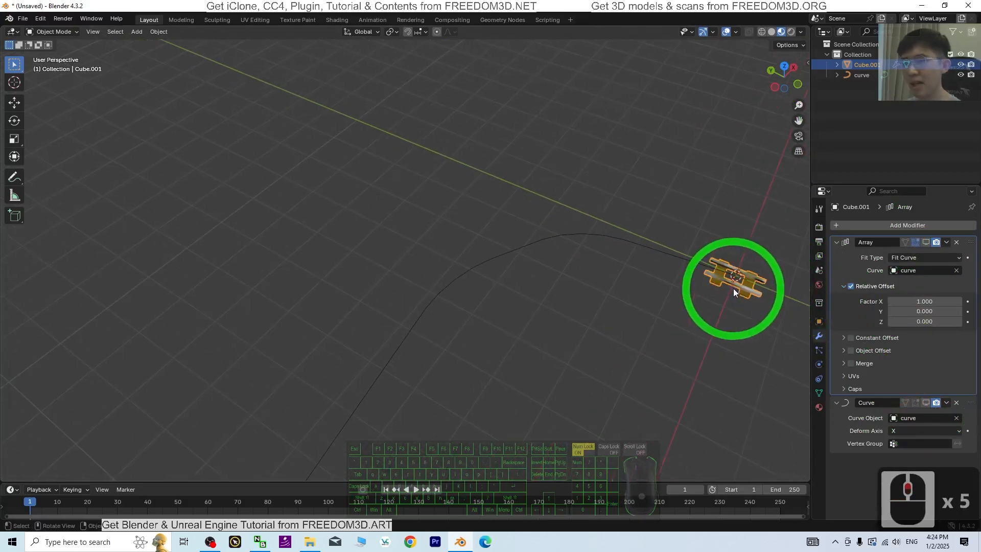
{"action": "middle_click_drag", "start_coordinate": [726, 281], "coordinate": [1, 130], "text": "shift"}
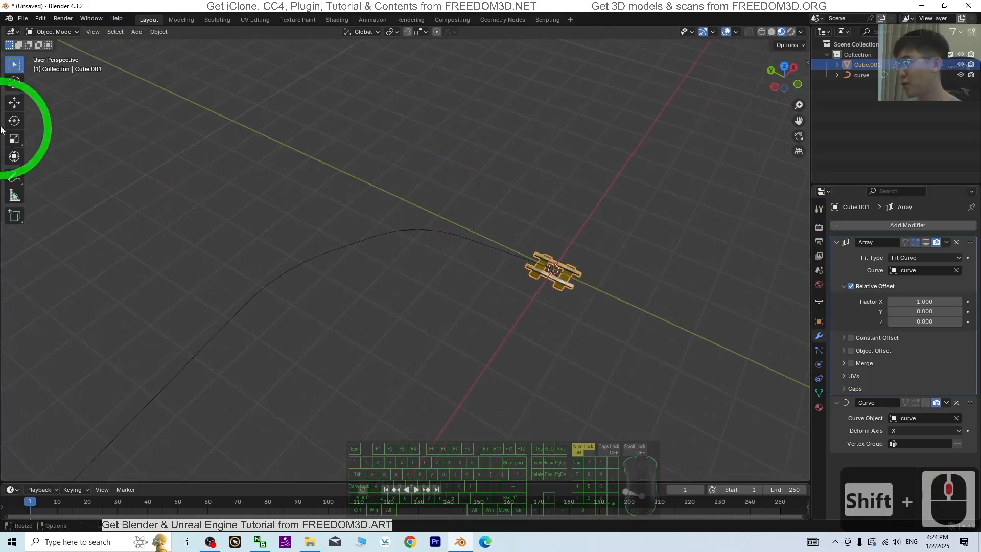
{"action": "left_click", "coordinate": [14, 122]}
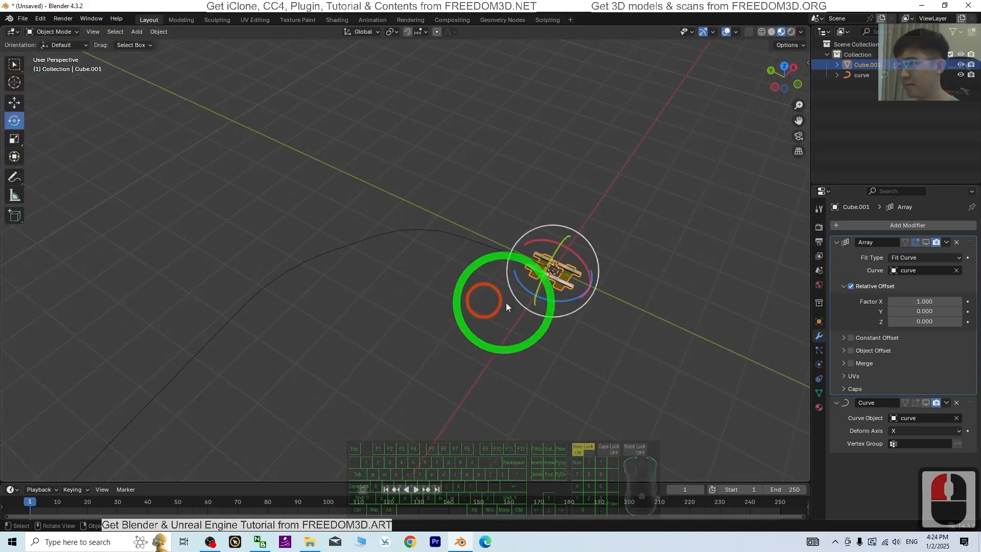
{"action": "left_click", "coordinate": [820, 321]}
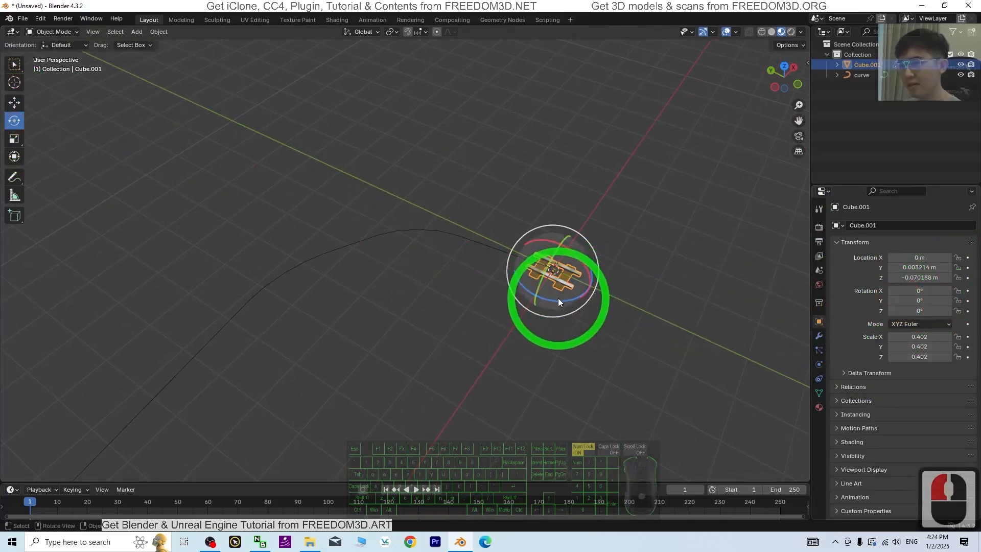
{"action": "left_click_drag", "start_coordinate": [558, 302], "coordinate": [531, 301]}
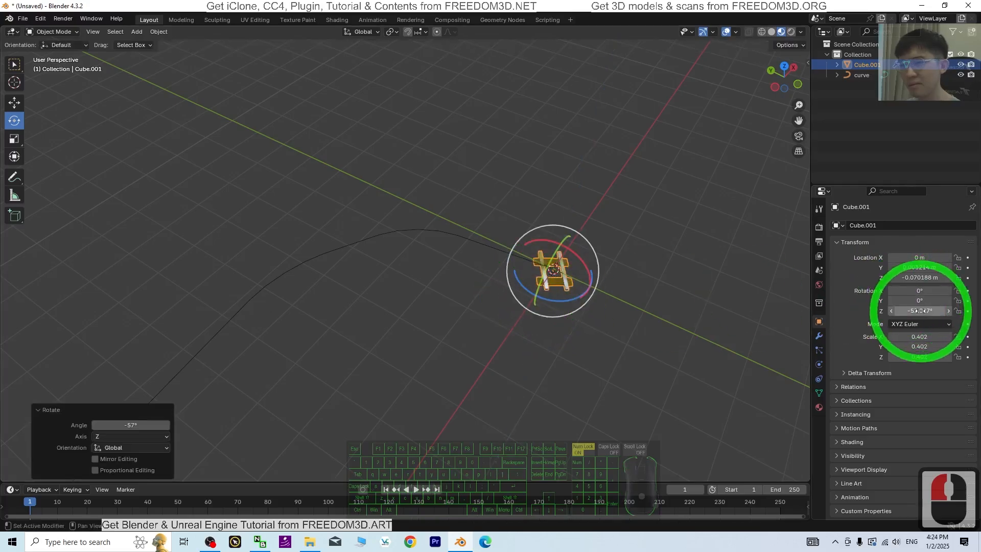
{"action": "double_click", "coordinate": [920, 311]}
{"action": "type", "text": "90"}
{"action": "key", "text": "Return"}
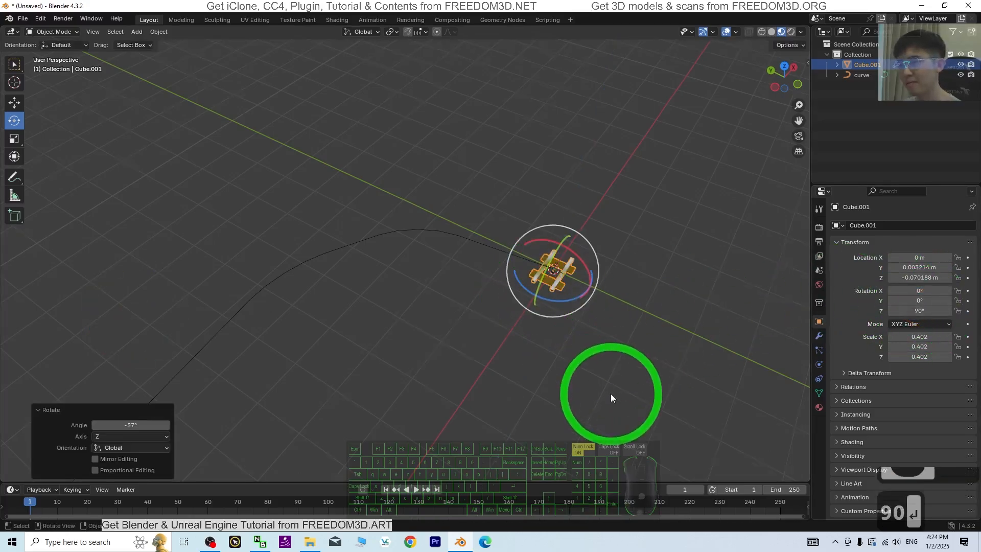
- Apply the rotation of the track segment
{"action": "mouse_move", "coordinate": [611, 394]}
{"action": "middle_mouse_down"}
{"action": "mouse_move", "coordinate": [598, 382]}
{"action": "mouse_move", "coordinate": [619, 390]}
{"action": "middle_mouse_up"}
{"action": "key", "text": "ctrl+a"}
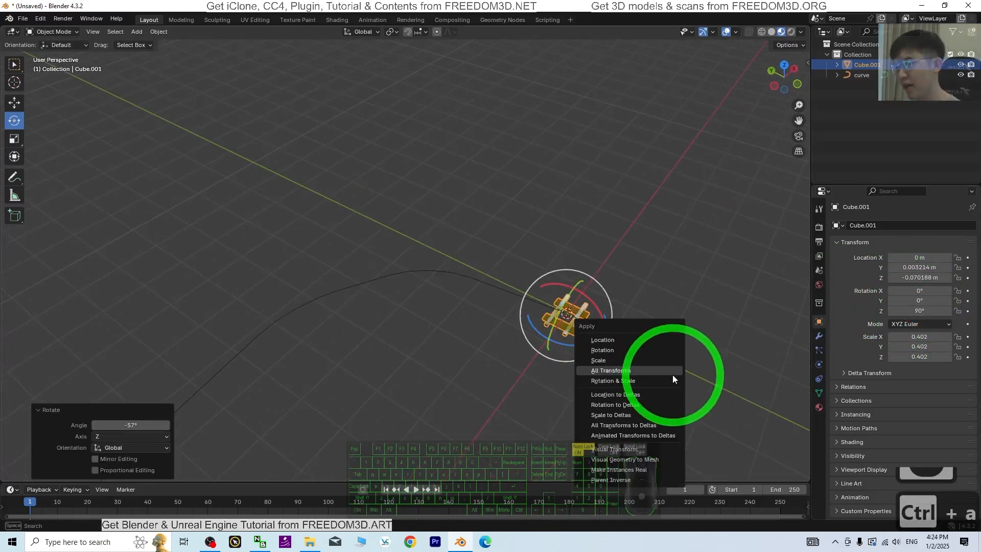
{"action": "left_click", "coordinate": [603, 350]}
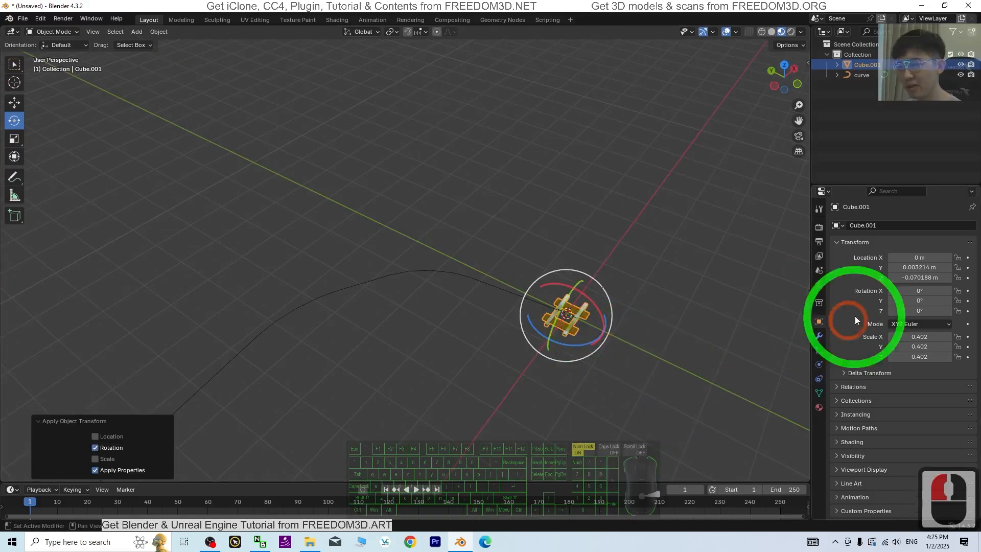
- Turn the viewport display of the Array and Curve modifiers back on and check the track along the path
{"action": "scroll", "coordinate": [470, 388], "scroll_direction": "down", "scroll_amount": 14}
{"action": "left_click", "coordinate": [819, 335]}
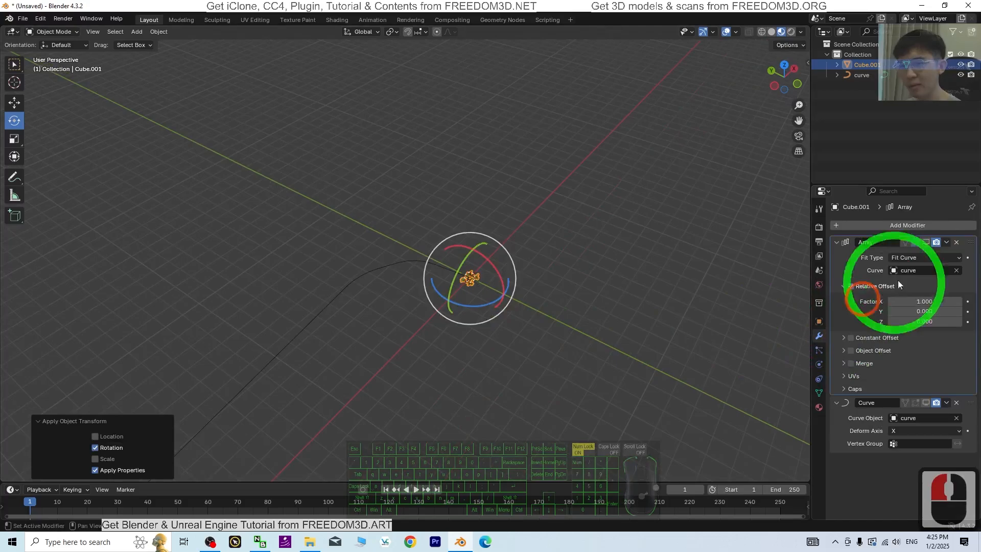
{"action": "left_click", "coordinate": [926, 242]}
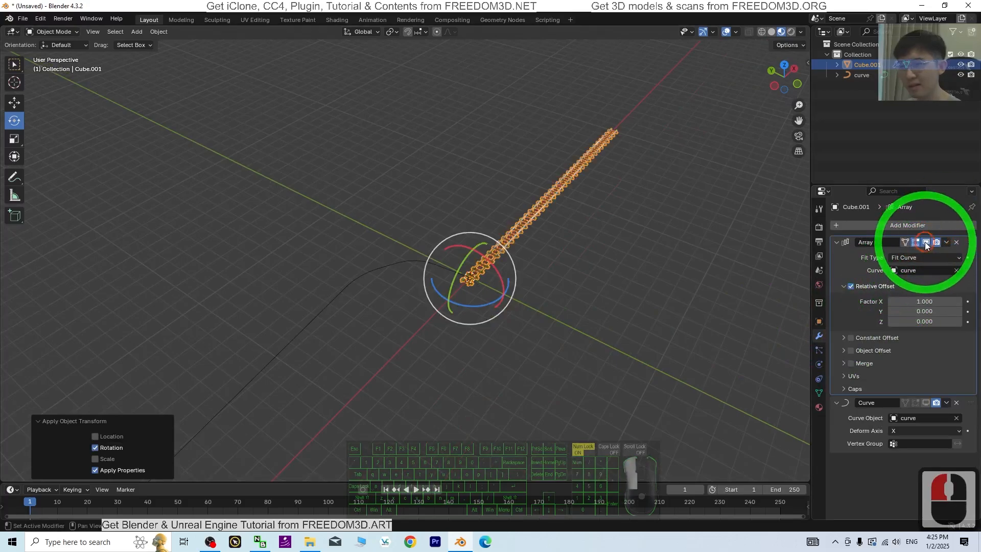
{"action": "left_click", "coordinate": [926, 403]}
{"action": "scroll", "coordinate": [603, 380], "scroll_direction": "up", "scroll_amount": 3}
{"action": "scroll", "coordinate": [290, 370], "scroll_direction": "down", "scroll_amount": 3}
{"action": "middle_click_drag", "start_coordinate": [289, 370], "coordinate": [524, 271], "text": "shift"}
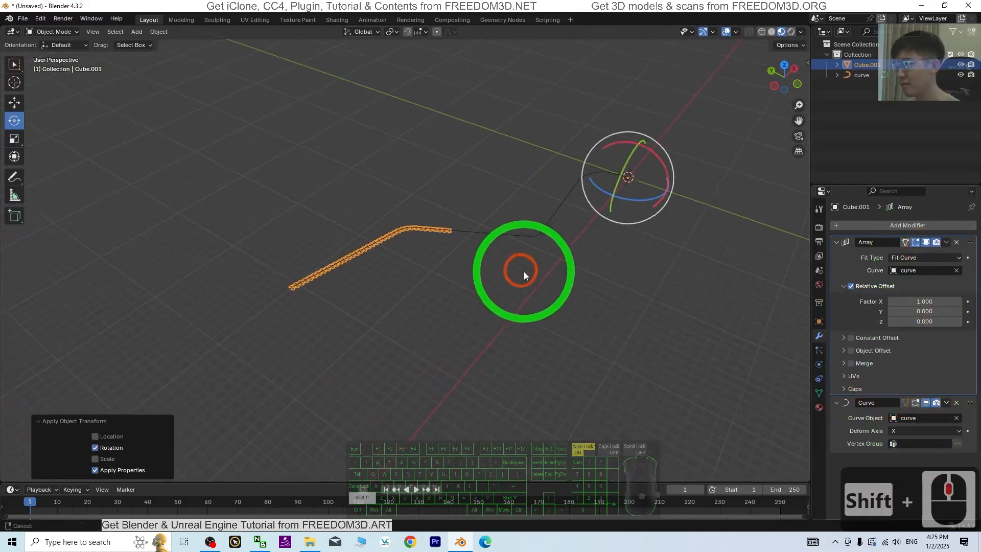
{"action": "scroll", "coordinate": [328, 294], "scroll_direction": "up", "scroll_amount": 5}
{"action": "scroll", "coordinate": [208, 320], "scroll_direction": "up", "scroll_amount": 3}
{"action": "middle_click_drag", "start_coordinate": [207, 320], "coordinate": [409, 287]}
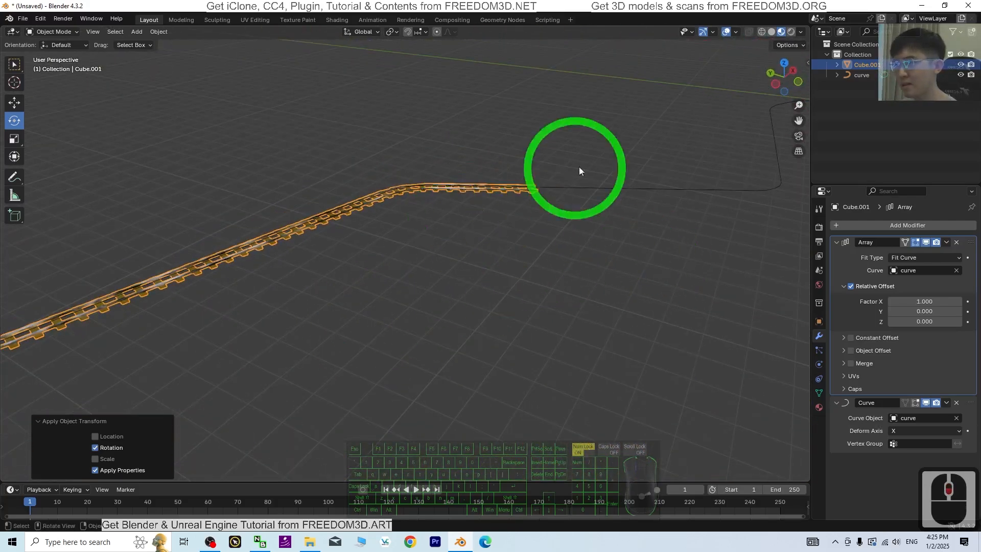
- Change the Array modifier's fit type to Fixed Count and set the count to 50
{"action": "left_click", "coordinate": [902, 257]}
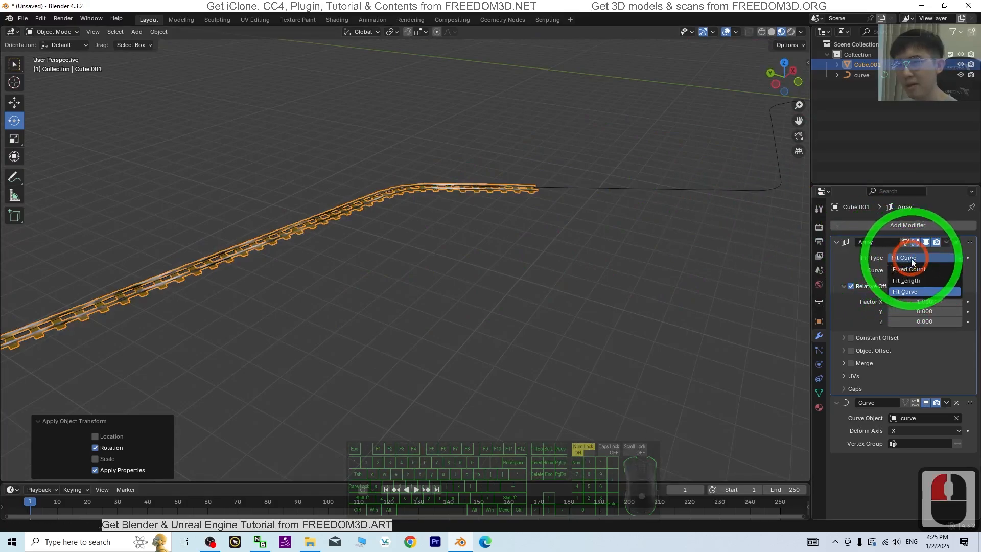
{"action": "left_click", "coordinate": [908, 257]}
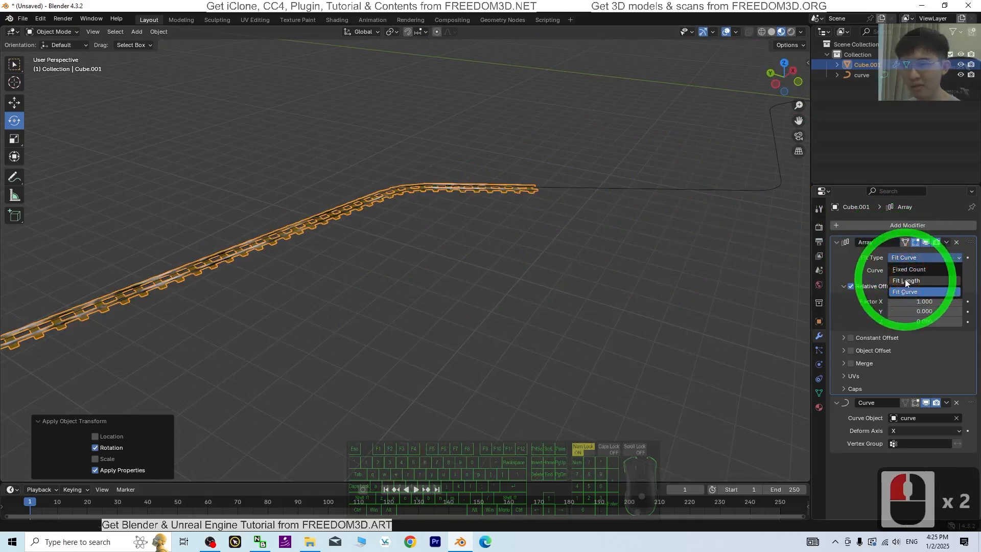
{"action": "left_click", "coordinate": [911, 267]}
{"action": "scroll", "coordinate": [434, 340], "scroll_direction": "down", "scroll_amount": 2}
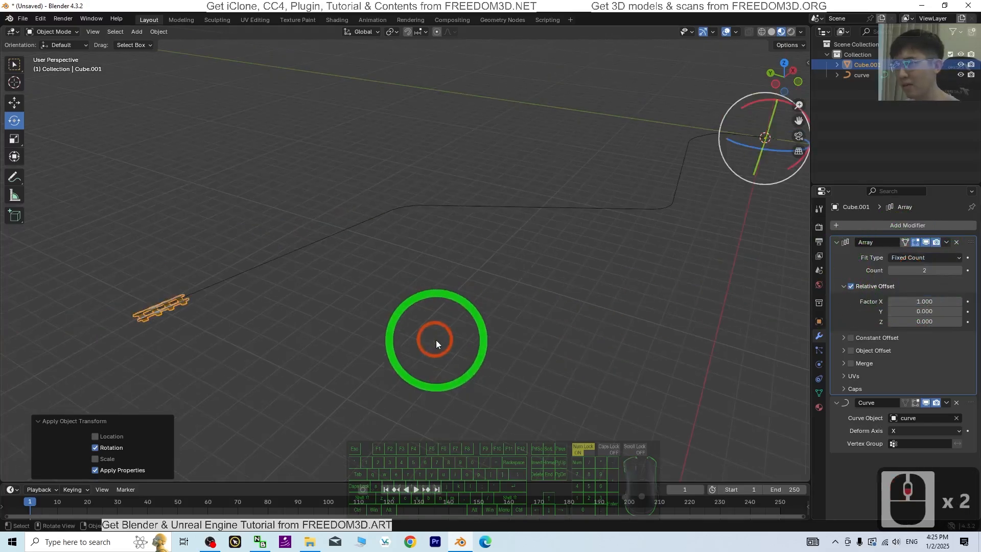
{"action": "left_click_drag", "start_coordinate": [875, 266], "coordinate": [125, 271]}
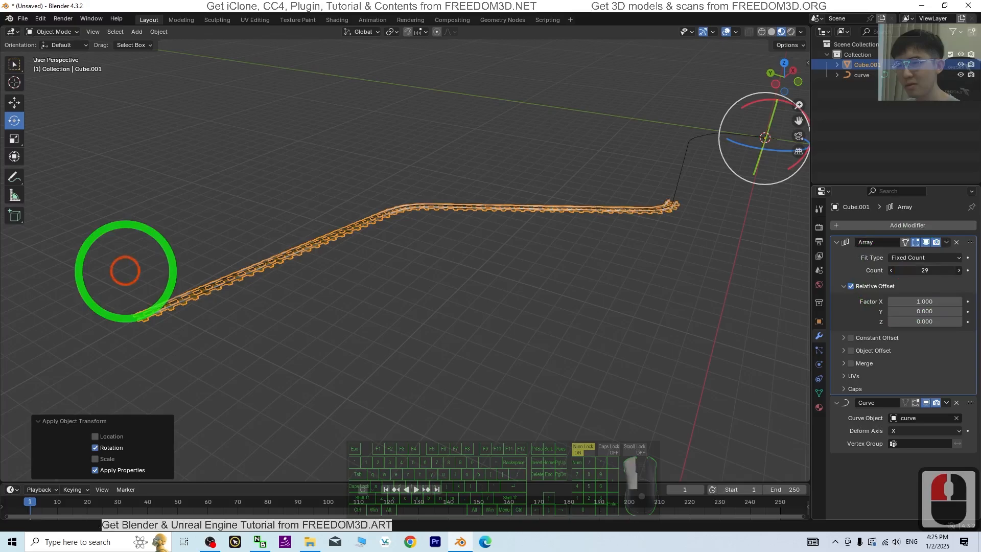
{"action": "scroll", "coordinate": [692, 262], "scroll_direction": "down", "scroll_amount": 4}
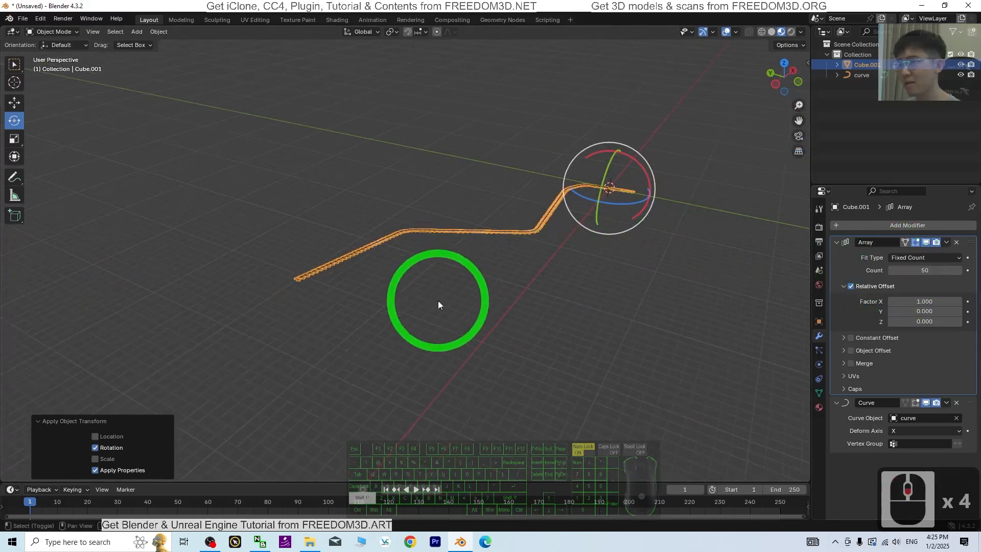
- Hide the curve path object in the viewport so only the track is shown
{"action": "middle_click_drag", "start_coordinate": [437, 301], "coordinate": [679, 327]}
{"action": "scroll", "coordinate": [417, 216], "scroll_direction": "up", "scroll_amount": 9}
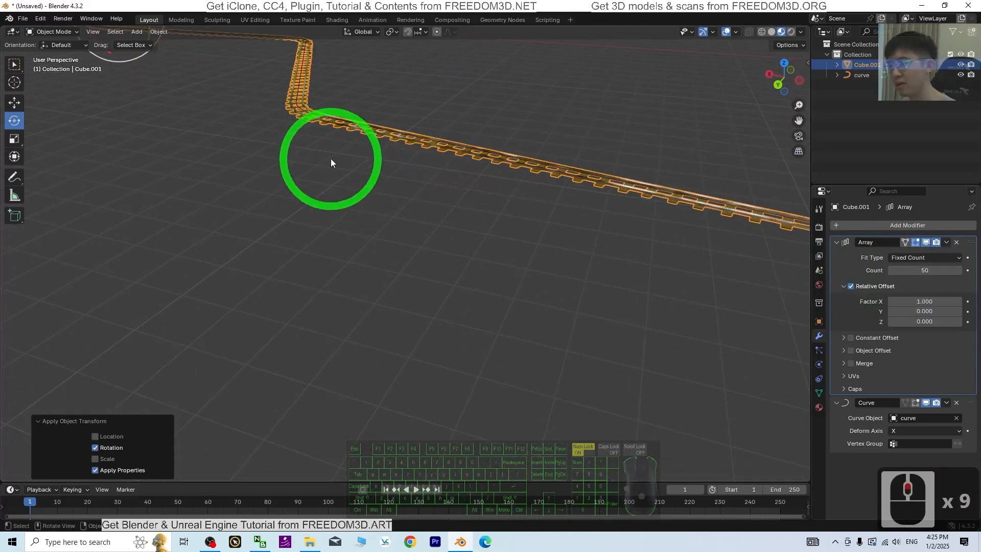
{"action": "middle_click_drag", "start_coordinate": [330, 159], "coordinate": [574, 414], "text": "shift"}
{"action": "scroll", "coordinate": [427, 252], "scroll_direction": "up", "scroll_amount": 5}
{"action": "scroll", "coordinate": [545, 269], "scroll_direction": "up", "scroll_amount": 18}
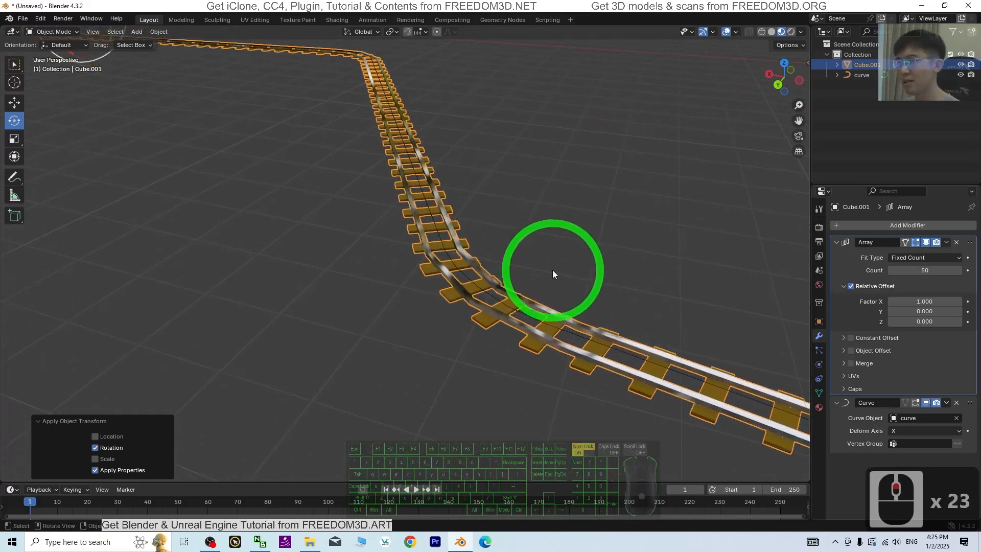
{"action": "scroll", "coordinate": [636, 312], "scroll_direction": "up", "scroll_amount": 7}
{"action": "middle_click_drag", "start_coordinate": [635, 311], "coordinate": [644, 309]}
{"action": "left_click", "coordinate": [507, 307]}
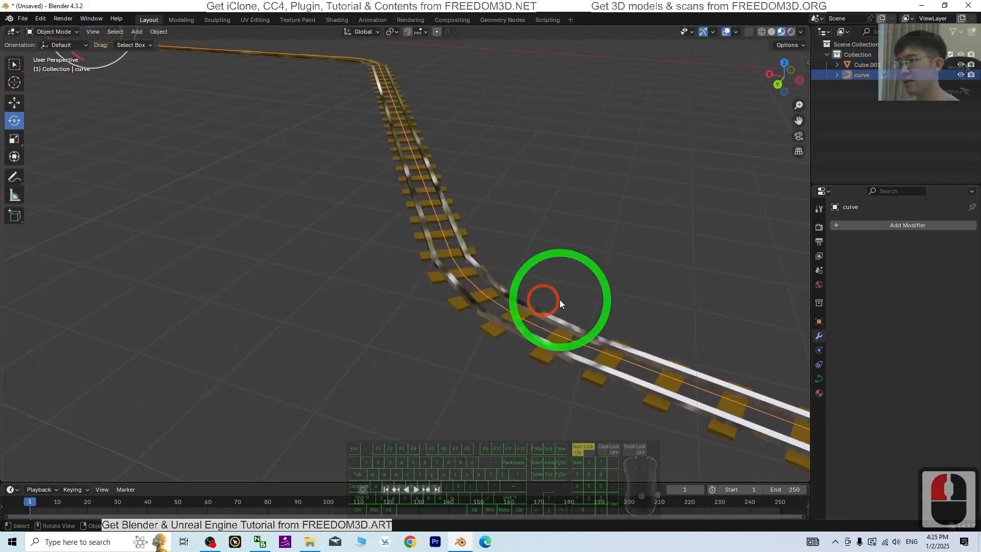
{"action": "scroll", "coordinate": [491, 266], "scroll_direction": "up", "scroll_amount": 10}
{"action": "left_click", "coordinate": [430, 243]}
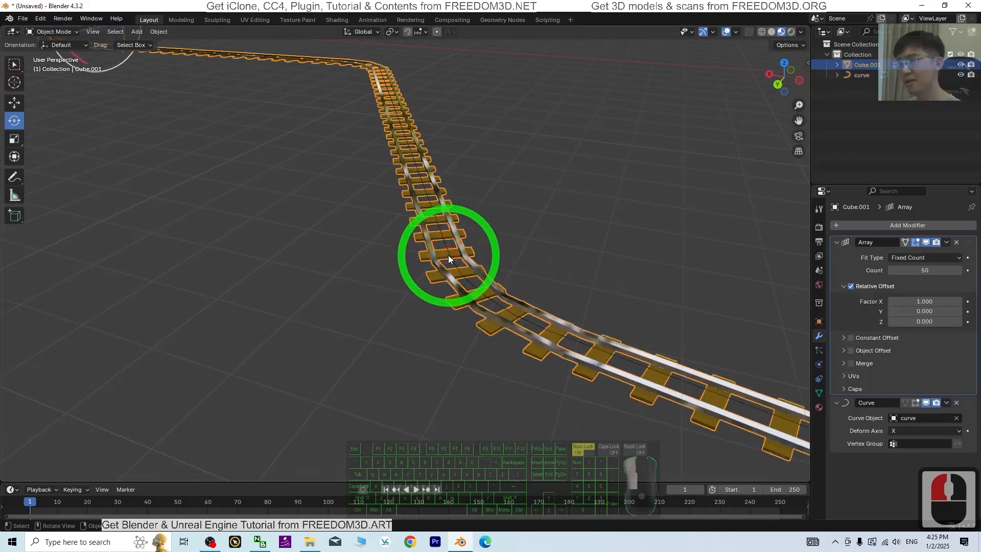
{"action": "left_click", "coordinate": [449, 255]}
{"action": "left_click", "coordinate": [961, 75]}
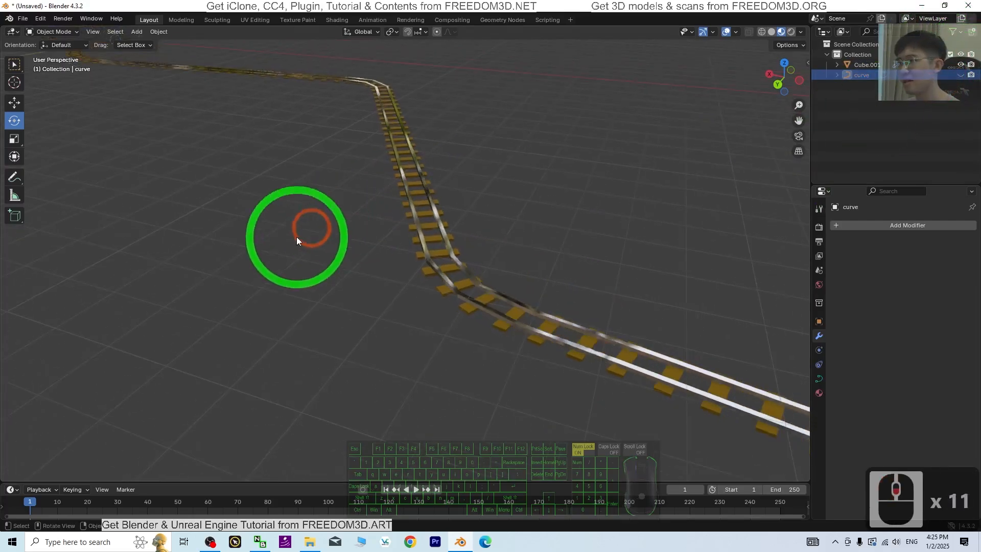
- Examine the track from its starting end through all the bends of the path
{"action": "middle_click_drag", "start_coordinate": [297, 237], "coordinate": [557, 343]}
{"action": "scroll", "coordinate": [368, 246], "scroll_direction": "down", "scroll_amount": 10}
{"action": "scroll", "coordinate": [606, 350], "scroll_direction": "up", "scroll_amount": 9}
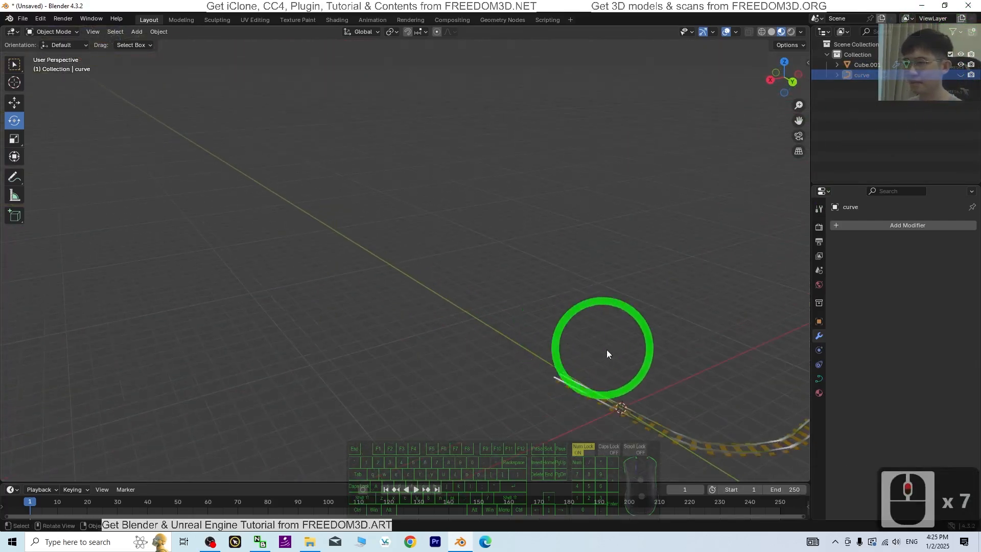
{"action": "middle_click_drag", "start_coordinate": [718, 406], "coordinate": [225, 169], "text": "shift"}
{"action": "scroll", "coordinate": [327, 223], "scroll_direction": "up", "scroll_amount": 6}
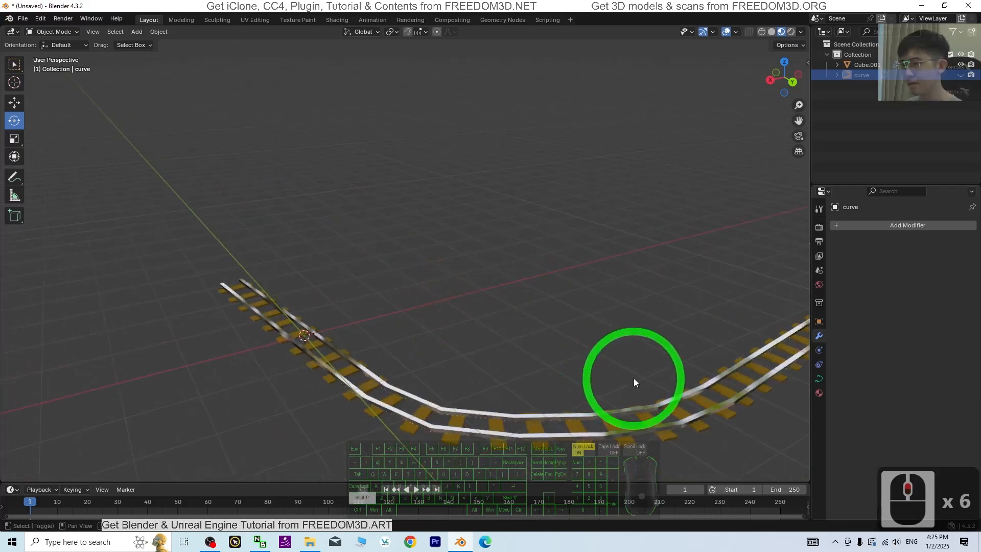
{"action": "middle_click_drag", "start_coordinate": [634, 379], "coordinate": [450, 148], "text": "shift"}
{"action": "scroll", "coordinate": [410, 339], "scroll_direction": "up", "scroll_amount": 3}
{"action": "middle_click_drag", "start_coordinate": [410, 339], "coordinate": [472, 342]}
{"action": "scroll", "coordinate": [280, 356], "scroll_direction": "down", "scroll_amount": 2}
{"action": "scroll", "coordinate": [281, 355], "scroll_direction": "down", "scroll_amount": 7}
{"action": "middle_click_drag", "start_coordinate": [335, 341], "coordinate": [439, 337], "text": "shift"}
{"action": "middle_click_drag", "start_coordinate": [440, 337], "coordinate": [565, 334]}
{"action": "scroll", "coordinate": [333, 284], "scroll_direction": "up", "scroll_amount": 7}
{"action": "middle_click_drag", "start_coordinate": [257, 263], "coordinate": [481, 327], "text": "shift"}
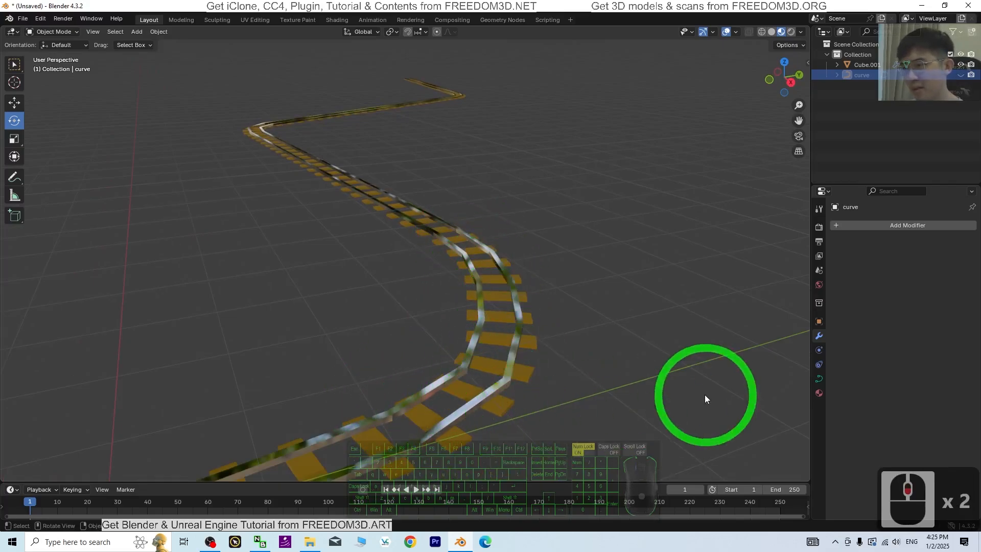
{"action": "middle_click_drag", "start_coordinate": [658, 399], "coordinate": [617, 373]}
- Select the track and examine how its rails and planks follow the first bend from several angles
{"action": "left_click", "coordinate": [442, 325]}
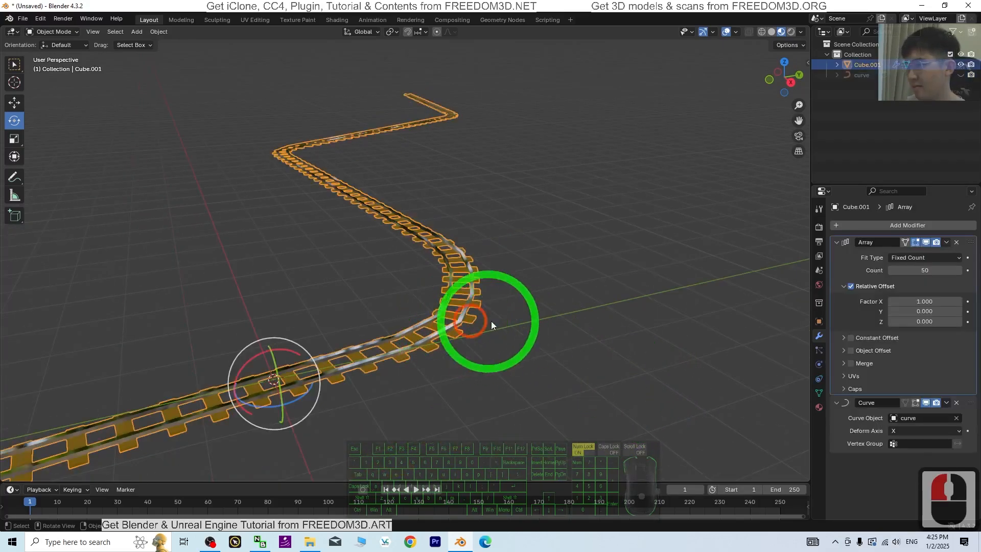
{"action": "middle_click_drag", "start_coordinate": [492, 321], "coordinate": [545, 324]}
{"action": "scroll", "coordinate": [545, 357], "scroll_direction": "up", "scroll_amount": 3}
{"action": "scroll", "coordinate": [546, 355], "scroll_direction": "down", "scroll_amount": 9}
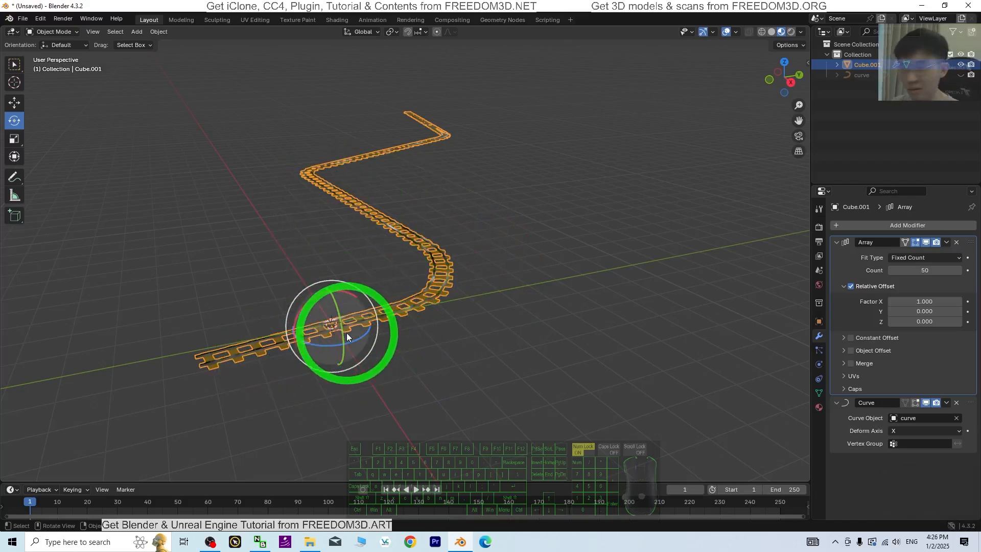
{"action": "scroll", "coordinate": [340, 327], "scroll_direction": "up", "scroll_amount": 4}
{"action": "middle_click_drag", "start_coordinate": [480, 339], "coordinate": [559, 380]}
{"action": "middle_click_drag", "start_coordinate": [563, 434], "coordinate": [517, 307], "text": "shift"}
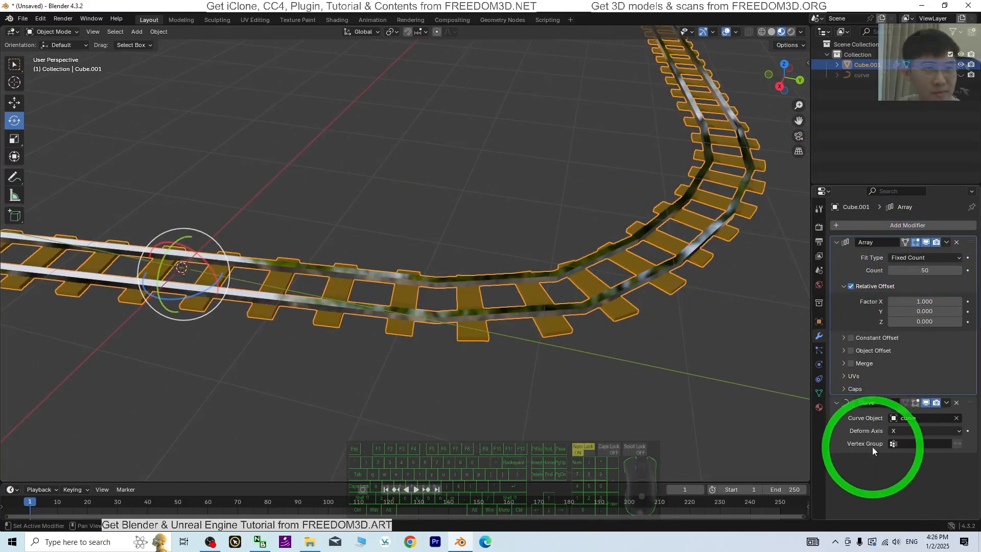
{"action": "middle_click_drag", "start_coordinate": [393, 377], "coordinate": [592, 367]}
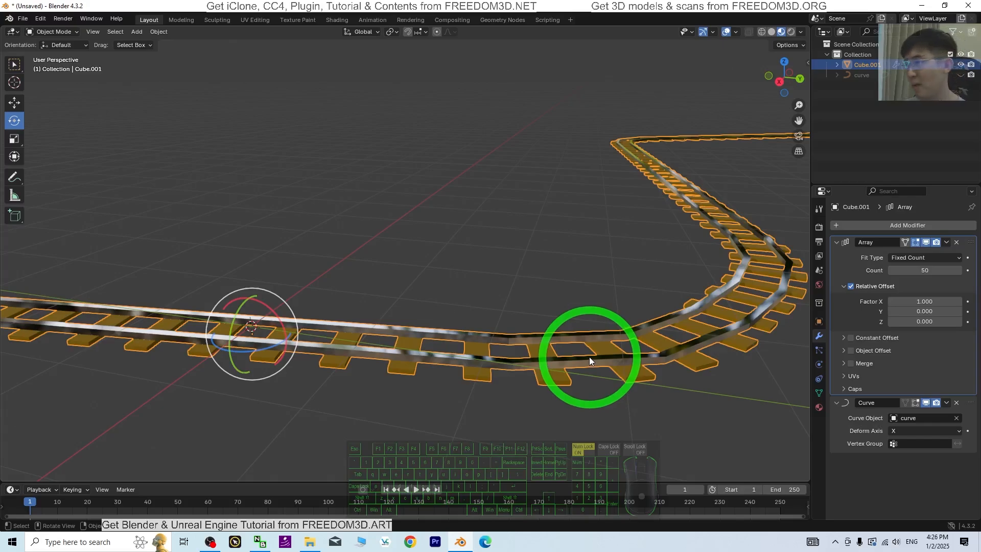
{"action": "middle_click_drag", "start_coordinate": [390, 369], "coordinate": [518, 351]}
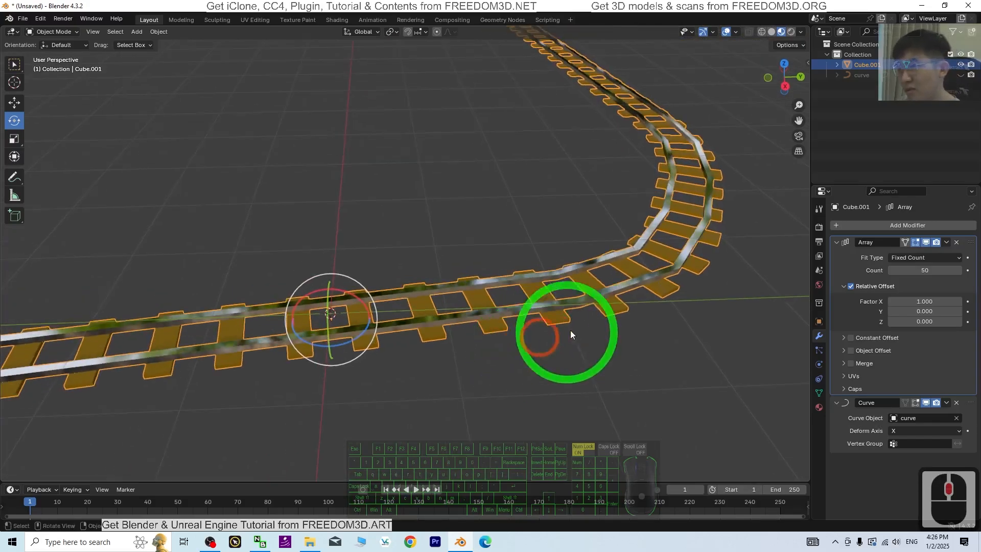